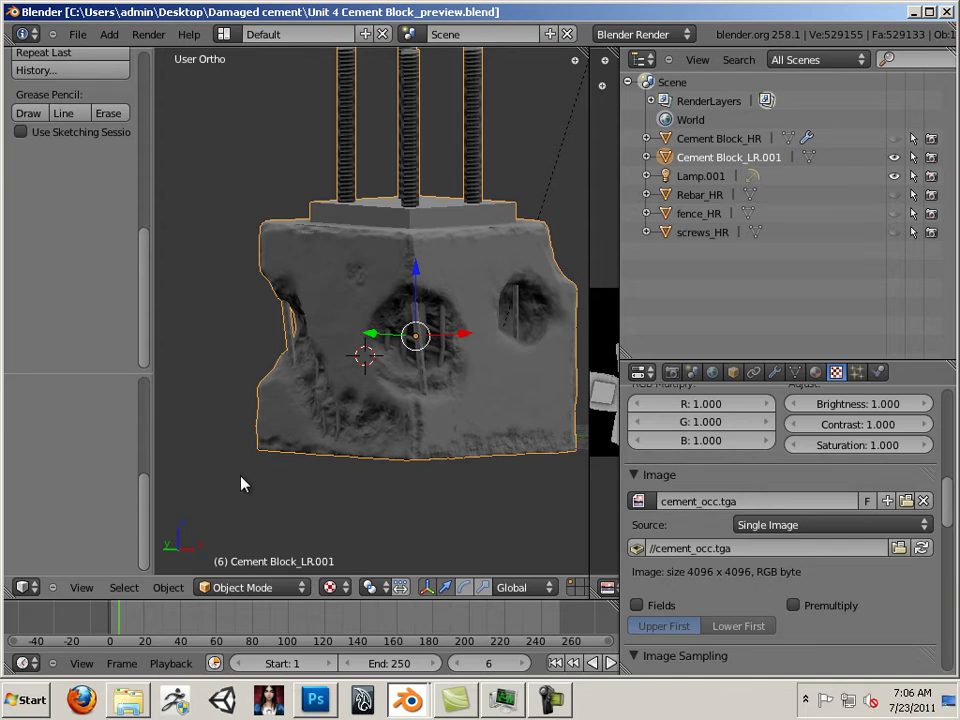
Enlarge the UV editor area, enter Edit Mode on the low-res cement block, and select its entire mesh
scroll(232, 483, up, 1)
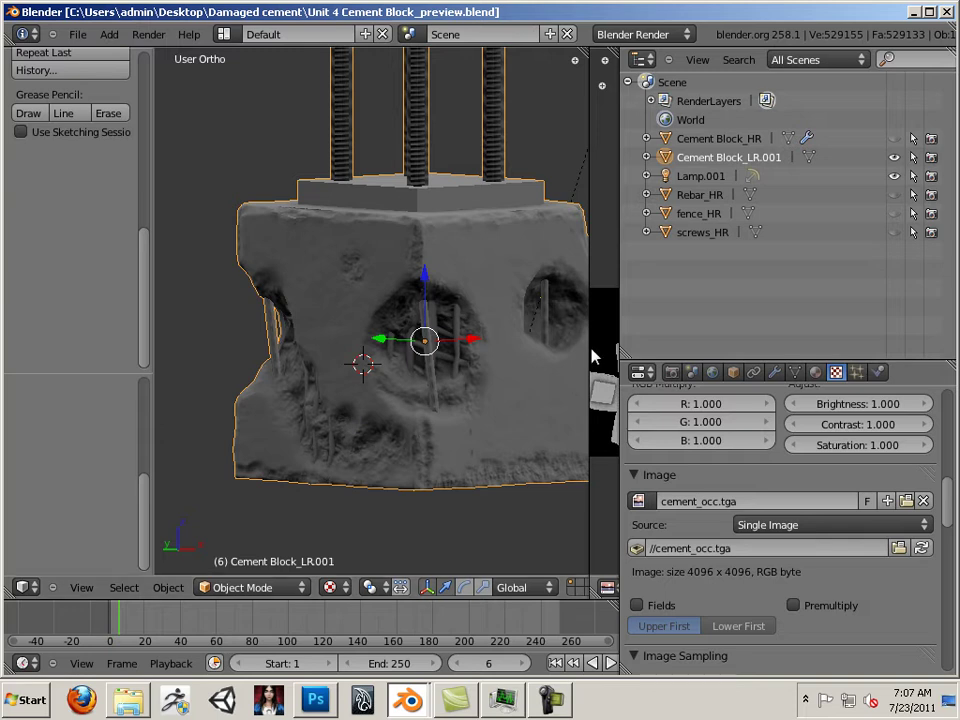
drag(590, 358, 460, 375)
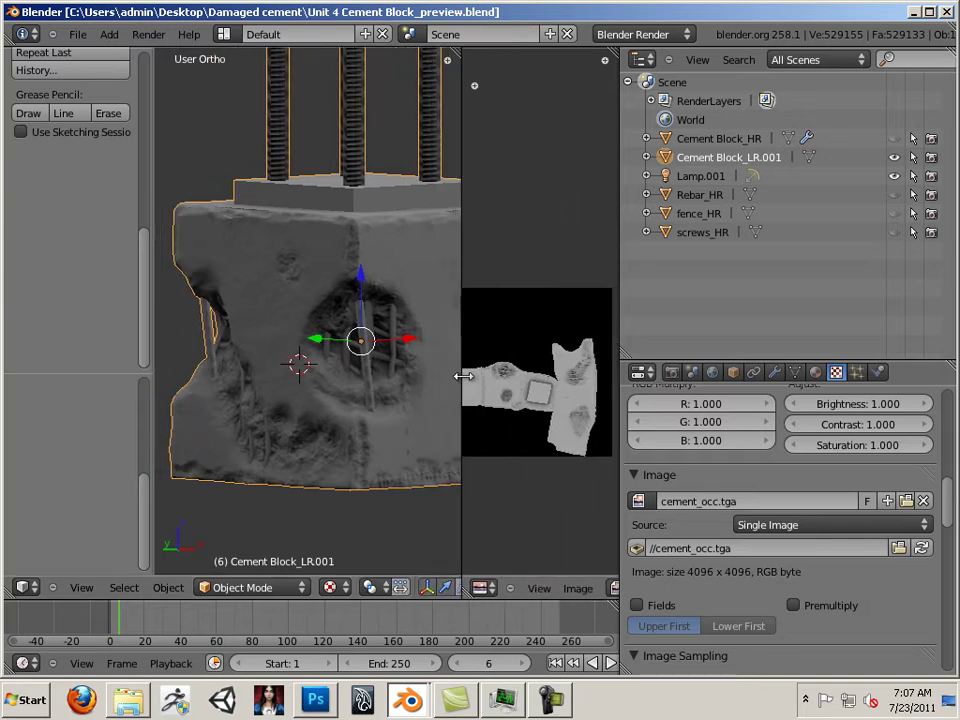
key(Tab)
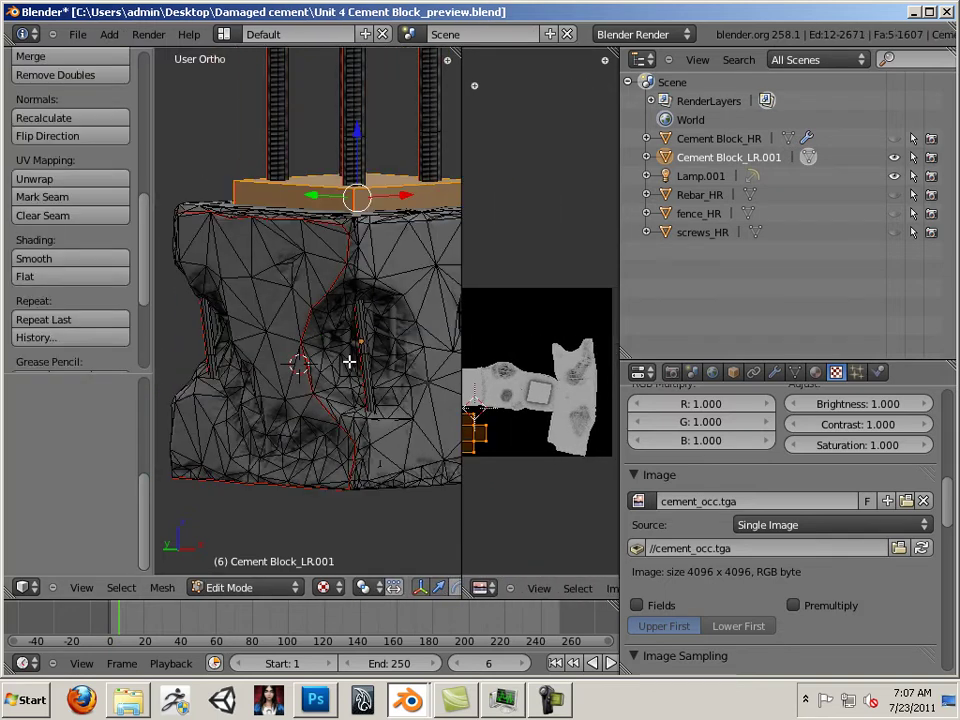
key(a)
key(a)
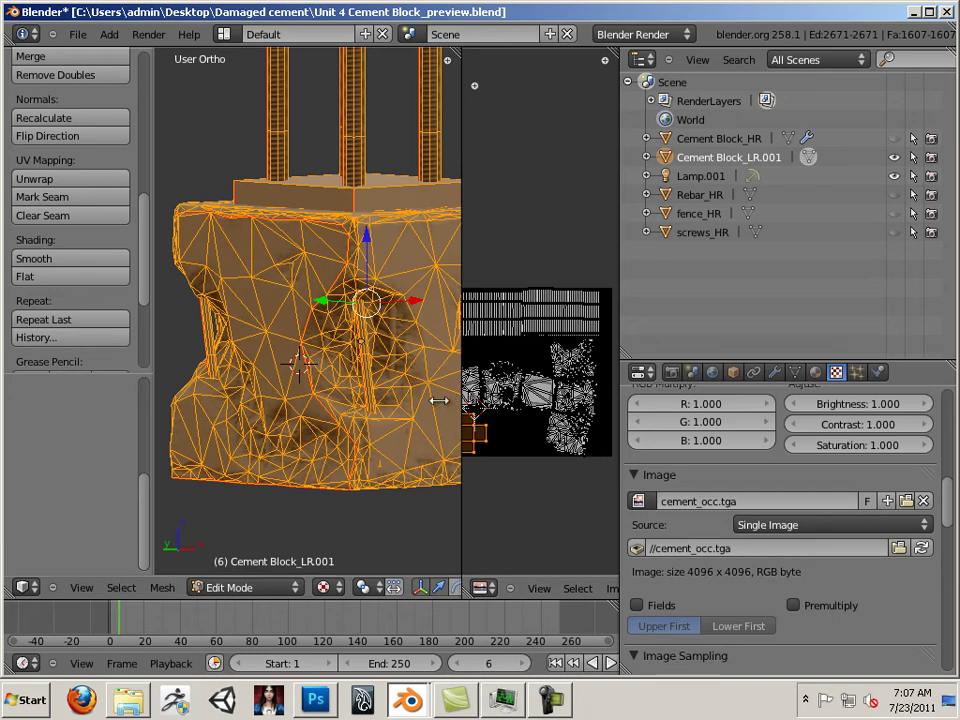
Widen the UV editor further and select all the UV islands of the cement block
drag(459, 397, 347, 402)
scroll(365, 405, up, 4)
scroll(470, 400, down, 2)
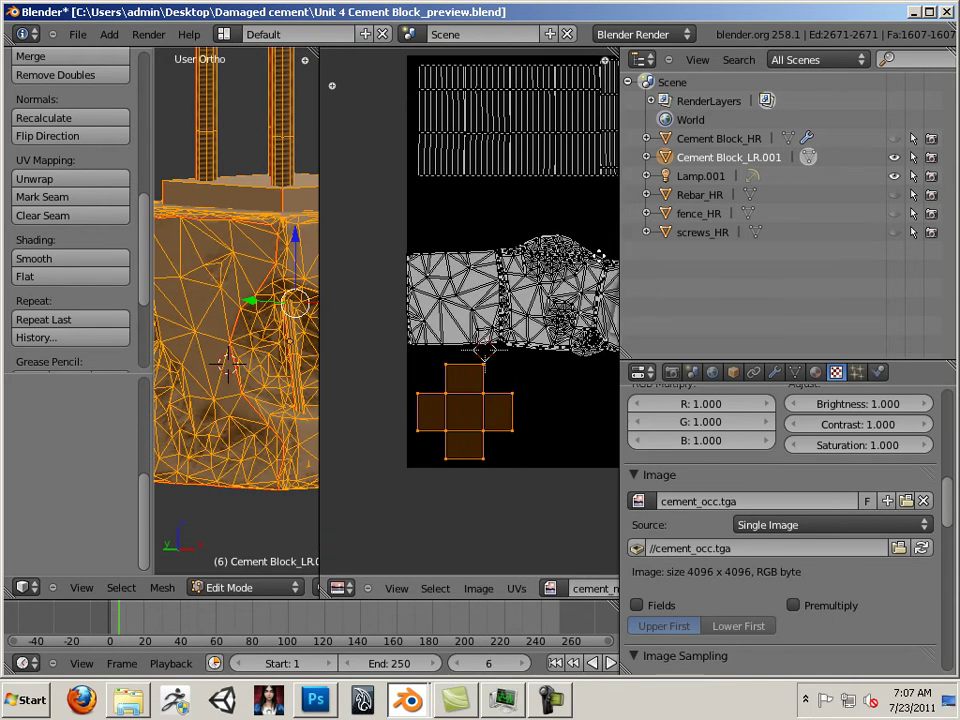
scroll(520, 330, up, 3)
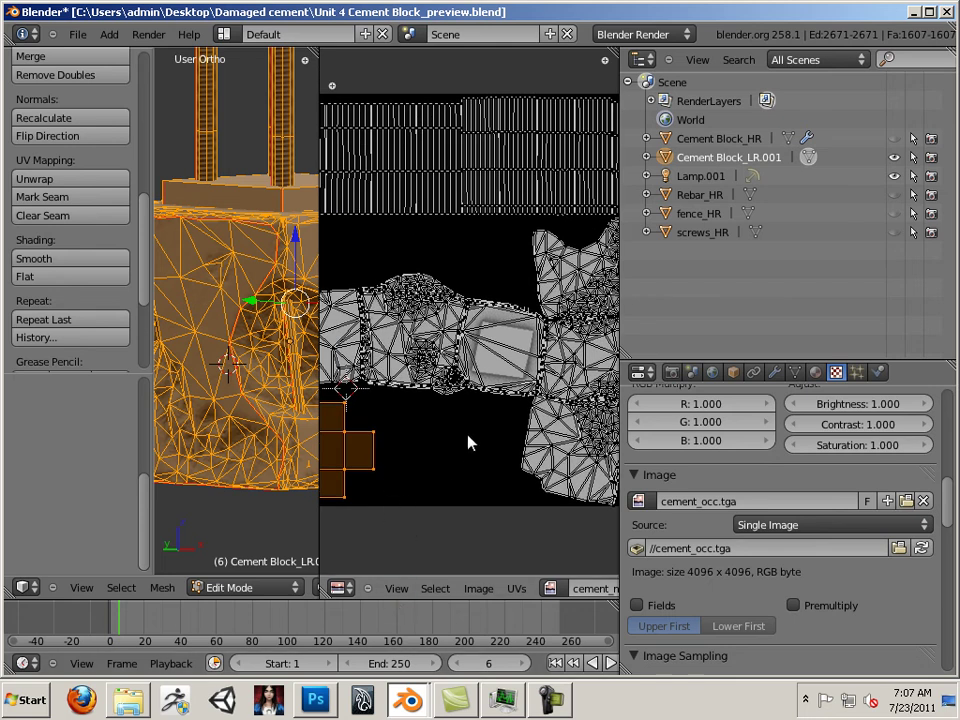
key(a)
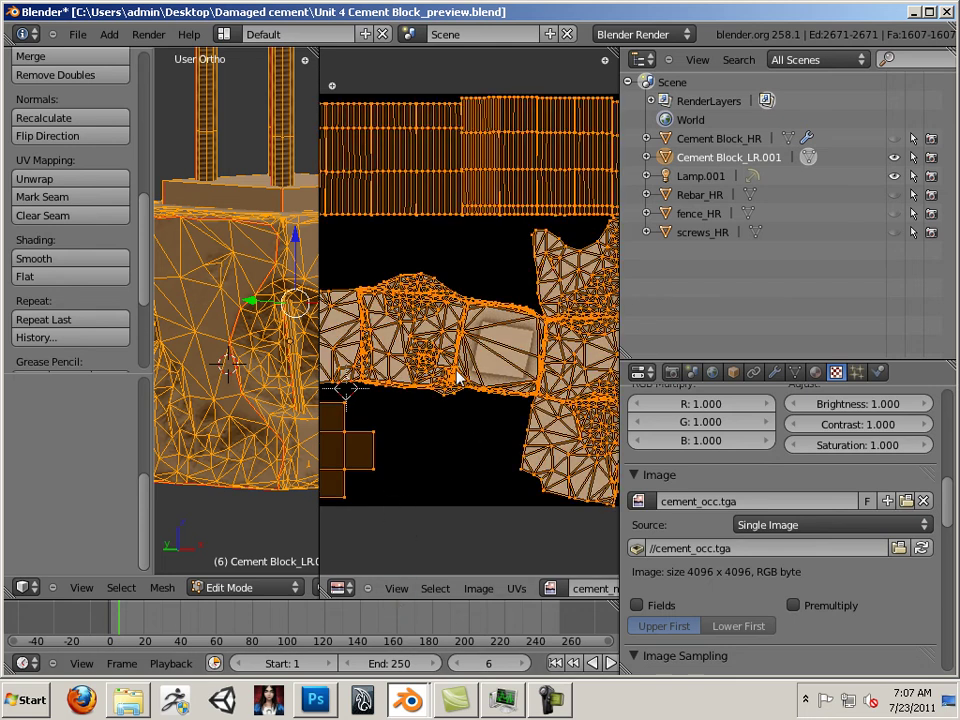
Export the UV layout as a 4096 x 4096 PNG named uvs into the Damaged cement folder
click(519, 592)
click(566, 208)
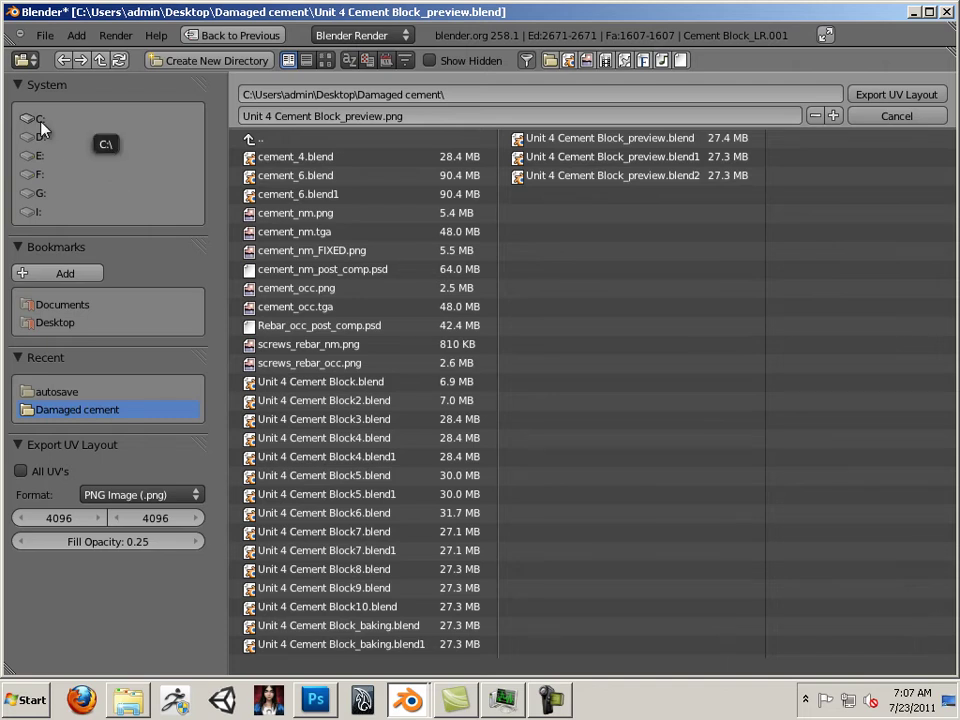
click(419, 116)
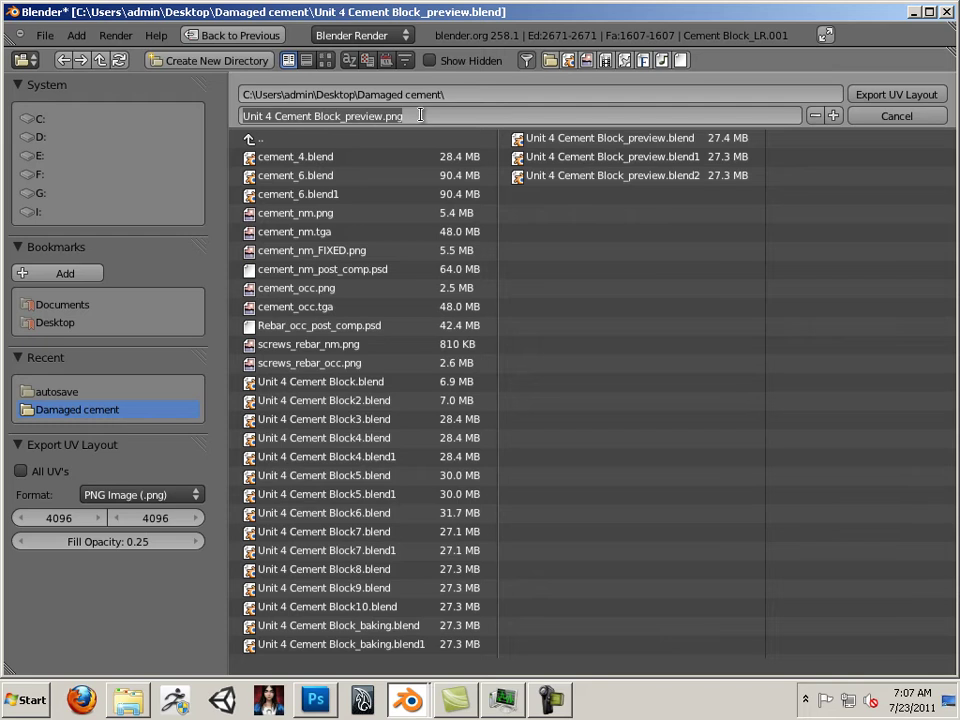
text(u)
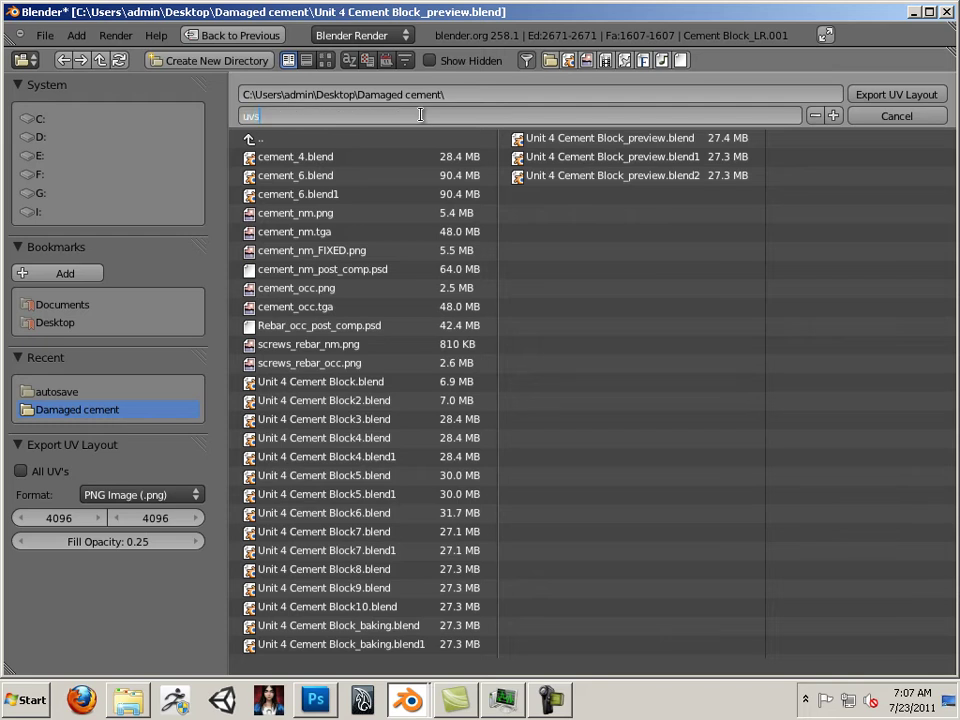
text(vs)
key(Return)
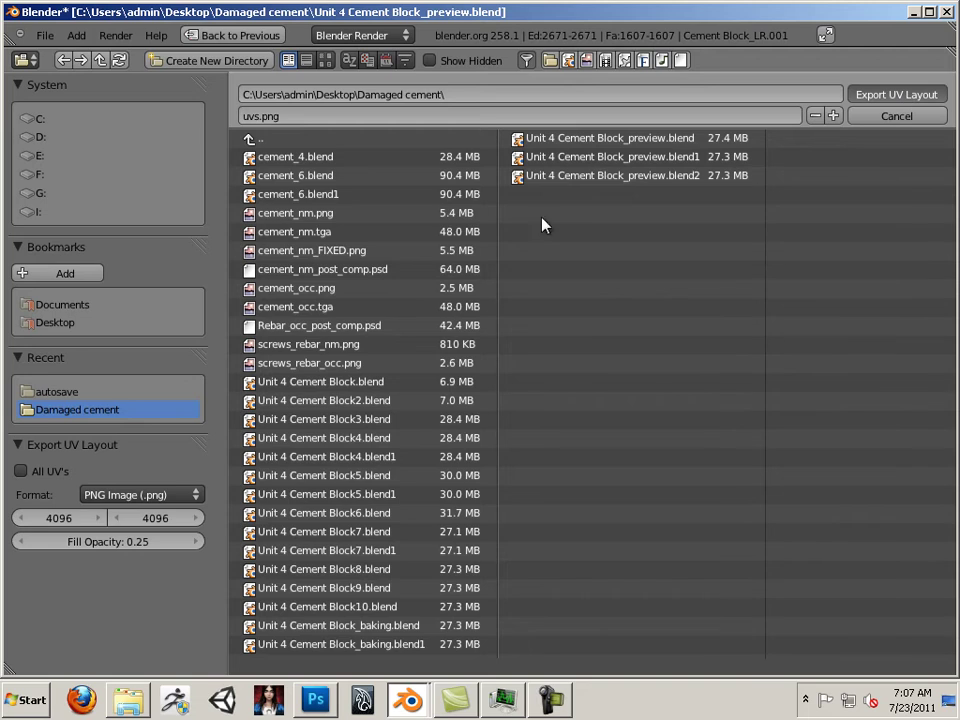
Switch to Photoshop and open uvs.png from the Damaged cement folder
mouse_move(322, 706)
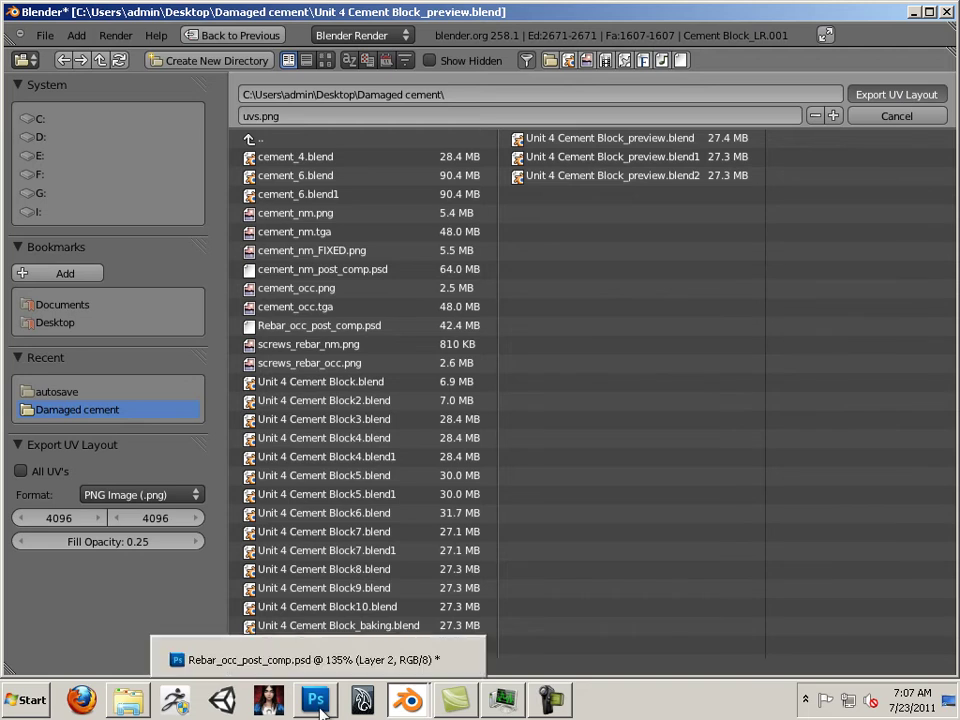
click(322, 664)
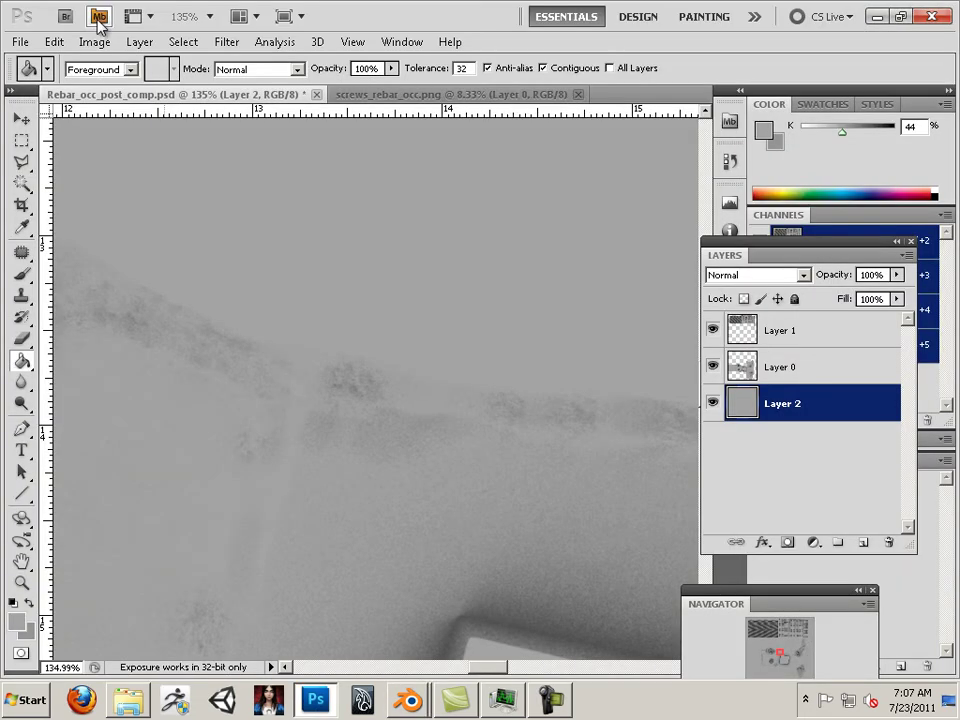
click(21, 42)
click(40, 77)
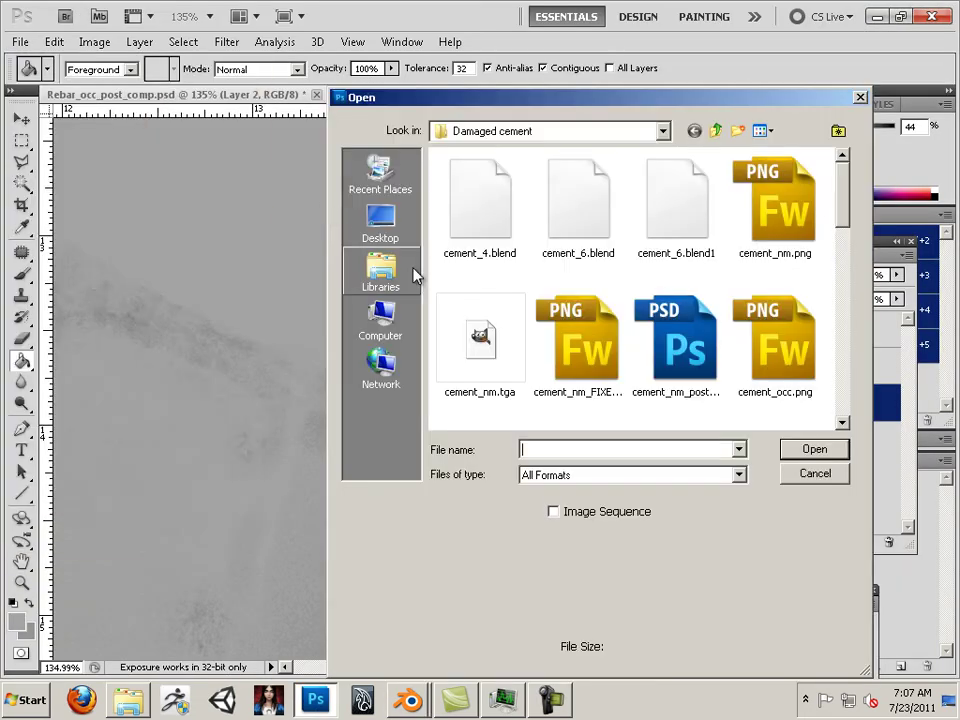
scroll(733, 311, down, 6)
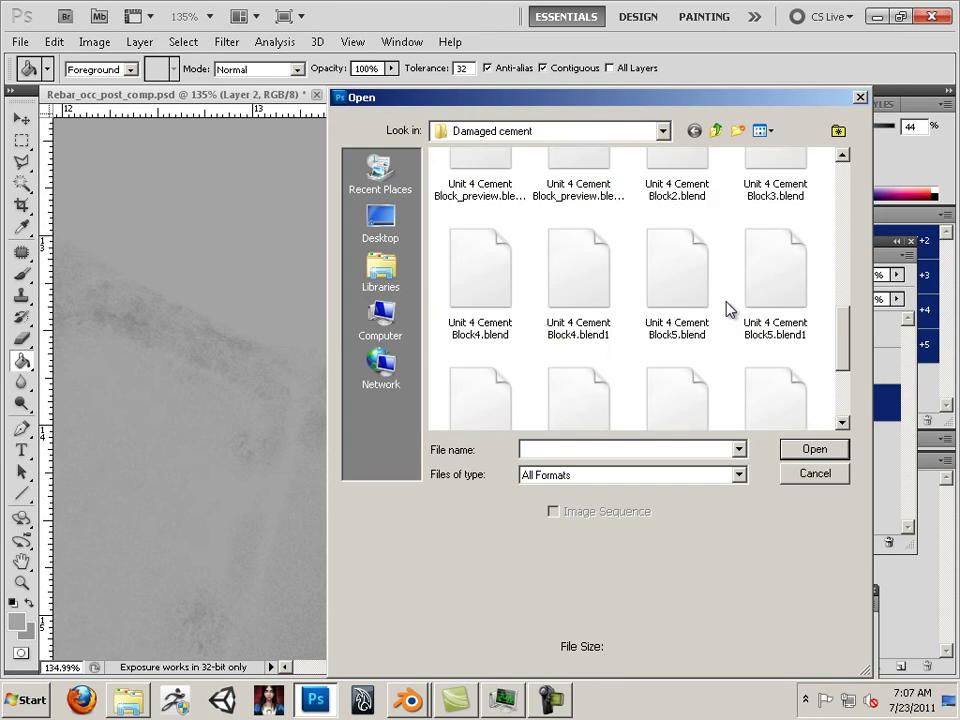
double_click(690, 355)
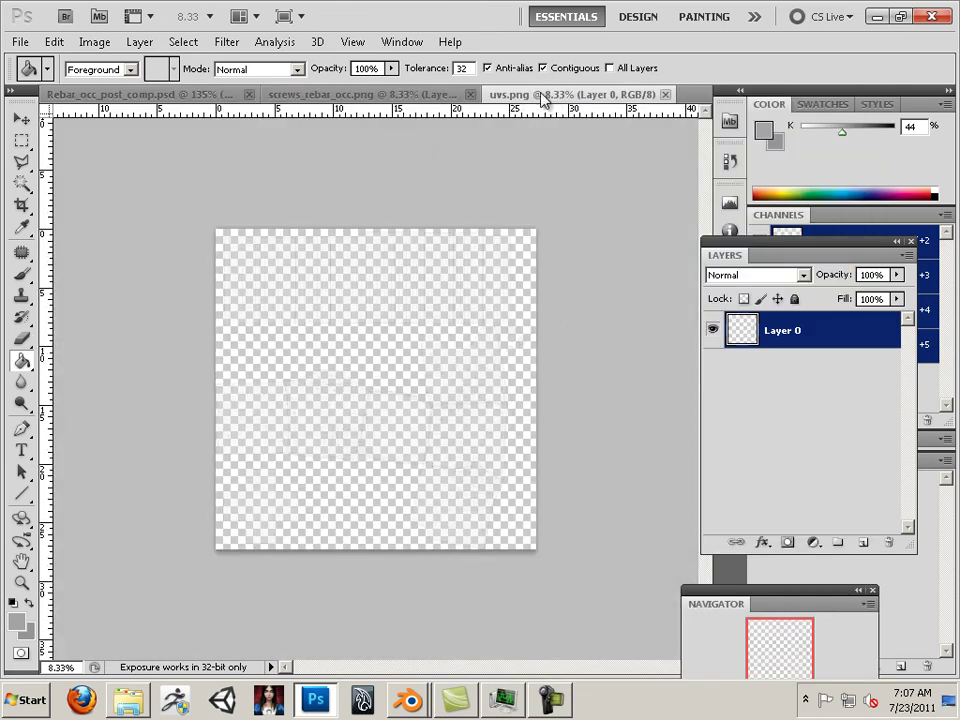
Duplicate Layer 0 of uvs.png into the screws_rebar_occ.png document
right_click(538, 95)
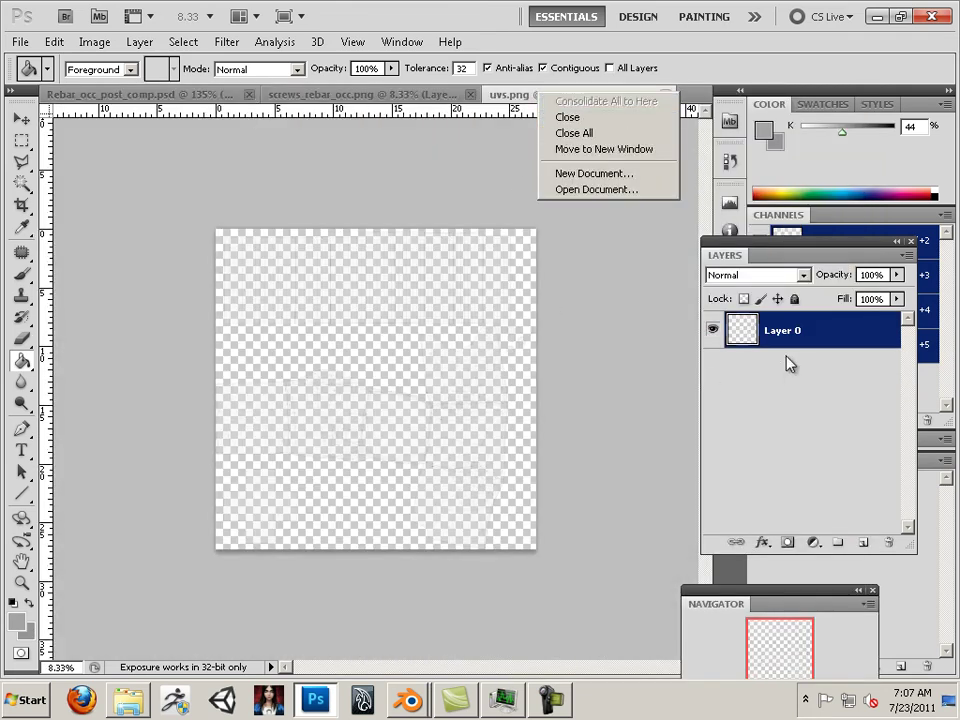
right_click(840, 342)
click(736, 371)
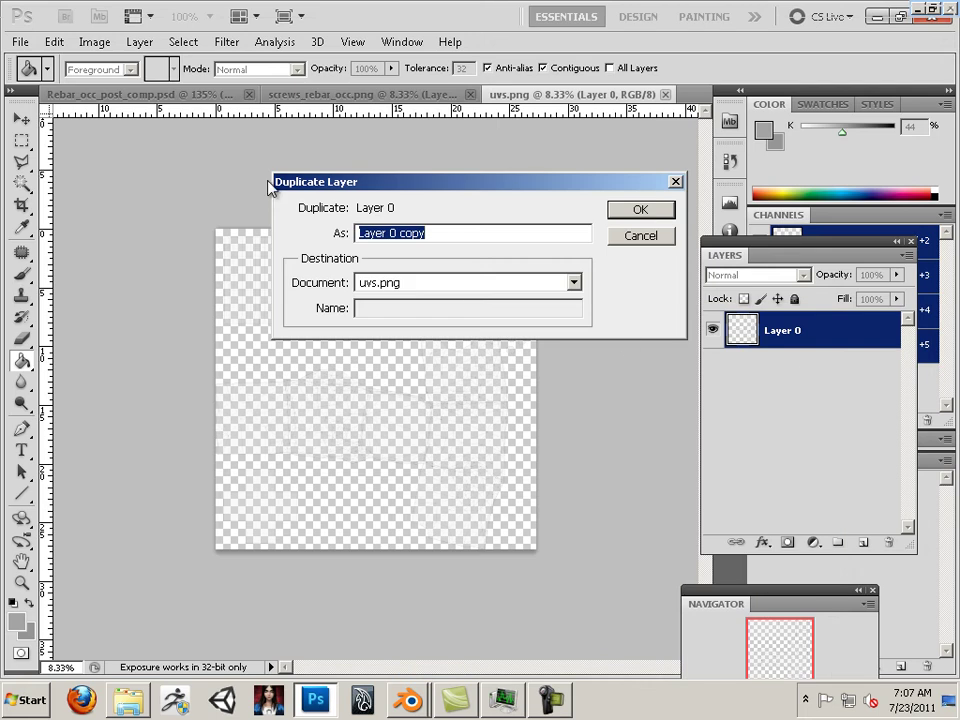
click(420, 282)
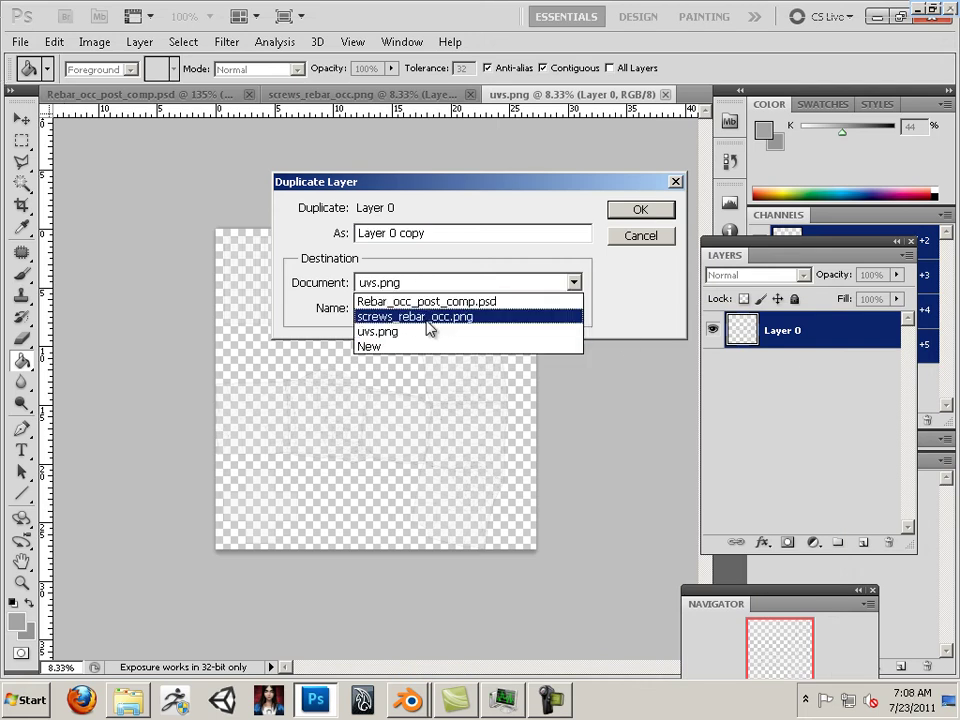
click(428, 317)
click(639, 210)
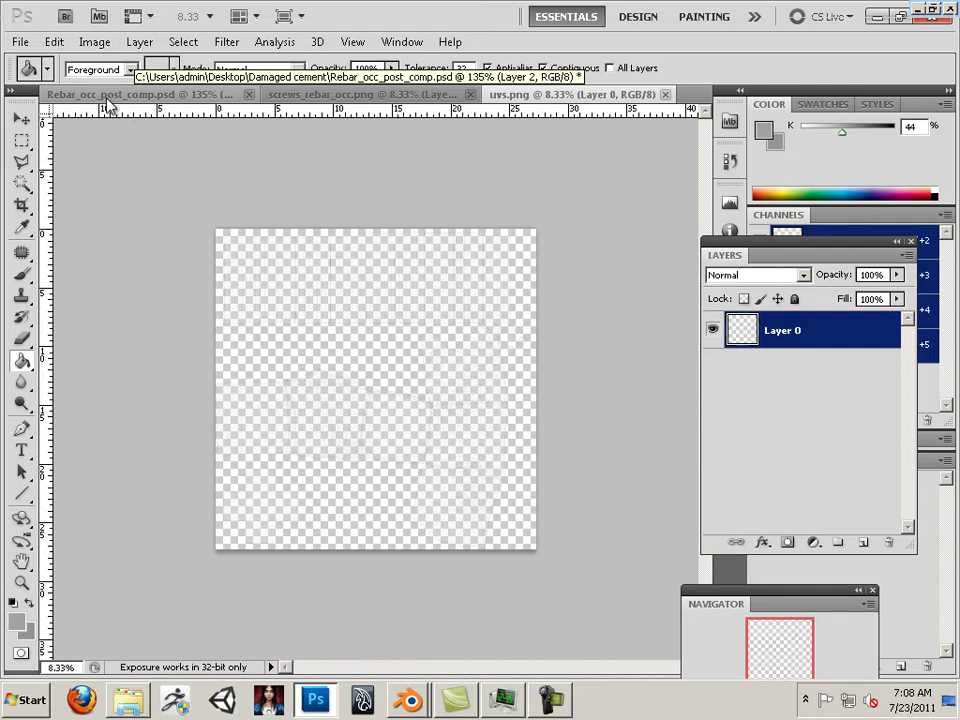
Duplicate Layer 0 of uvs.png into the Rebar_occ_post_comp.psd document
right_click(799, 336)
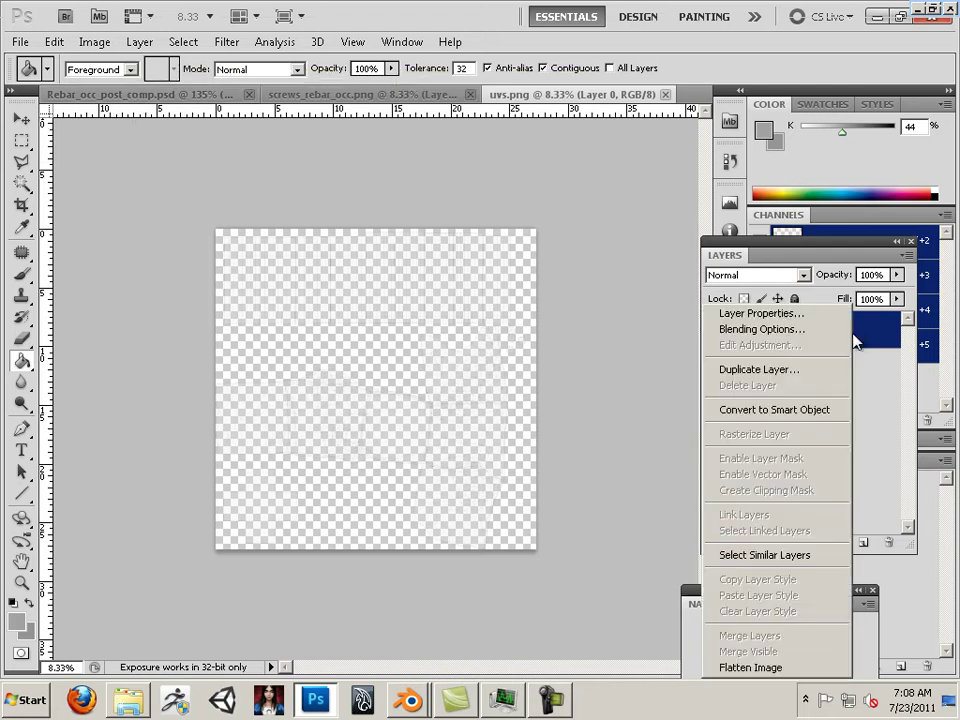
click(748, 369)
click(507, 282)
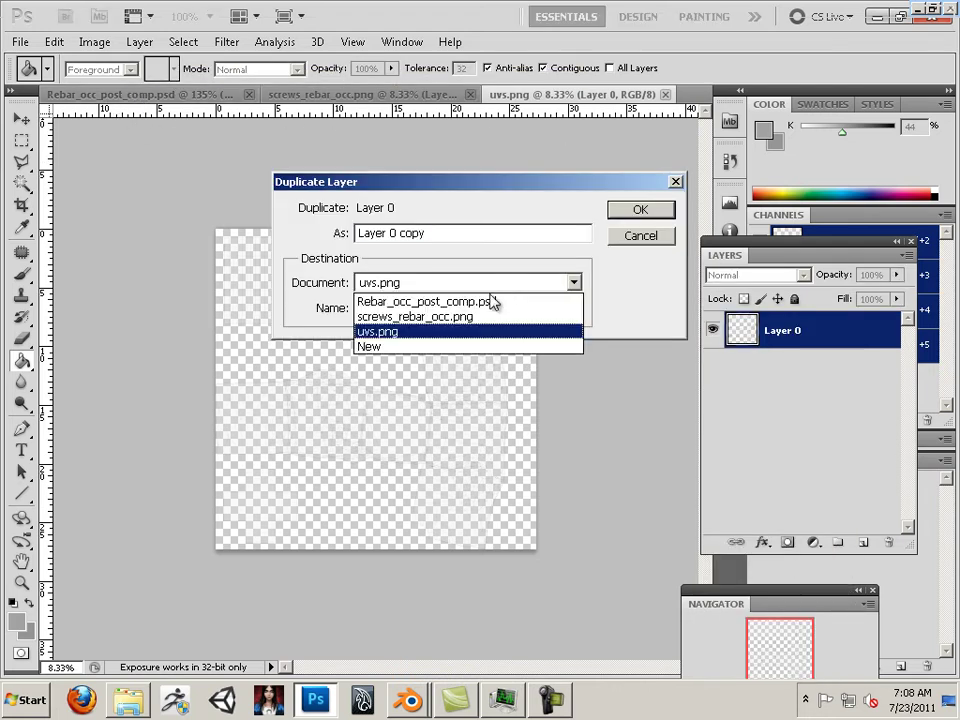
click(500, 302)
click(638, 210)
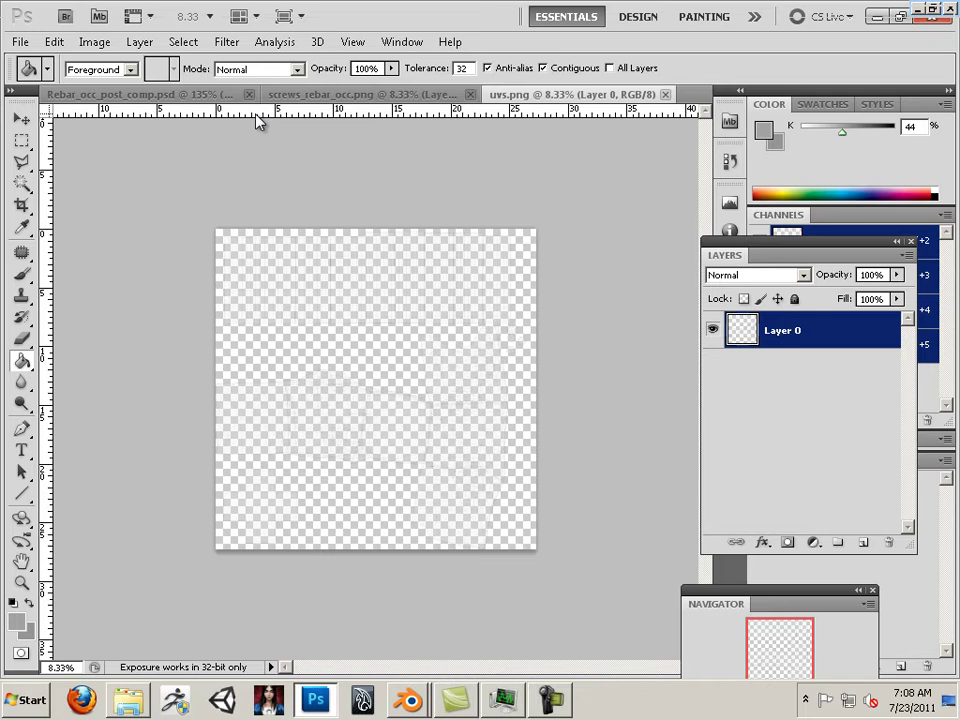
In Rebar_occ_post_comp.psd, move the duplicated UV layer to the top of the layer stack
click(150, 94)
scroll(332, 242, down, 3)
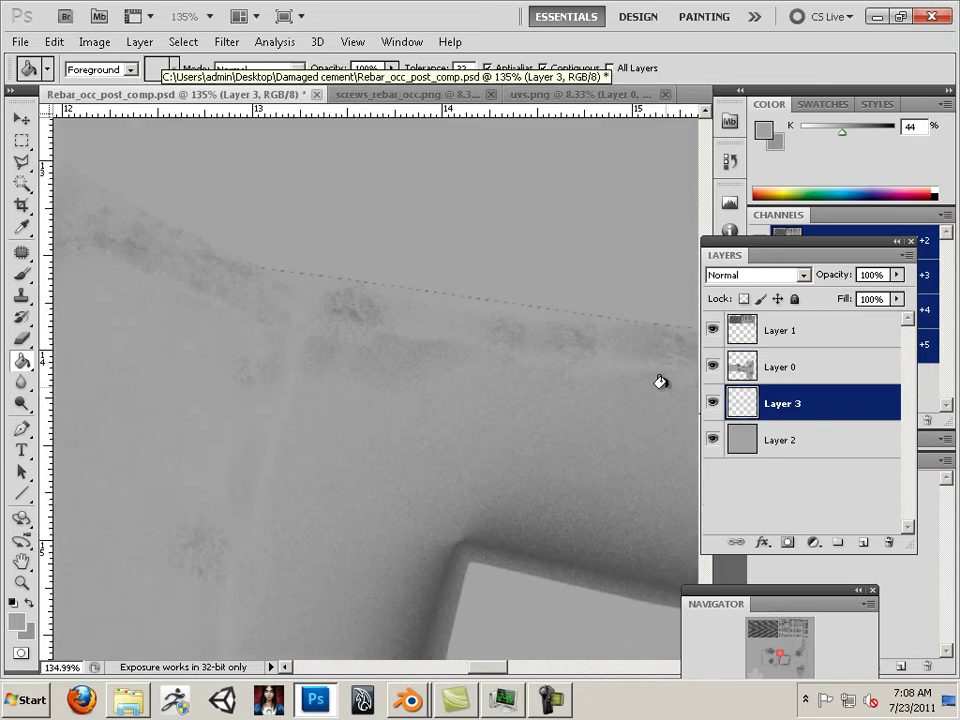
drag(823, 401, 760, 322)
Examine the UV wireframe's alignment over the occlusion texture up close and across the whole image
scroll(510, 355, down, 10)
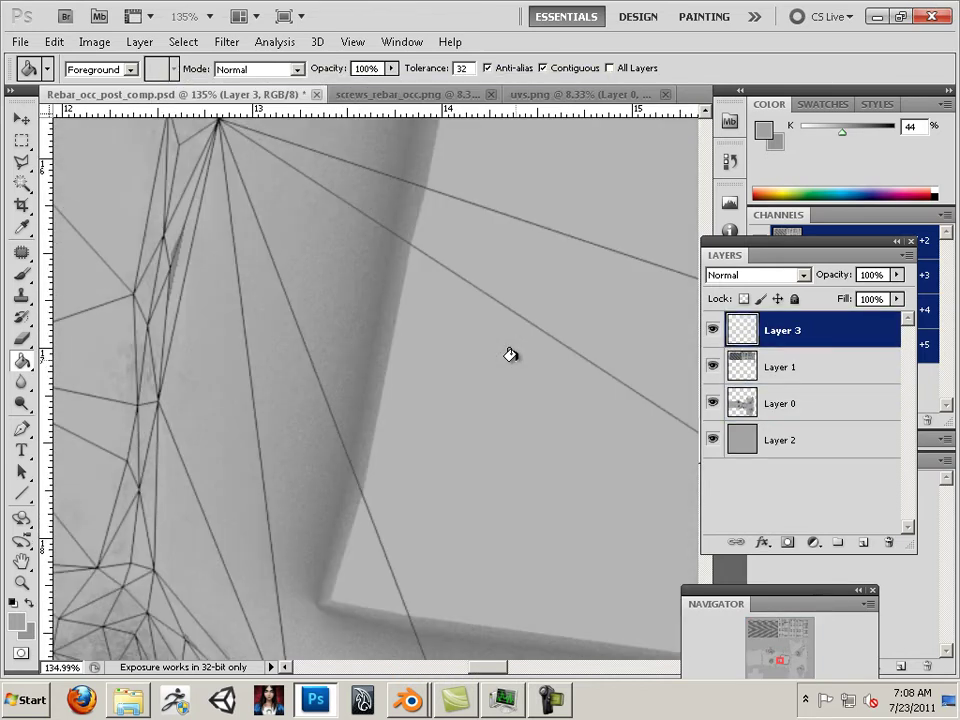
scroll(510, 355, right, 1)
scroll(510, 355, left, 2)
scroll(510, 355, down, 2)
scroll(510, 355, up, 2)
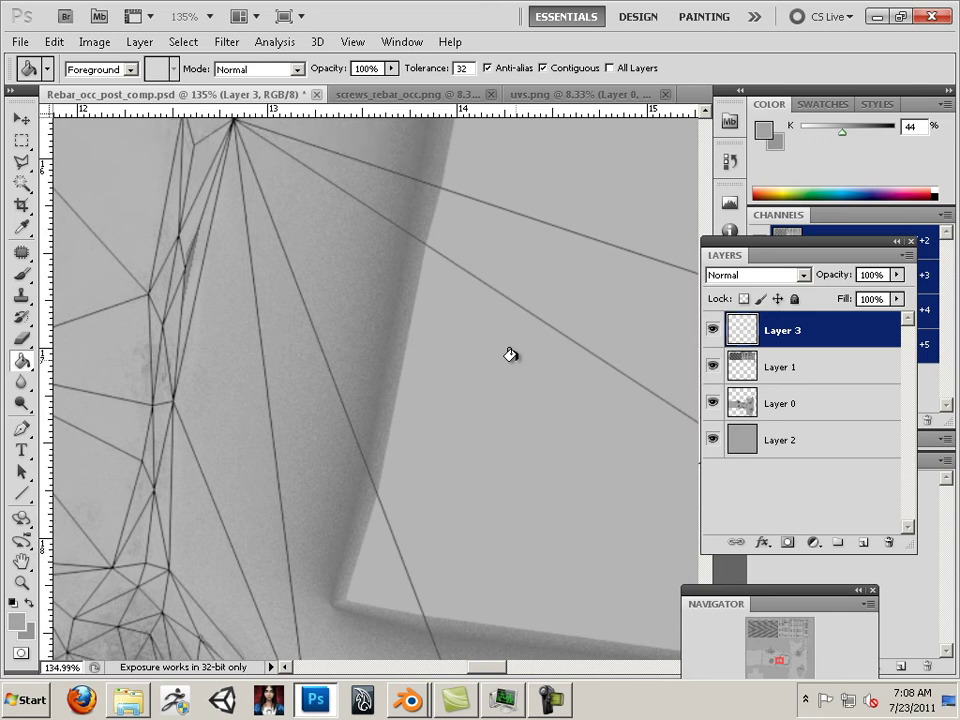
key(super)
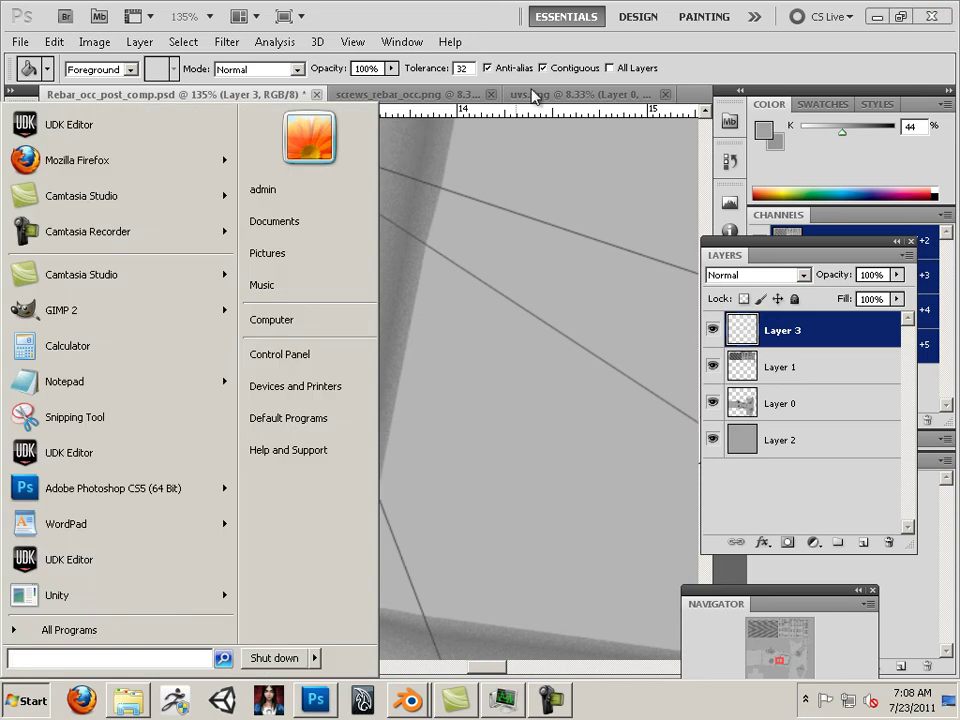
key(Escape)
scroll(533, 298, down, 5)
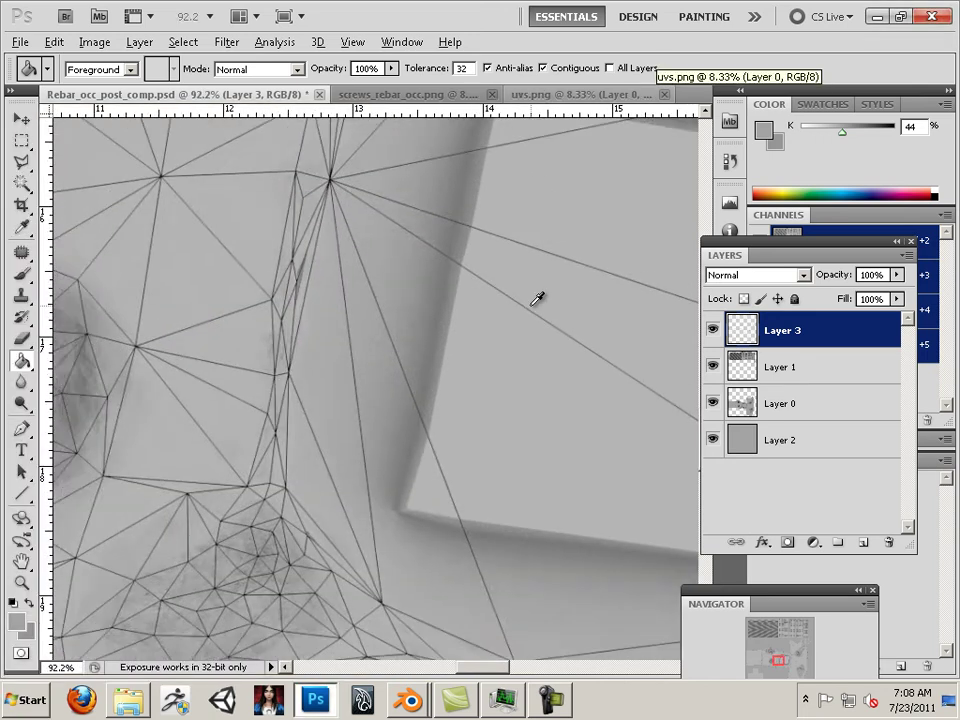
scroll(531, 302, down, 4)
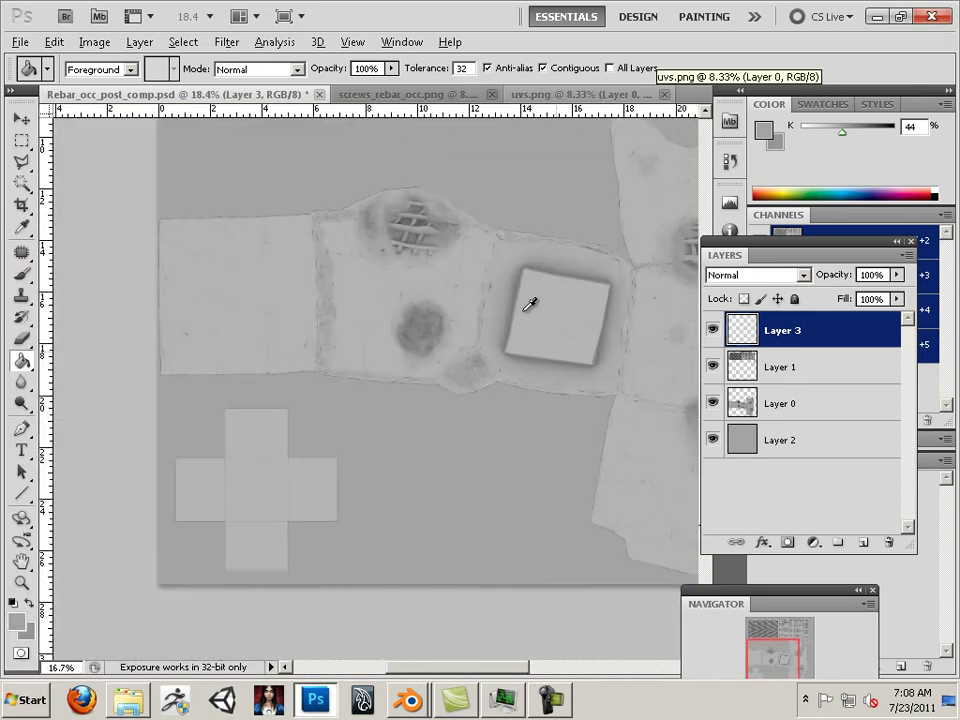
scroll(529, 303, down, 1)
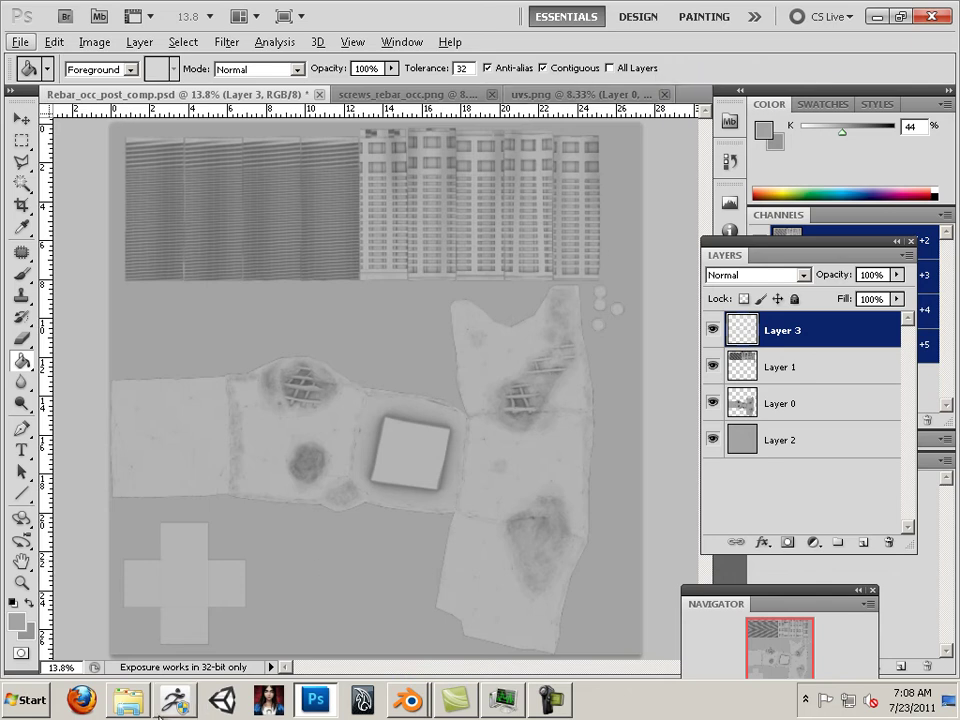
click(79, 701)
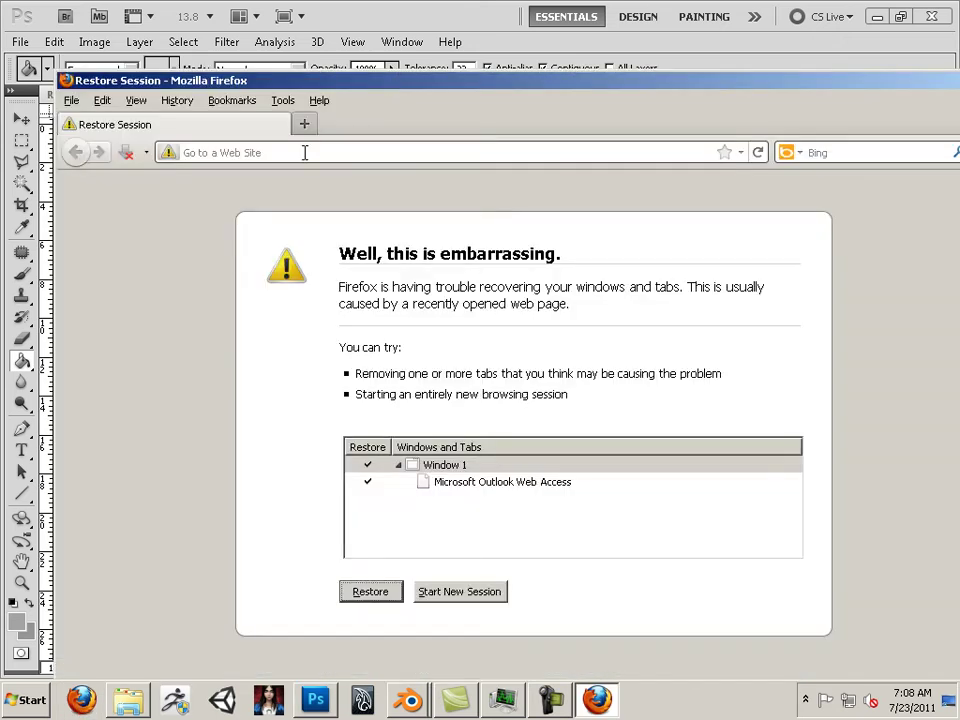
click(305, 152)
text(www.)
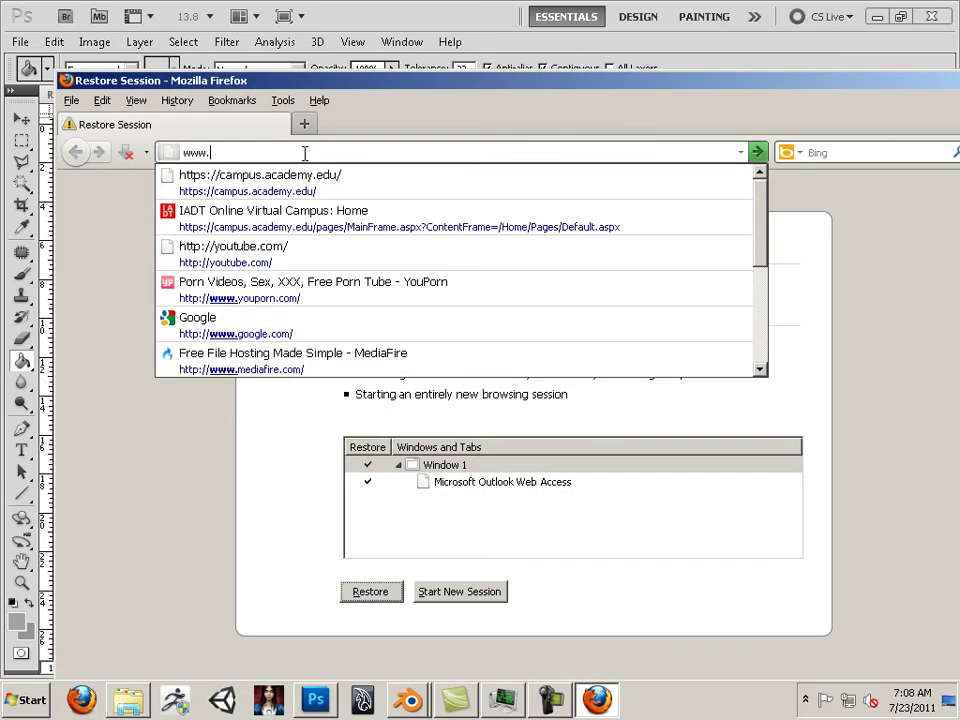
text(google.com)
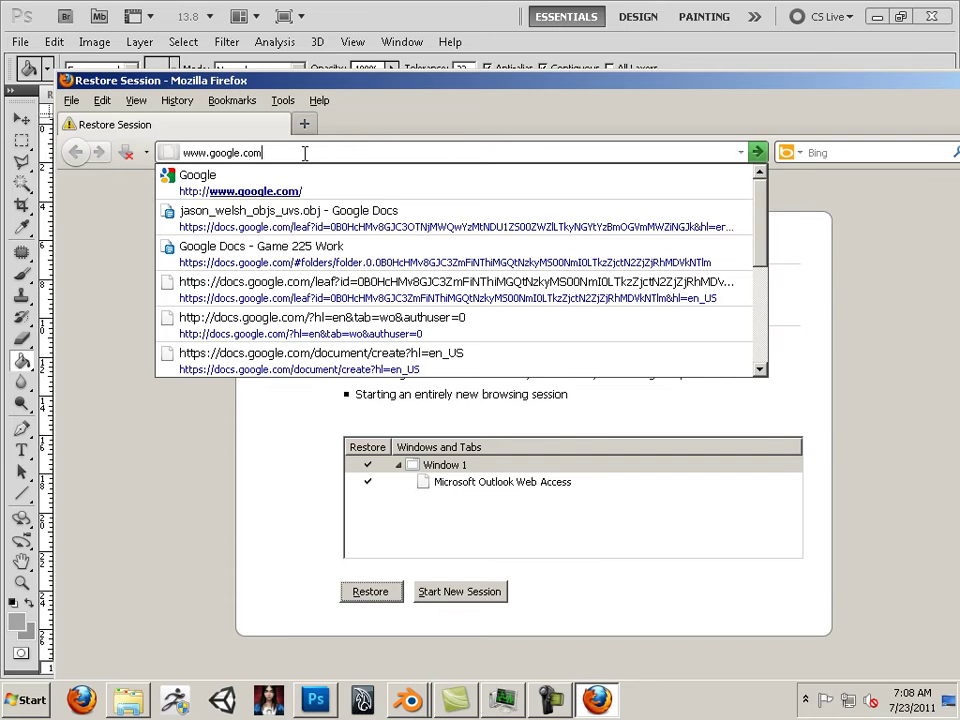
key(Return)
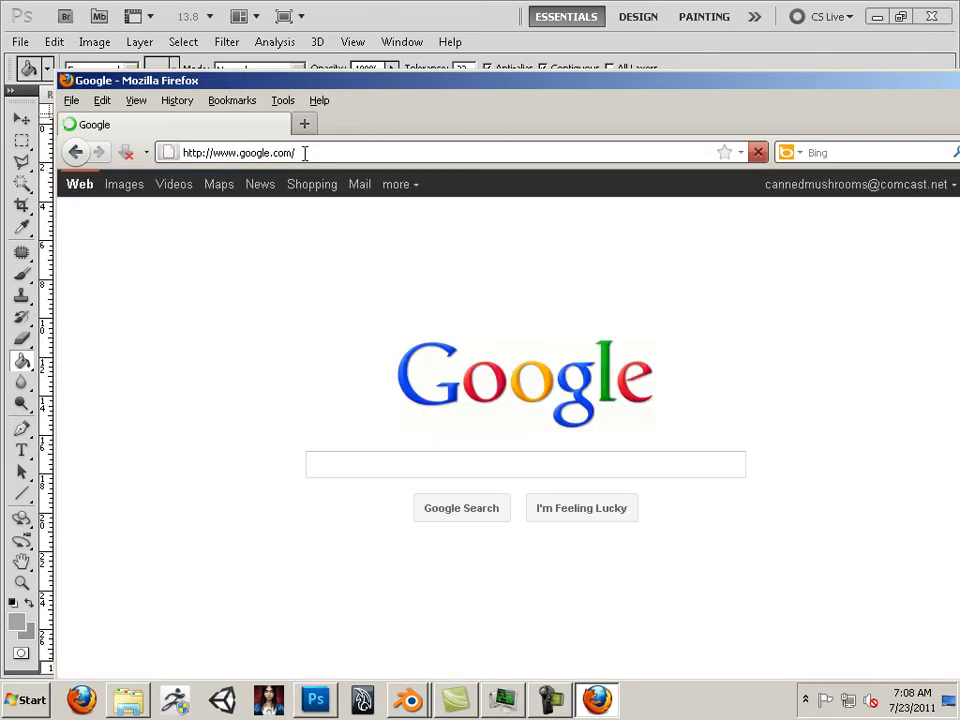
Search Google Images for "cement texture"
text(ceme)
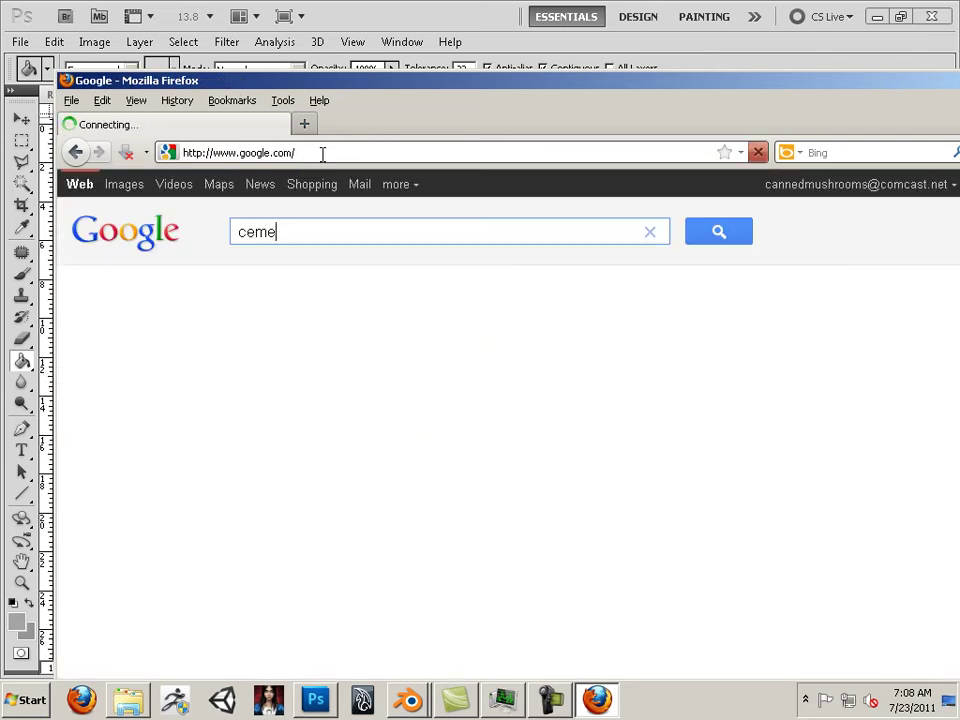
text(nt t)
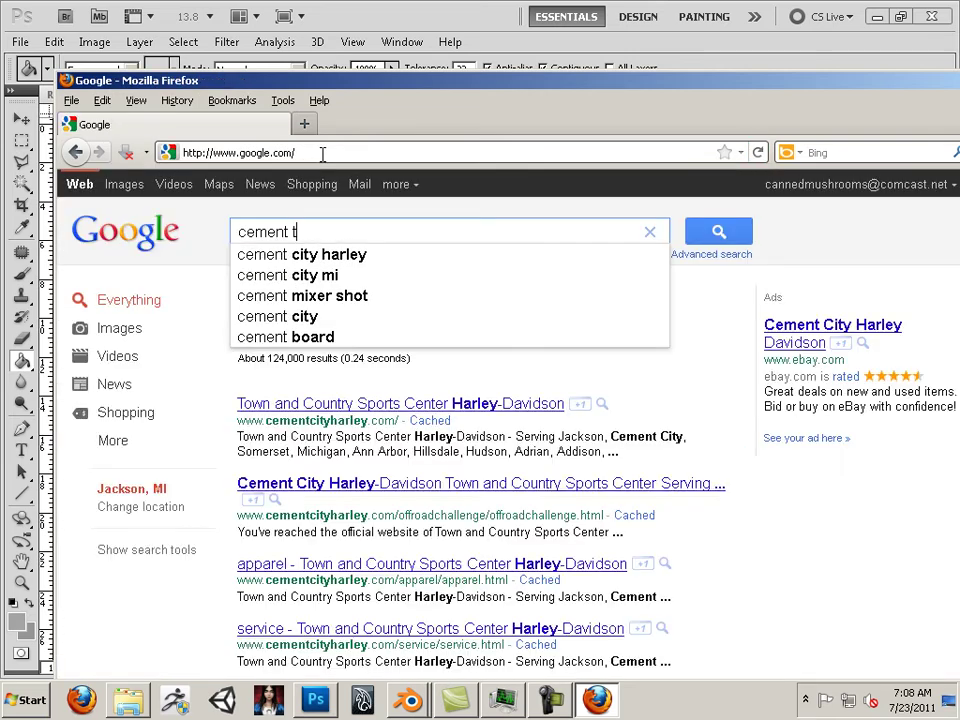
text(exture)
key(Return)
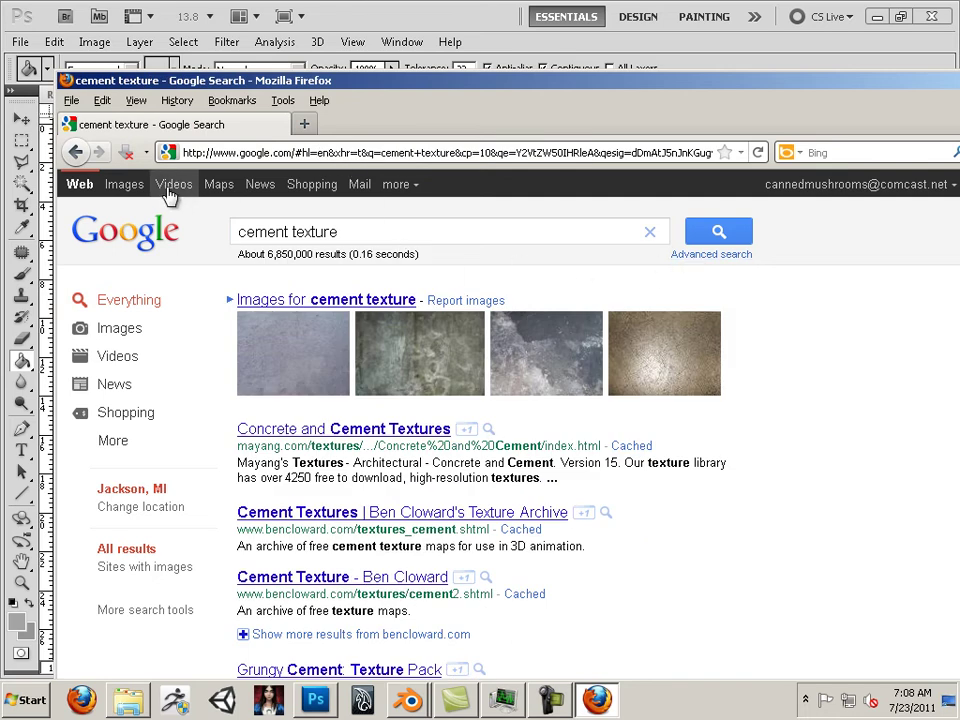
click(124, 184)
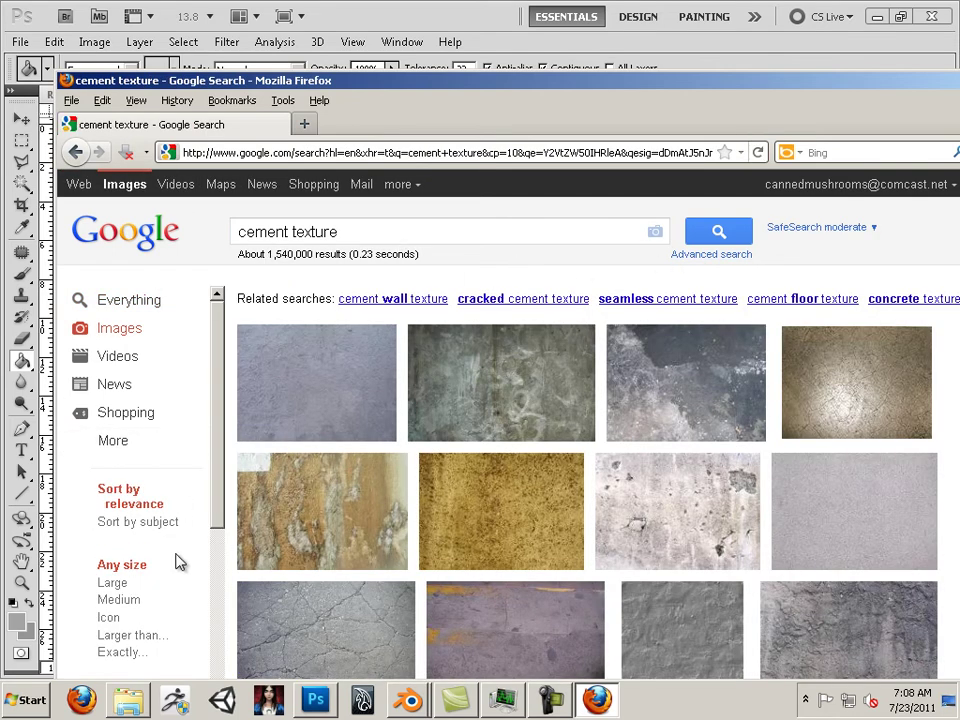
Restrict the image results to sizes larger than 8 MP (3264×2448)
scroll(182, 540, down, 5)
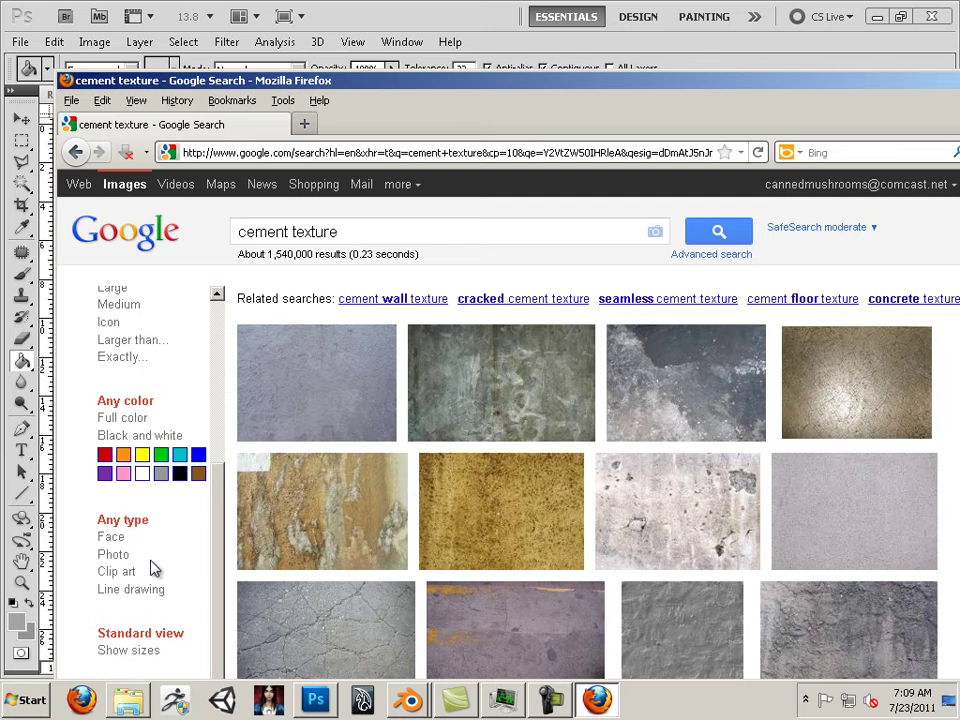
scroll(153, 568, down, 1)
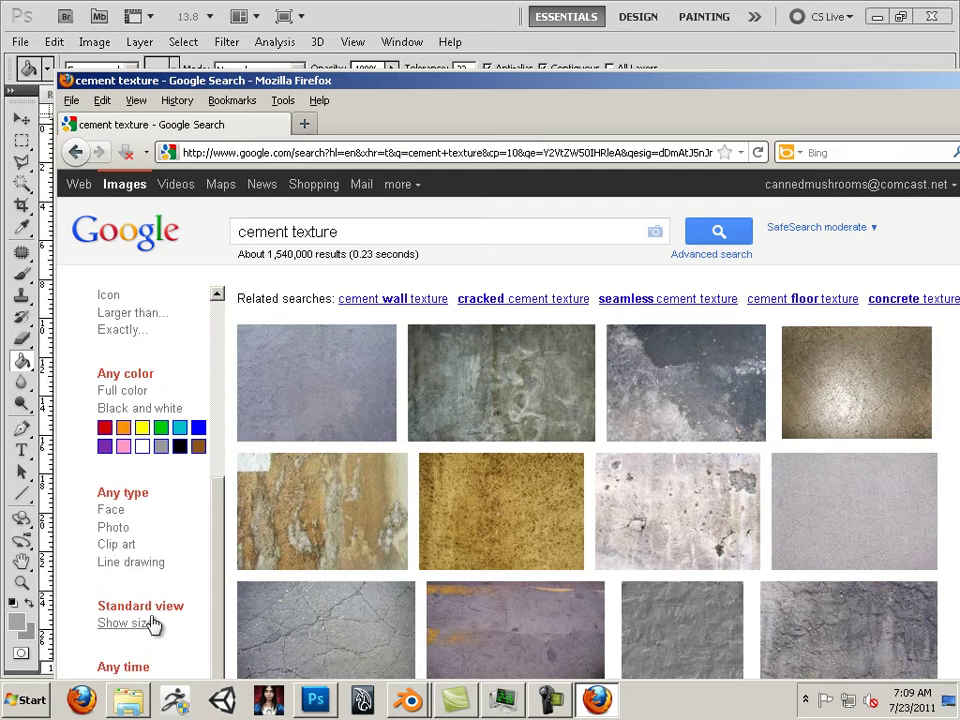
click(138, 314)
click(159, 335)
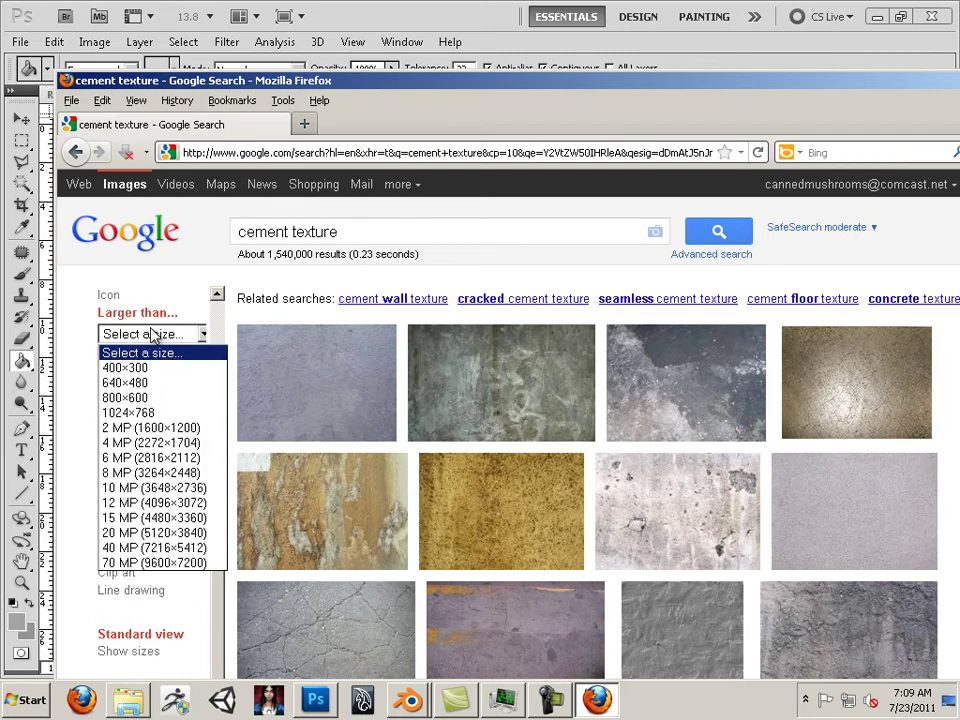
click(180, 474)
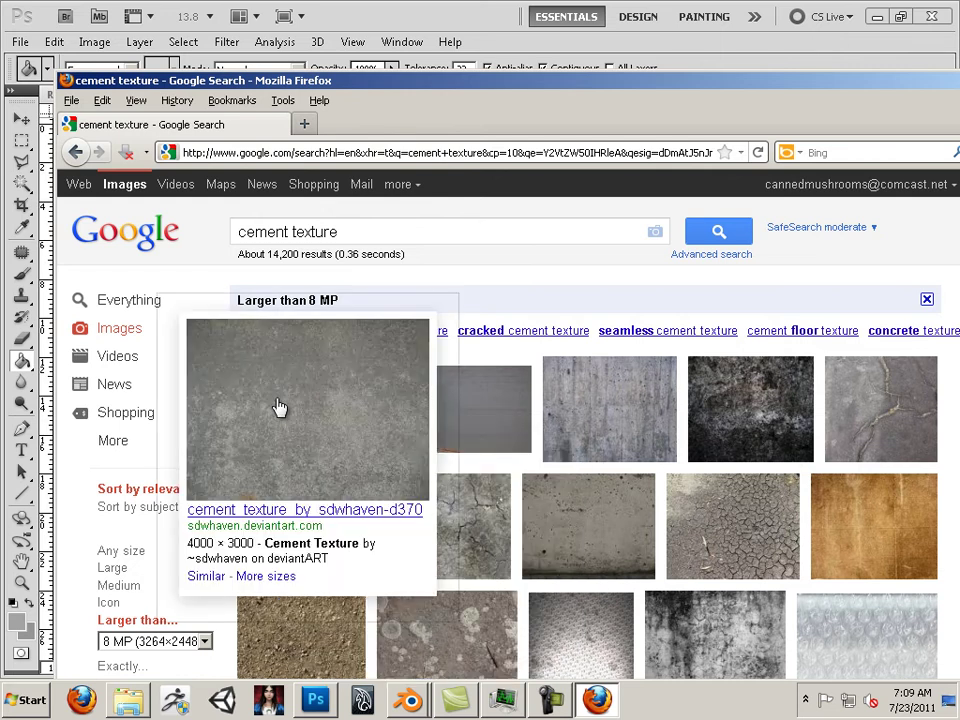
Open the first grey cement result at its full 4000 × 3000 size and copy the image
click(296, 406)
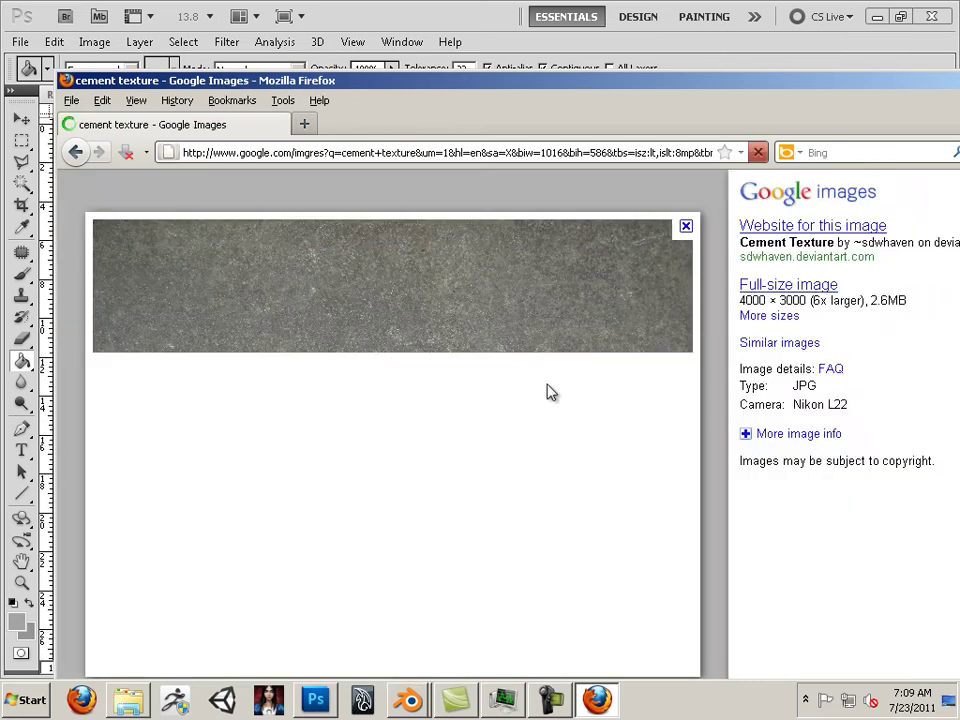
click(776, 287)
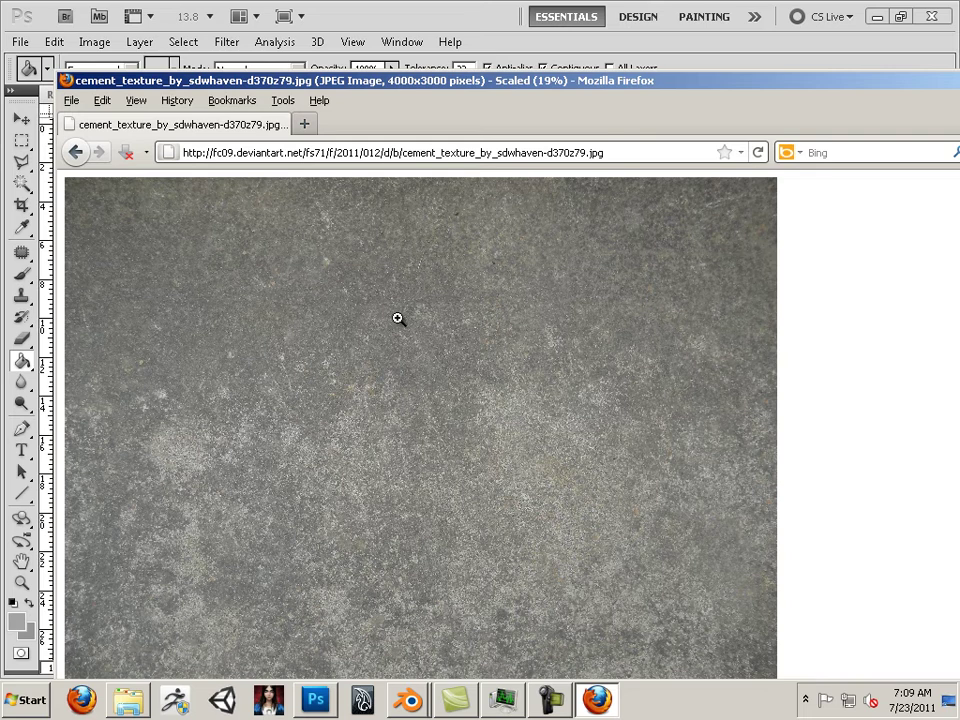
click(398, 318)
right_click(443, 433)
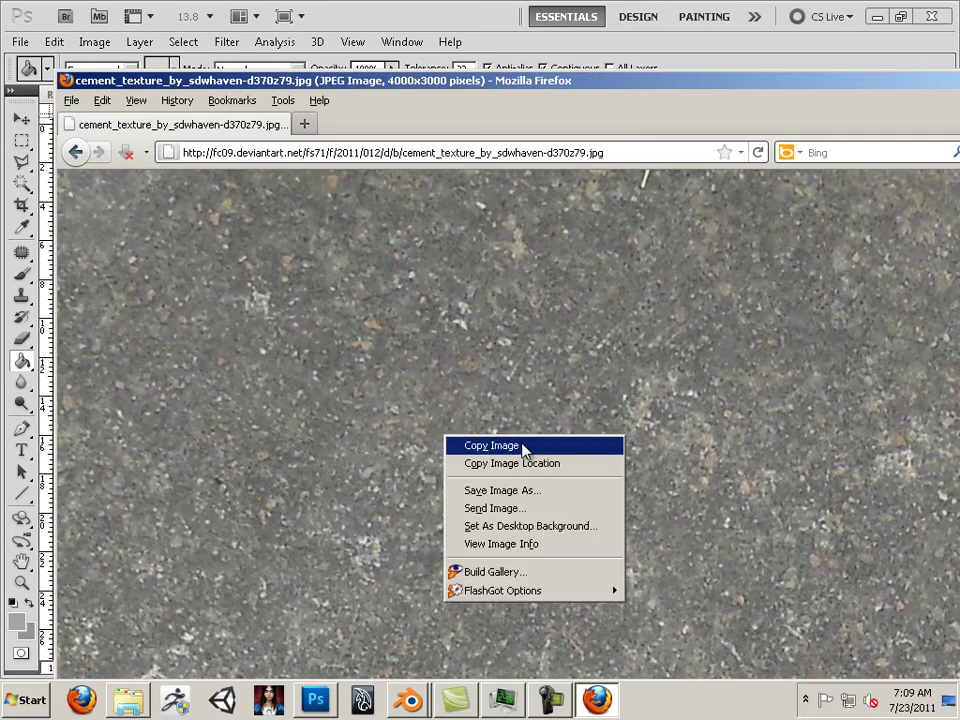
click(465, 447)
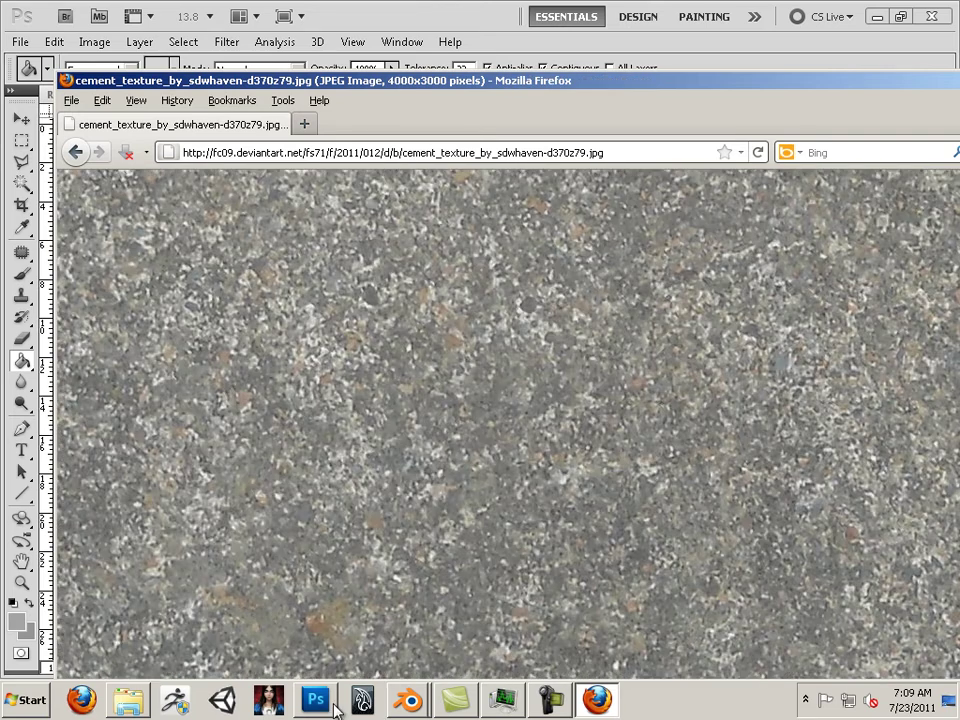
Switch to Photoshop and paste the copied cement texture into Rebar_occ_post_comp.psd
click(334, 710)
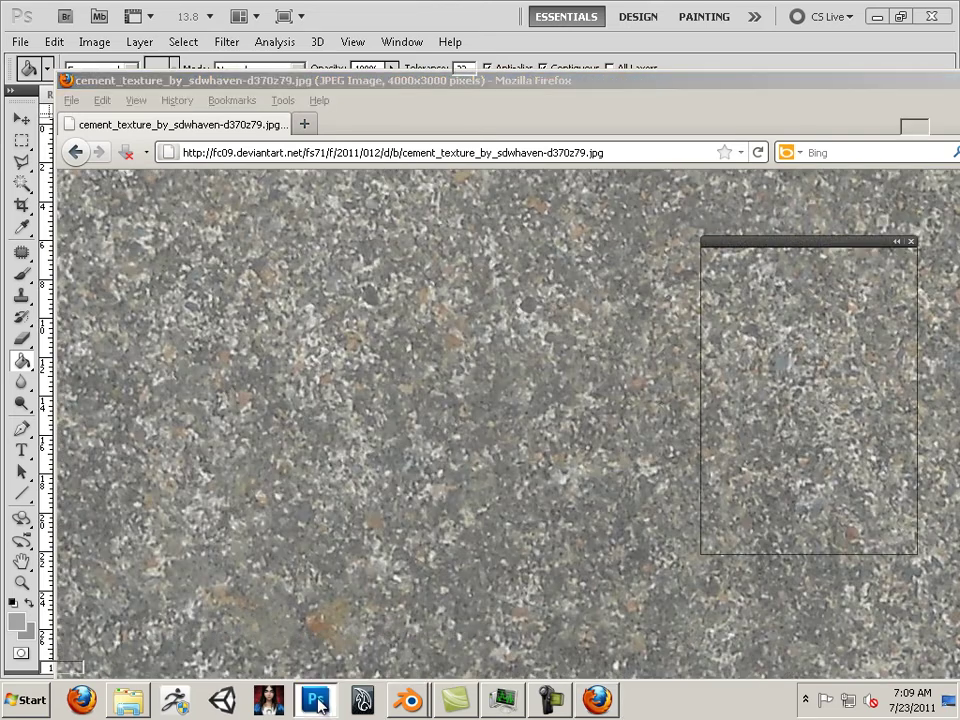
click(24, 42)
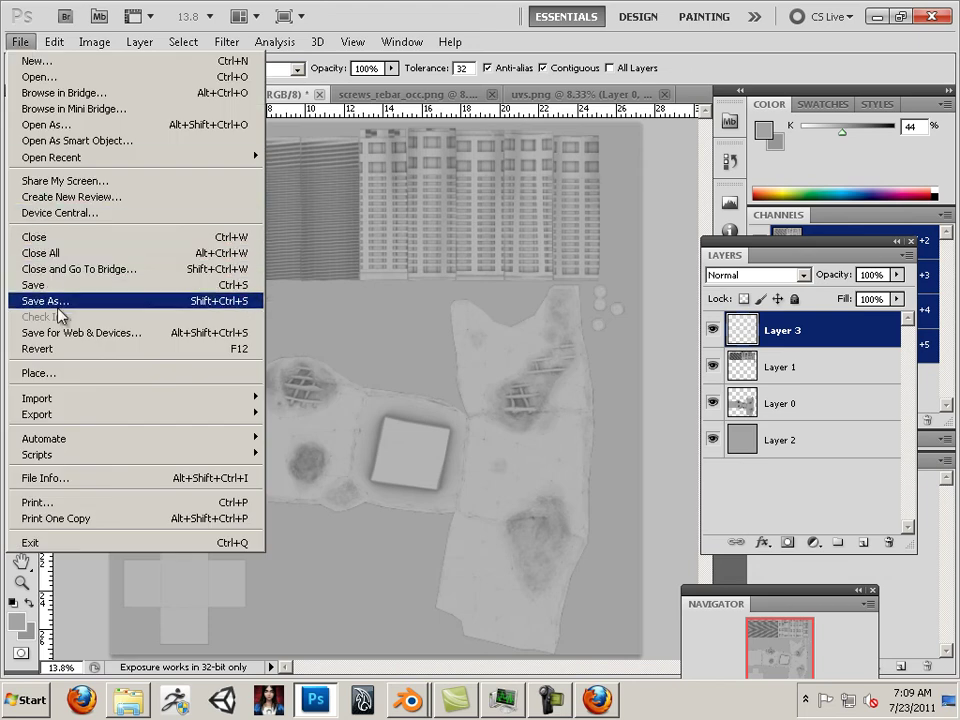
mouse_move(54, 42)
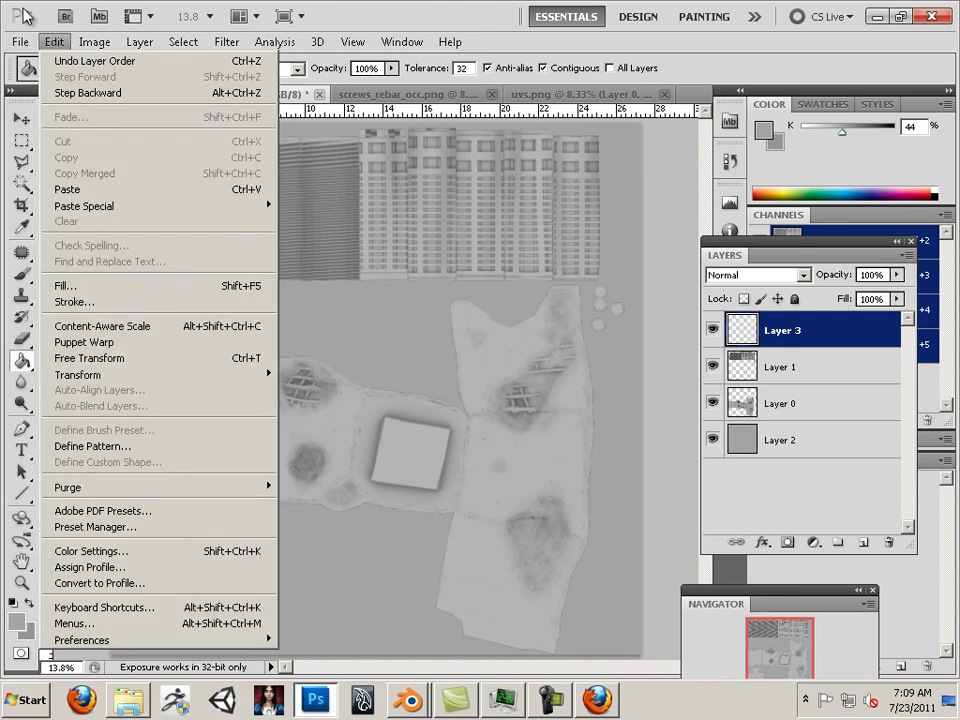
click(92, 192)
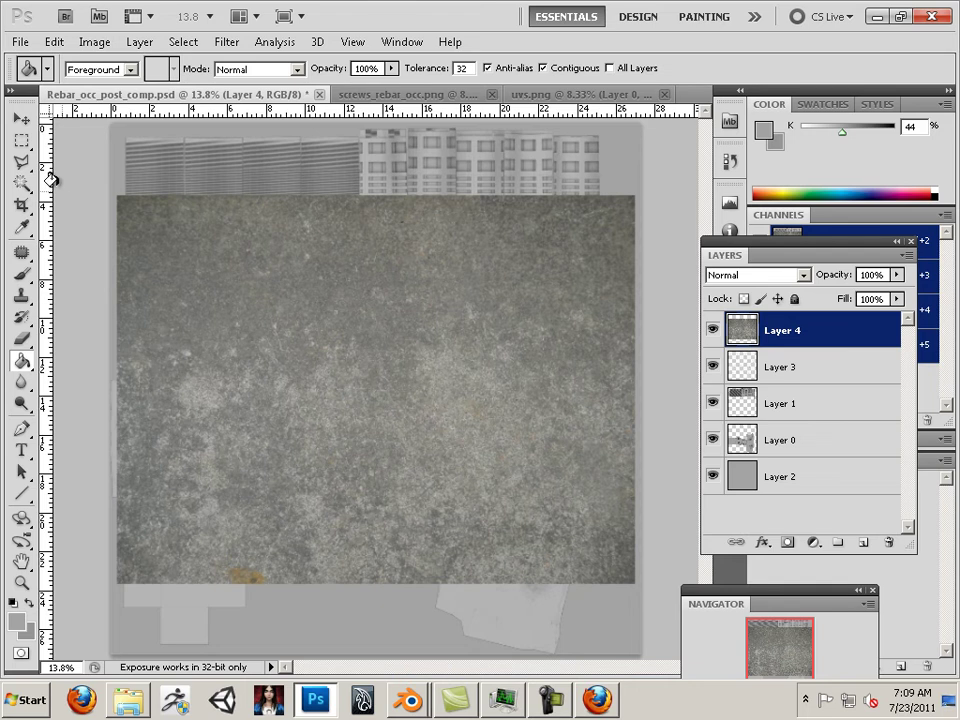
Scale the pasted cement texture down to 31.25% and apply the transformation
click(20, 118)
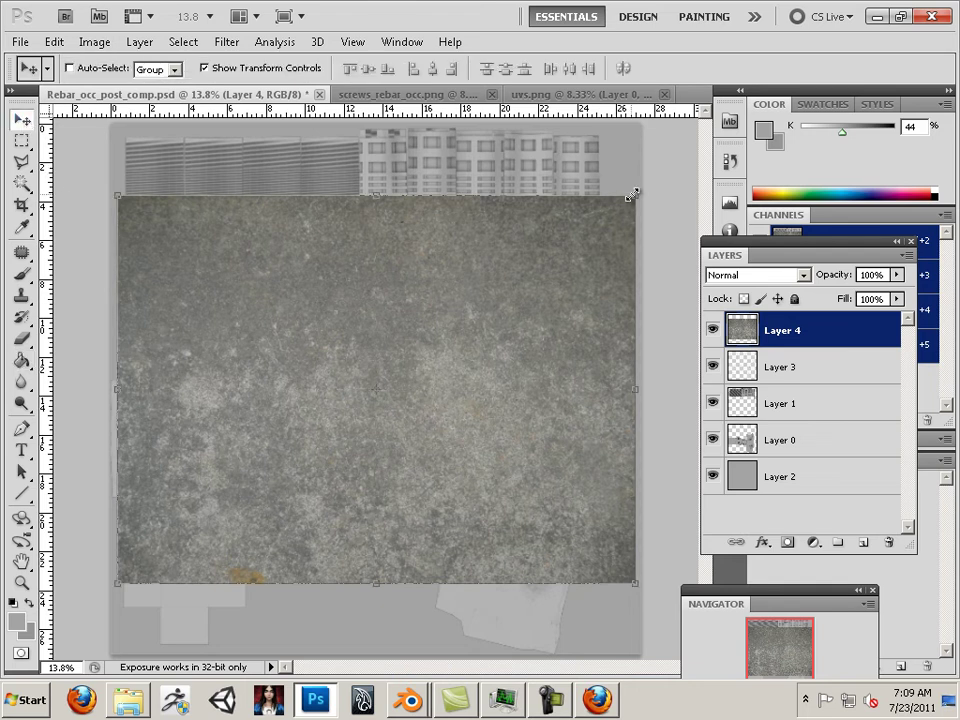
drag(632, 195, 251, 434)
click(20, 118)
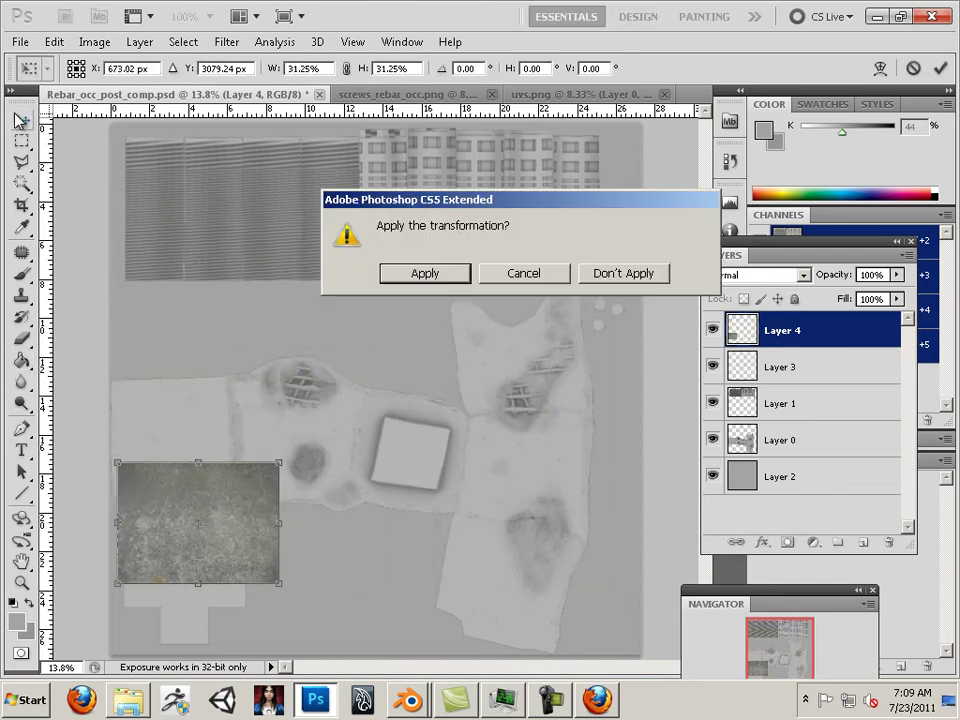
click(423, 274)
Move the cement texture to just below the cement block's UV island, between its two lower edges, for a close scale comparison
drag(735, 596, 583, 215)
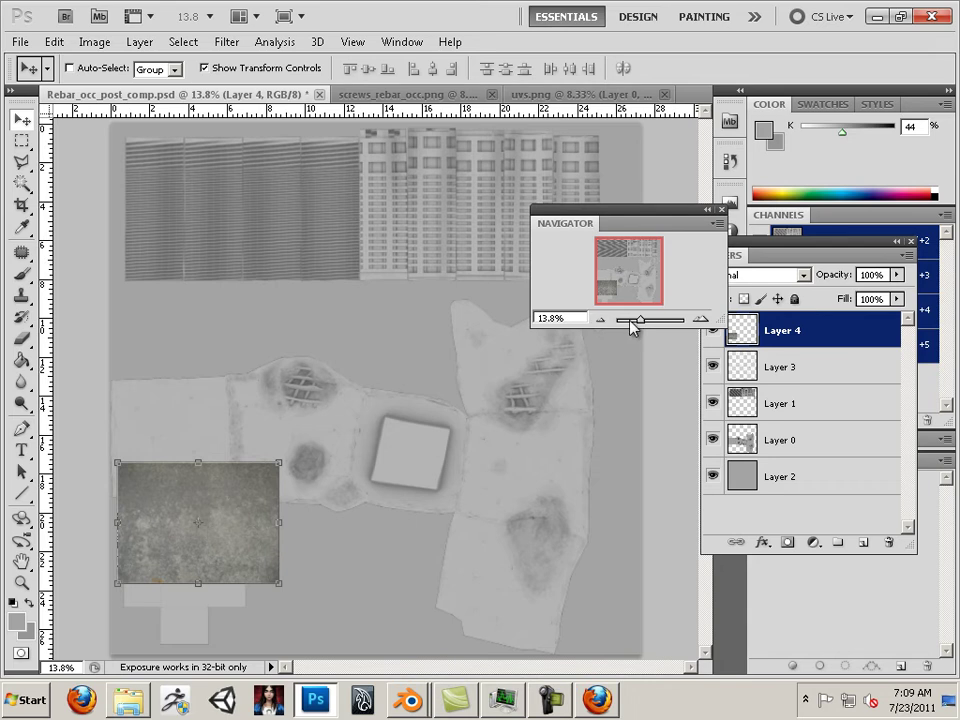
drag(632, 327, 648, 320)
drag(618, 265, 620, 288)
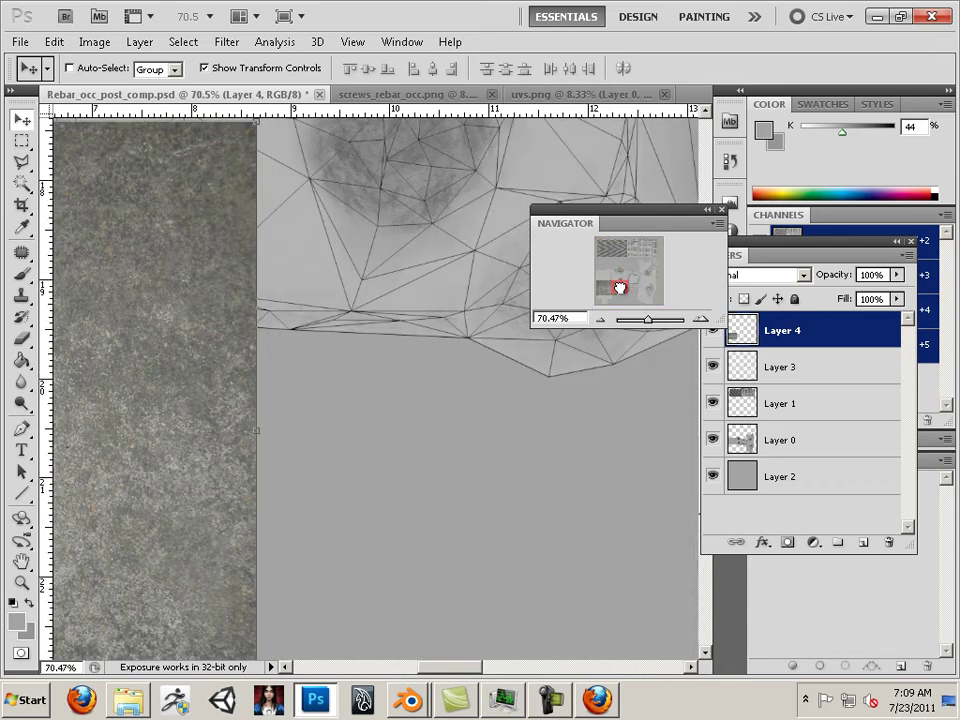
drag(225, 336, 620, 458)
drag(648, 320, 607, 284)
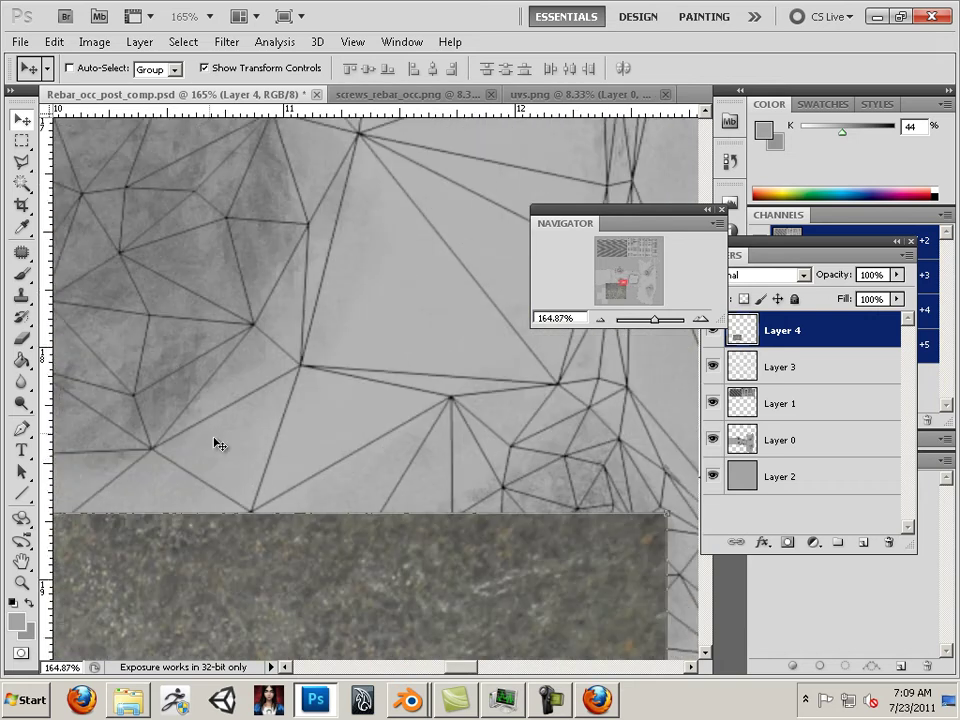
Scale the cement texture layer down further to 78.94% and apply the transformation
drag(660, 514, 402, 655)
drag(656, 319, 605, 320)
drag(293, 507, 524, 510)
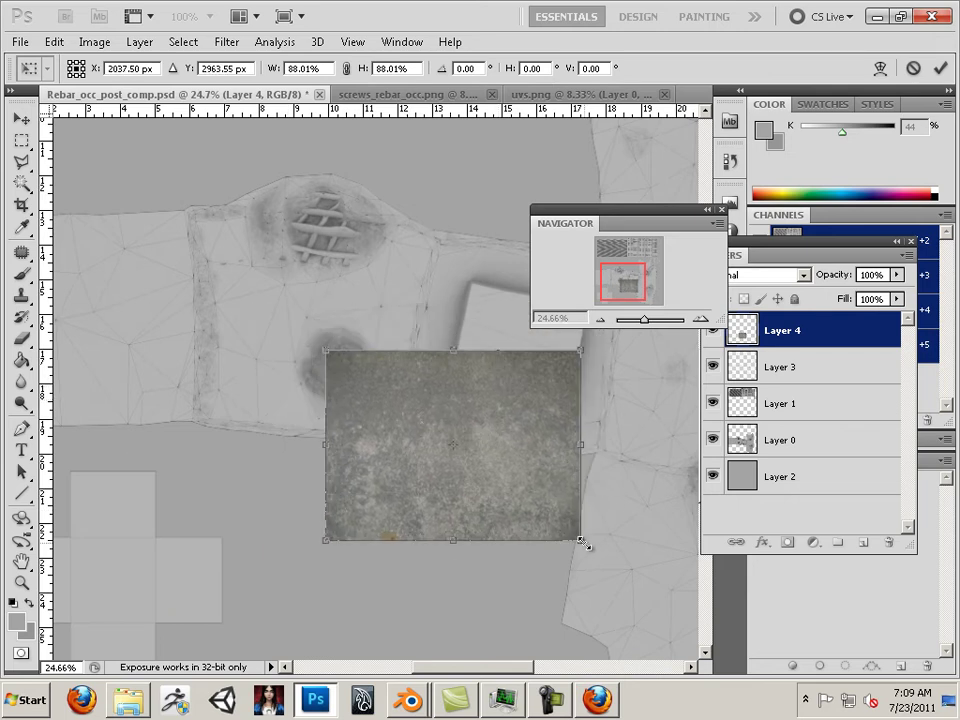
drag(584, 543, 555, 520)
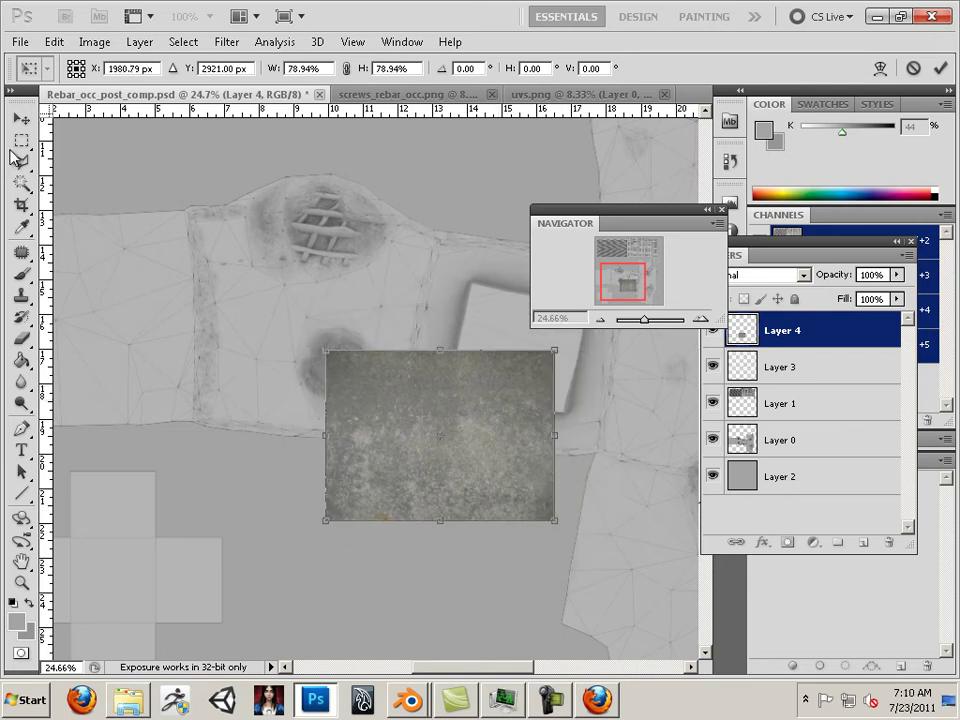
click(20, 118)
key(Return)
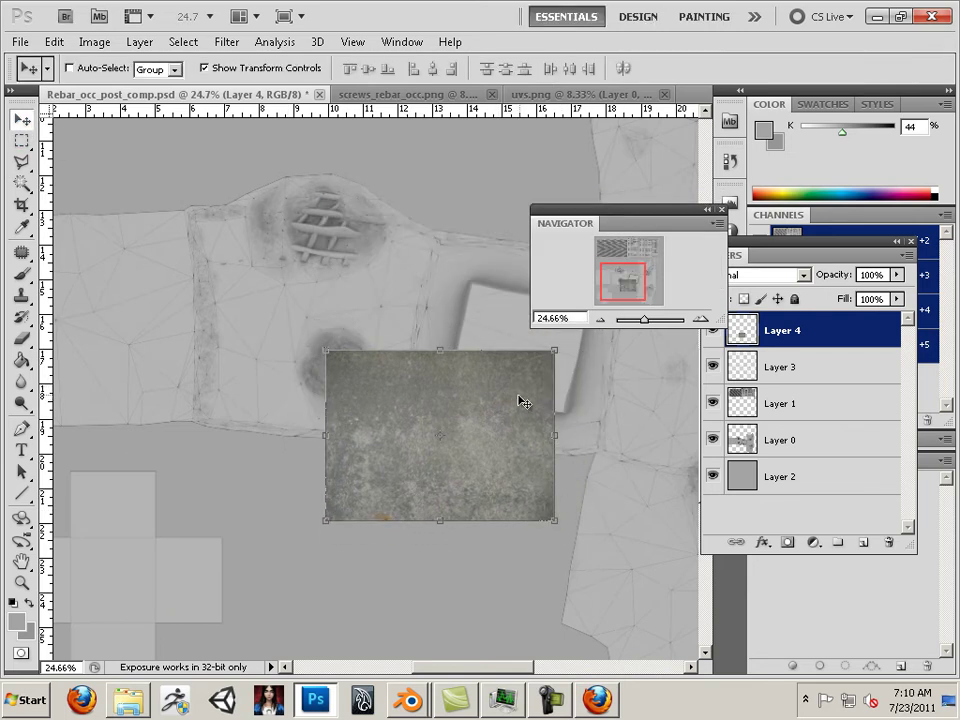
Move the cement texture onto the block's UV island, over the seam beside the exposed rebar hole
drag(510, 401, 347, 293)
drag(615, 259, 581, 279)
mouse_move(317, 366)
mouse_down()
mouse_move(176, 326)
mouse_move(160, 410)
mouse_move(88, 327)
mouse_move(331, 349)
mouse_up()
drag(643, 320, 643, 321)
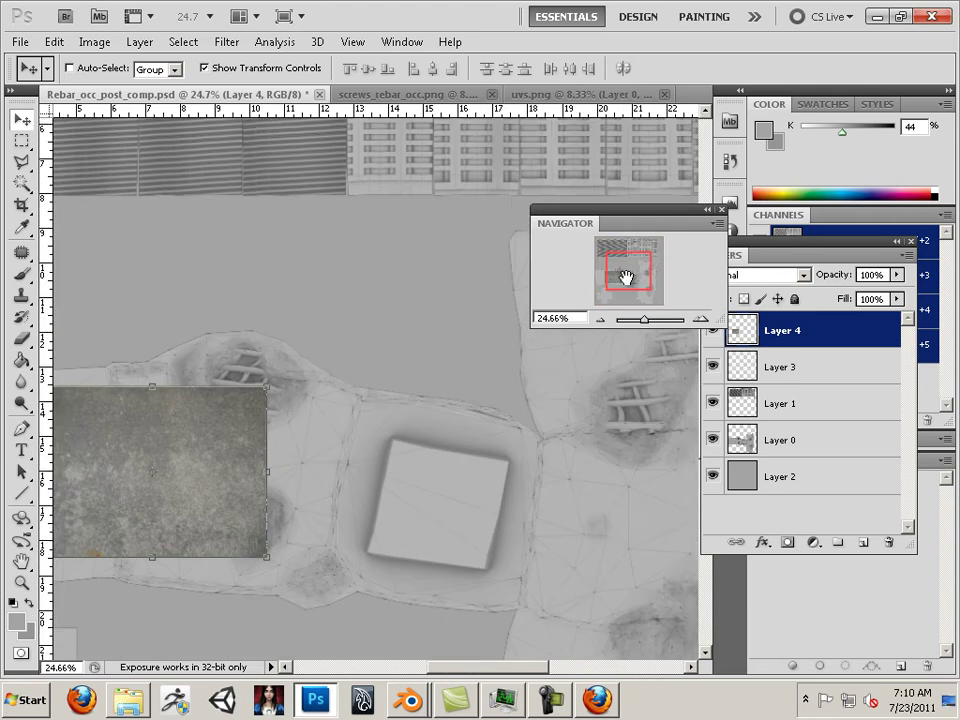
drag(624, 270, 614, 282)
Erase the hard rectangular edges of the cement texture with a ragged eraser brush, reducing its size to 125
click(21, 337)
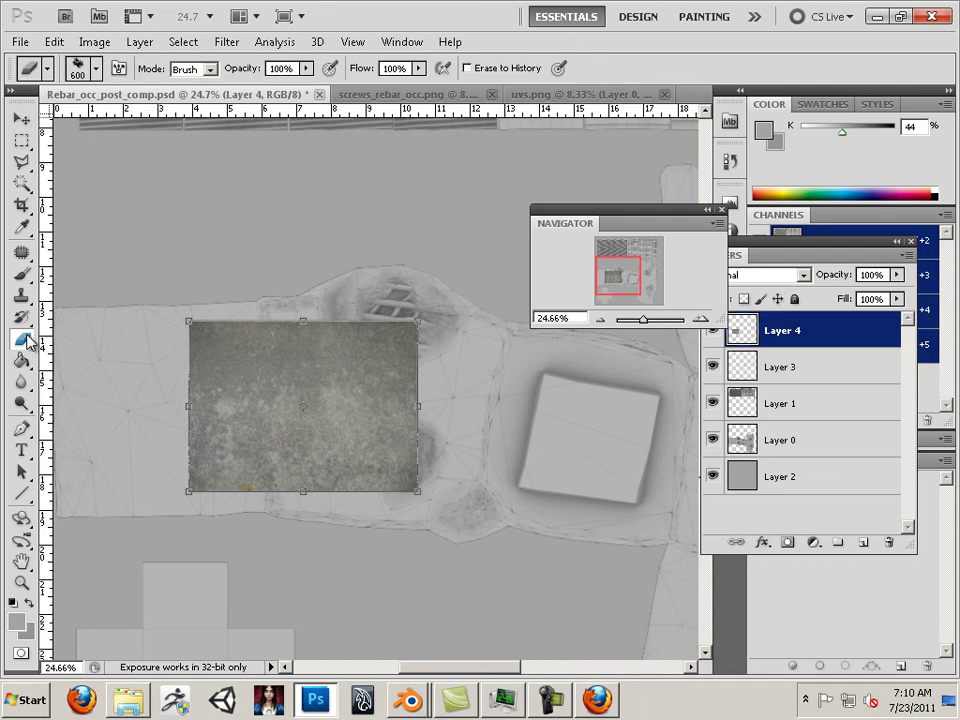
key(bracketleft)
key(bracketleft)
key(bracketleft)
key(bracketleft)
key(bracketleft)
key(bracketleft)
key(bracketleft)
key(bracketleft)
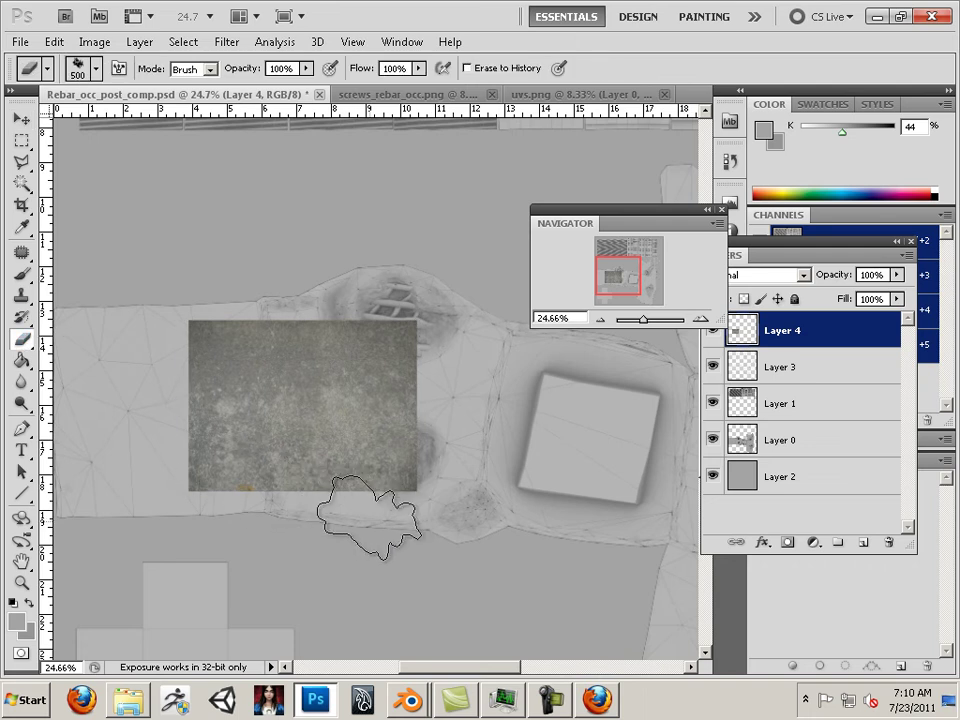
mouse_move(380, 510)
mouse_down()
mouse_move(426, 422)
mouse_move(414, 344)
mouse_move(381, 315)
mouse_move(424, 334)
mouse_move(383, 310)
mouse_move(374, 327)
mouse_move(277, 312)
mouse_move(218, 317)
mouse_move(182, 334)
mouse_move(175, 445)
mouse_move(189, 503)
mouse_move(341, 509)
mouse_move(400, 491)
mouse_move(302, 497)
mouse_move(192, 475)
mouse_move(175, 421)
mouse_move(183, 344)
mouse_move(202, 316)
mouse_up()
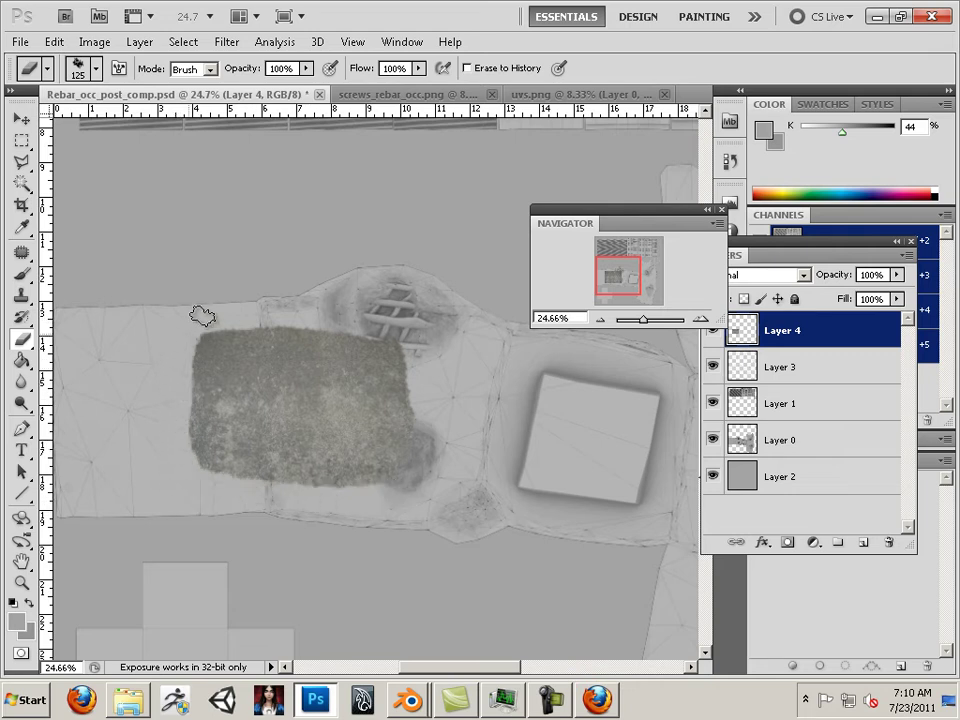
Enlarge the eraser brush to 500 and round off the cement patch's left side and upper-left corner
key(bracketright)
key(bracketright)
key(bracketright)
key(bracketright)
key(bracketright)
key(bracketright)
key(bracketright)
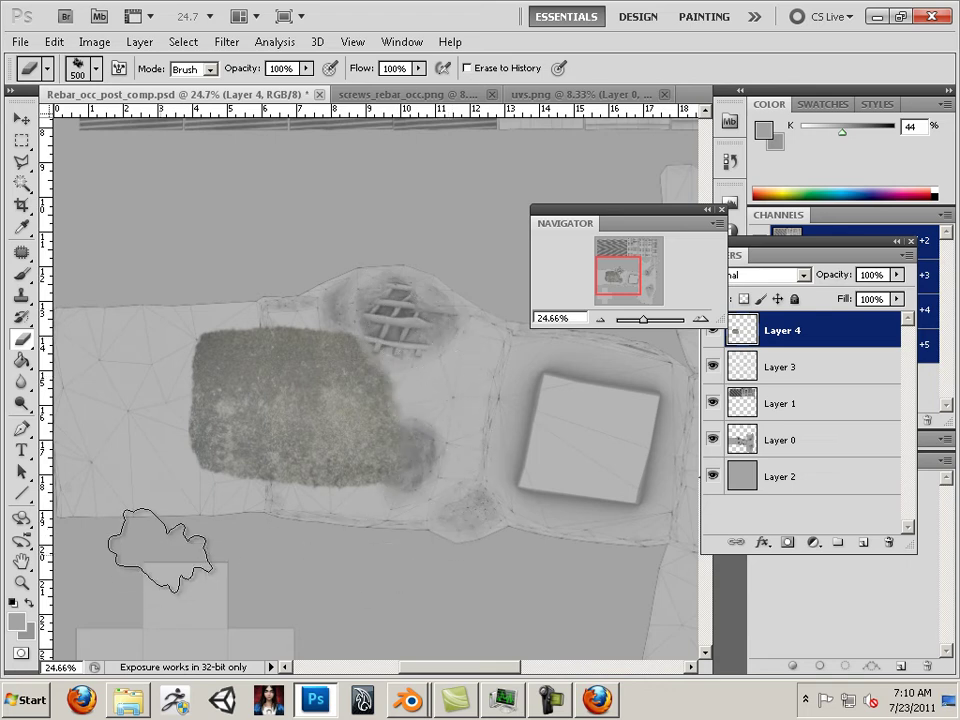
mouse_move(160, 550)
mouse_down()
mouse_move(148, 485)
mouse_move(154, 421)
mouse_move(168, 339)
mouse_move(200, 291)
mouse_up()
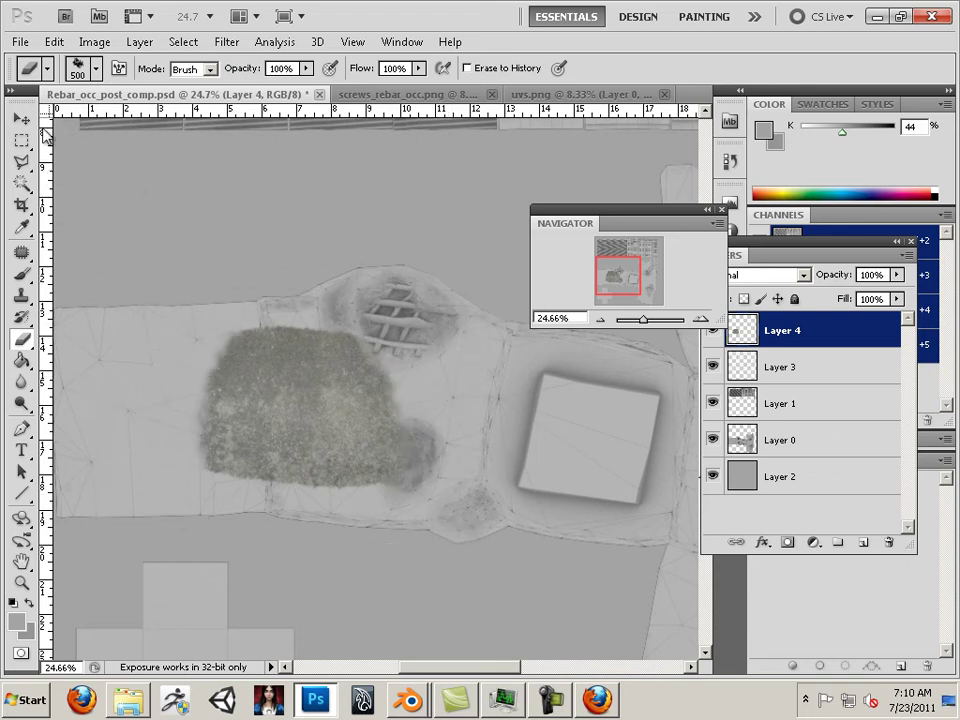
Move the erased cement patch up and left, clear of the rebar hole and over the island's upper-left edge
key(v)
drag(286, 387, 201, 336)
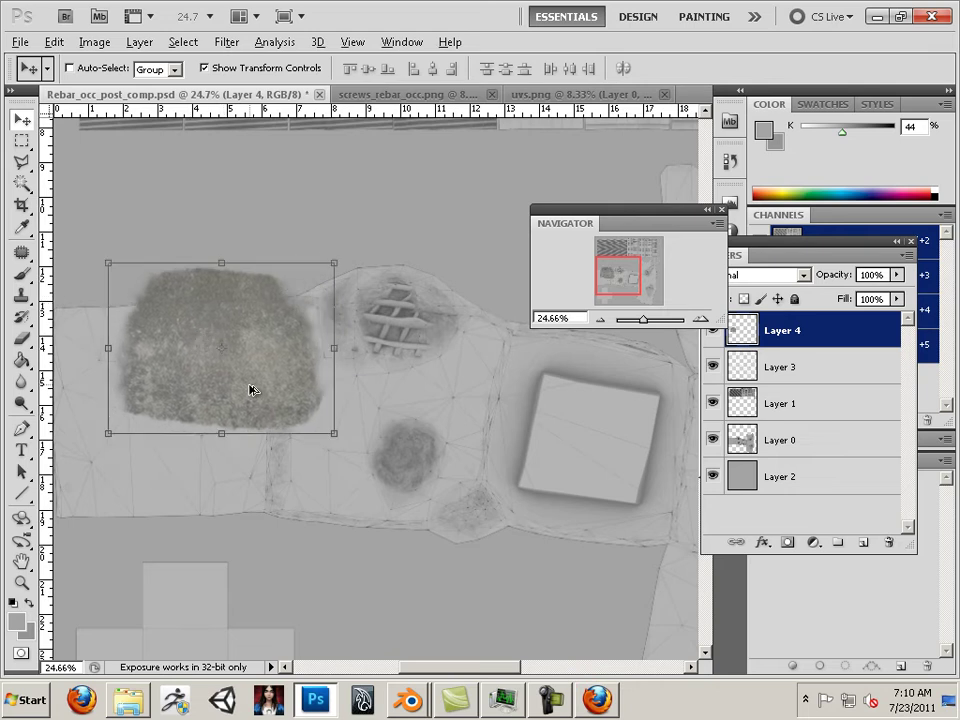
Move the cement patch to the UV island's left edge and duplicate it repeatedly to cover the island's left half
drag(626, 295, 575, 299)
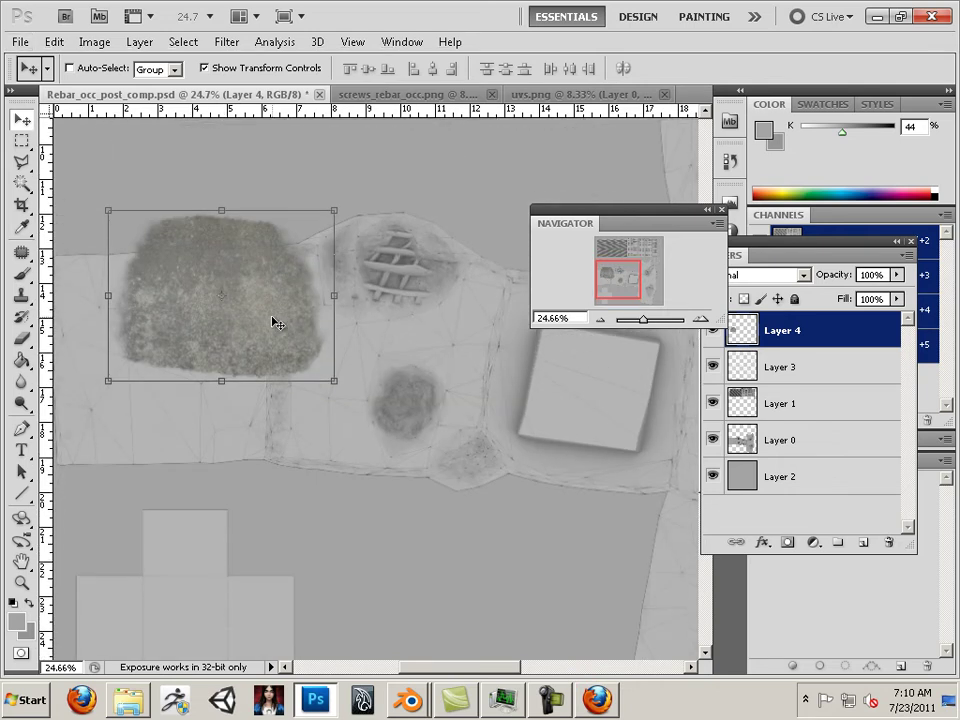
drag(276, 323, 185, 332)
drag(645, 327, 642, 321)
drag(189, 435, 306, 508)
alt+click(253, 499)
alt+click(243, 452)
alt+click(295, 412)
alt+click(311, 452)
alt+click(306, 508)
Rotate the newest cement copy by -54.56° and apply the transformation
click(370, 418)
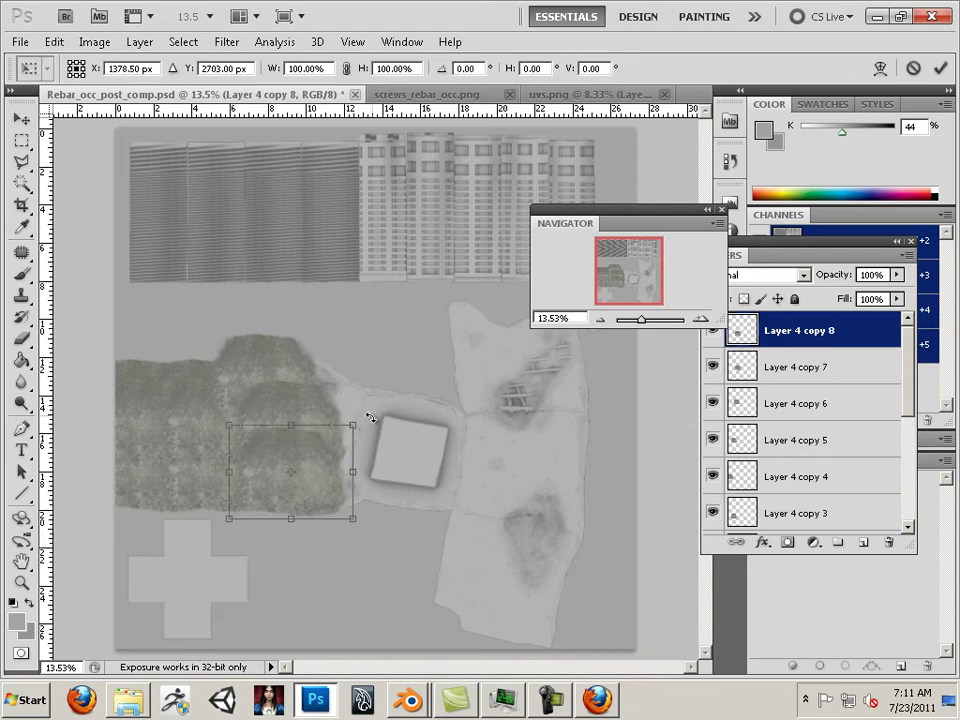
drag(370, 418, 304, 430)
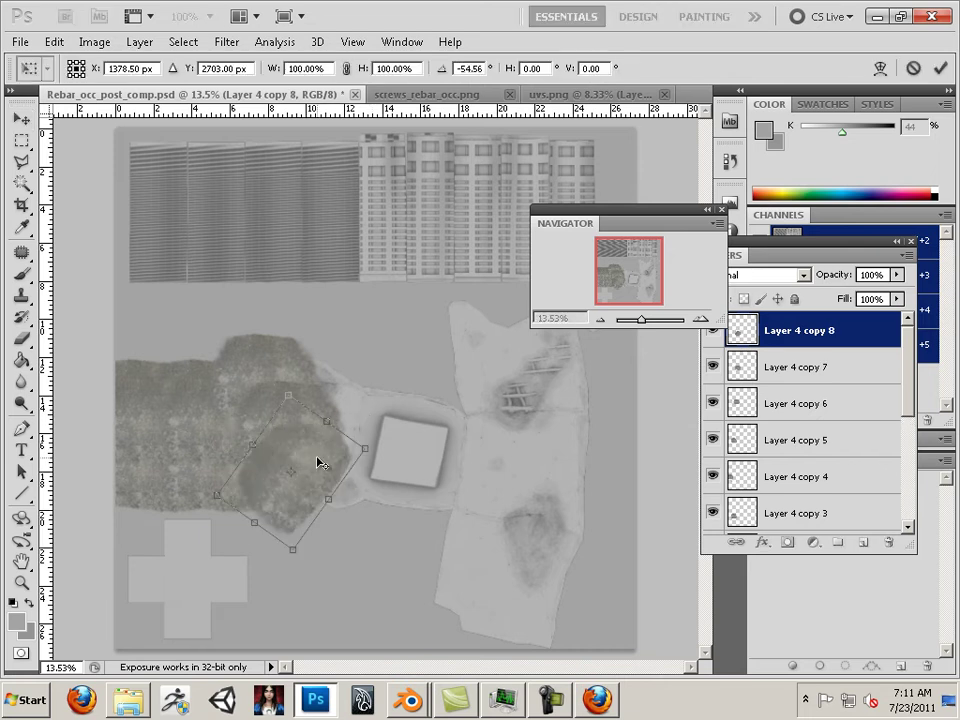
click(21, 121)
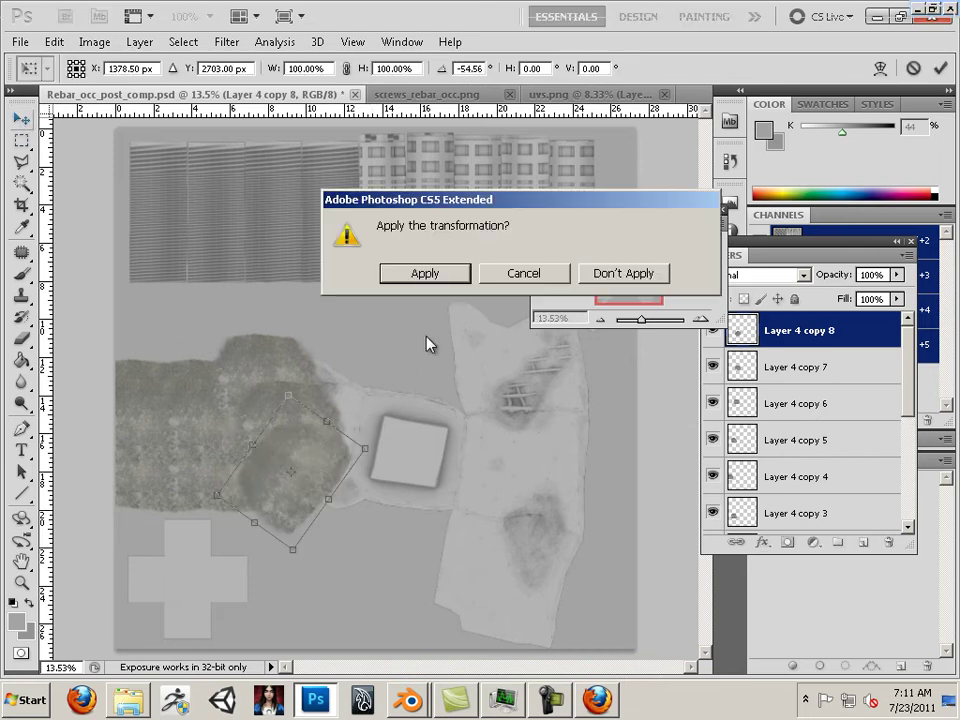
click(425, 273)
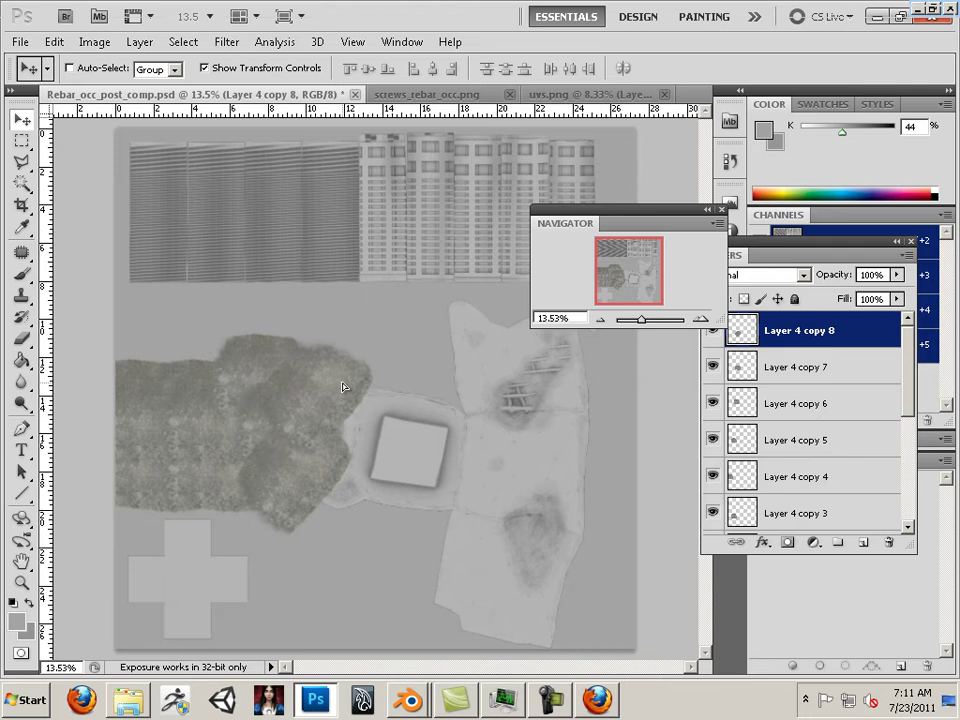
Duplicate the rotated cement patch and spread the copies across the middle of the island, over the square recess
key(ctrl+j)
drag(336, 407, 418, 443)
key(ctrl+j)
key(ctrl+j)
key(ctrl+j)
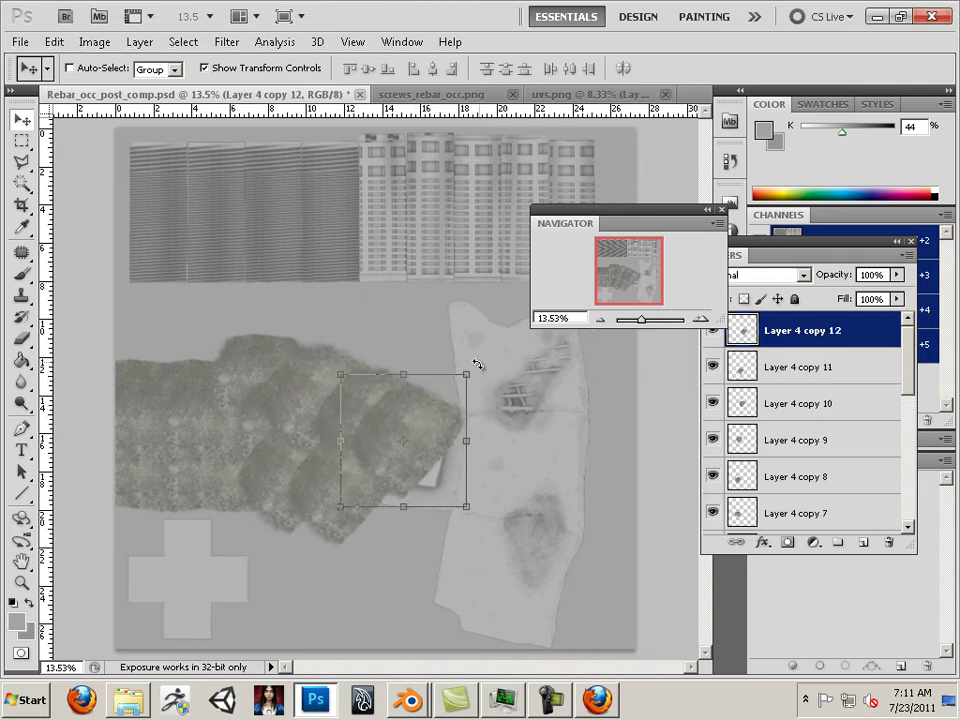
Rotate the topmost cement copy by 60.52° over the square recess and apply the transformation
drag(478, 366, 489, 465)
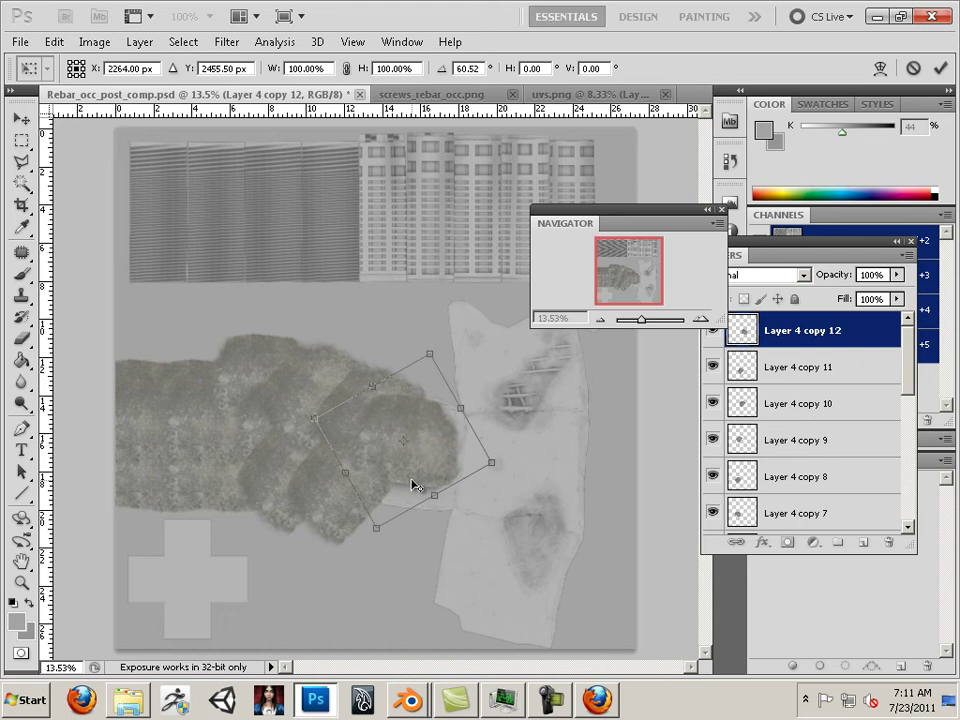
drag(403, 440, 452, 445)
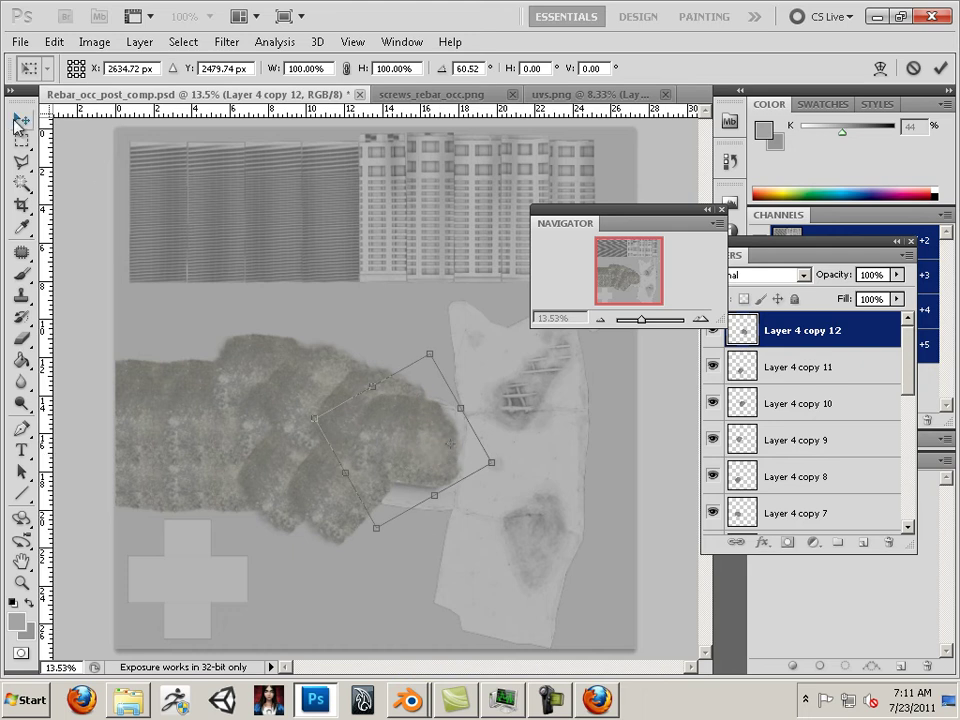
click(20, 120)
click(452, 281)
Duplicate the cement patch repeatedly to cover the upper and middle parts of the tall section beyond the square recess
drag(456, 467, 510, 375)
key(ctrl+j)
key(ctrl+j)
key(ctrl+j)
drag(571, 352, 463, 527)
key(ctrl+j)
key(ctrl+j)
key(ctrl+j)
key(ctrl+j)
key(ctrl+j)
key(ctrl+j)
key(ctrl+j)
Rotate the newest cement copy by -56.59° and place further copies over the tall section's lower end
drag(538, 482, 244, 317)
click(29, 134)
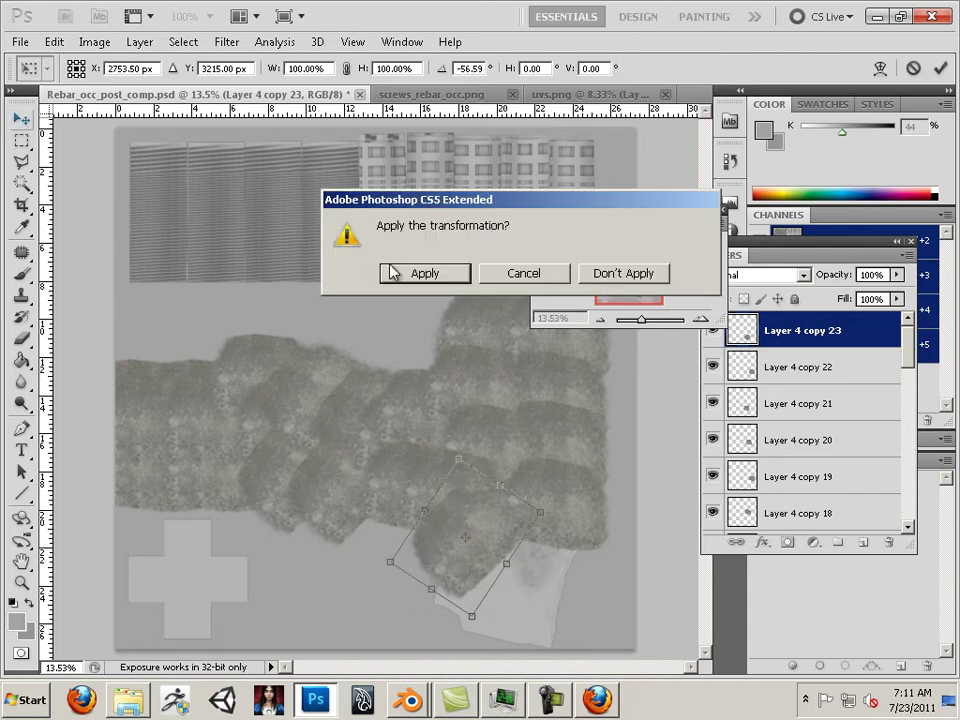
click(425, 275)
drag(497, 536, 551, 636)
key(ctrl+j)
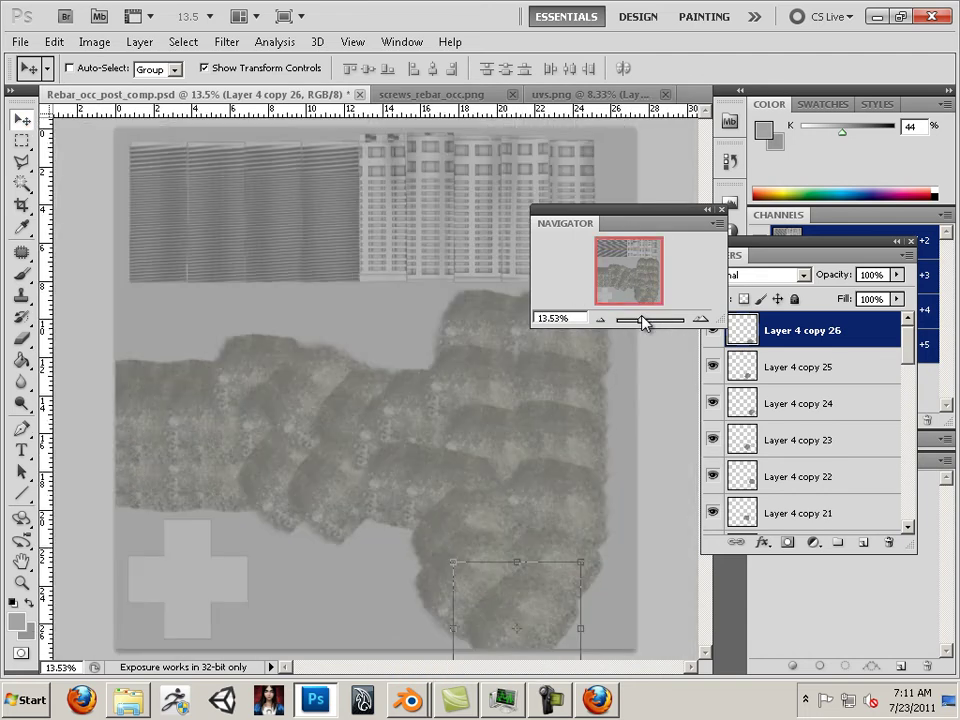
click(787, 332)
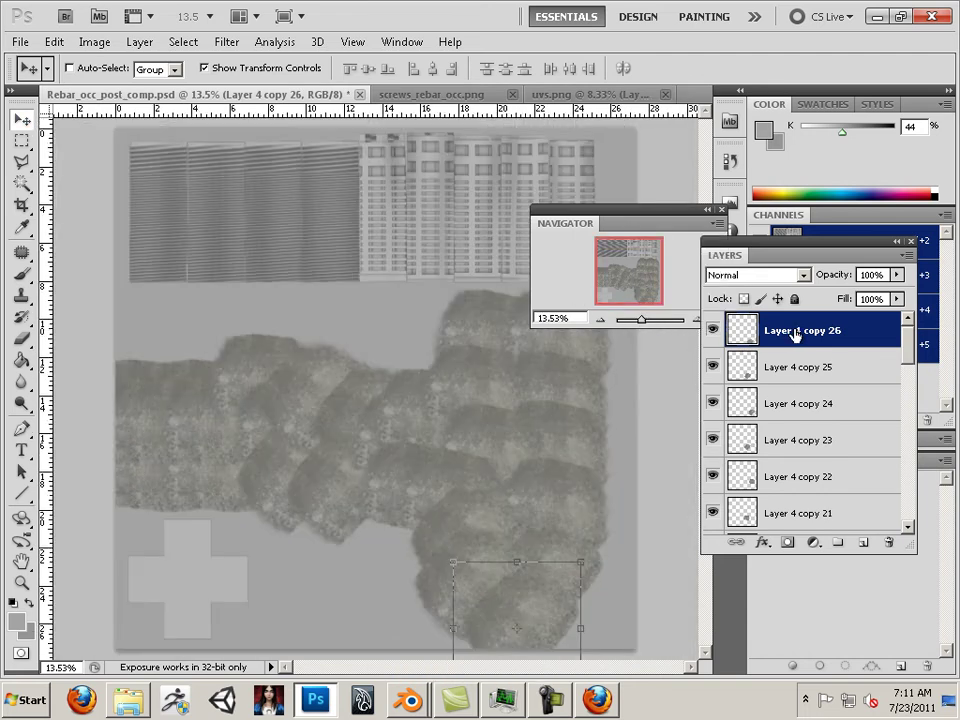
key(e)
key(shift+e)
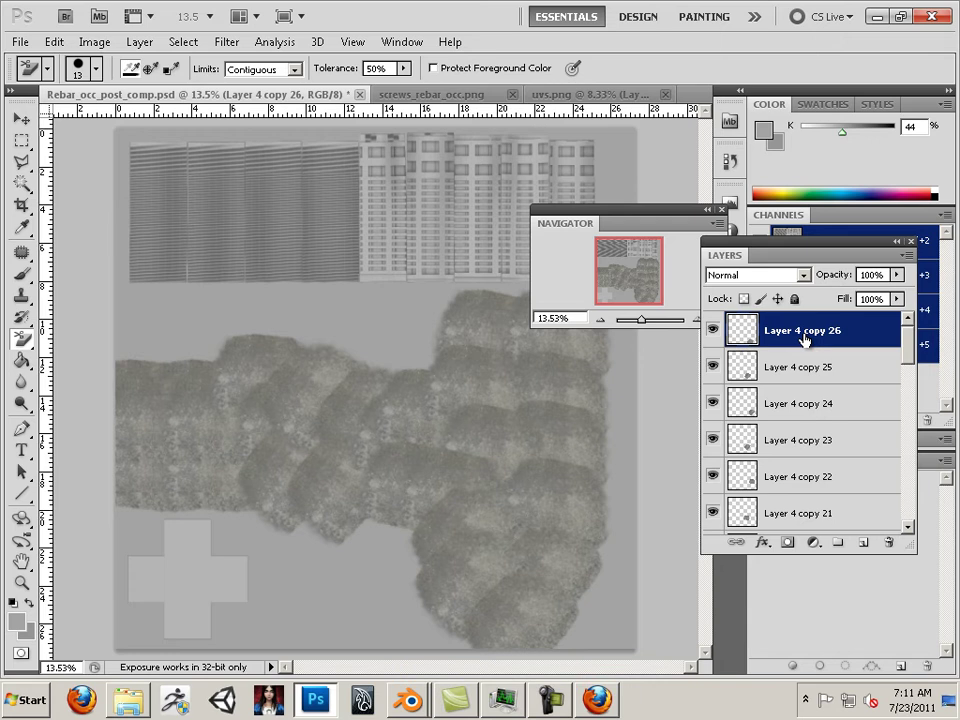
key(shift+e)
key(shift+e)
key(shift+e)
key(shift+e)
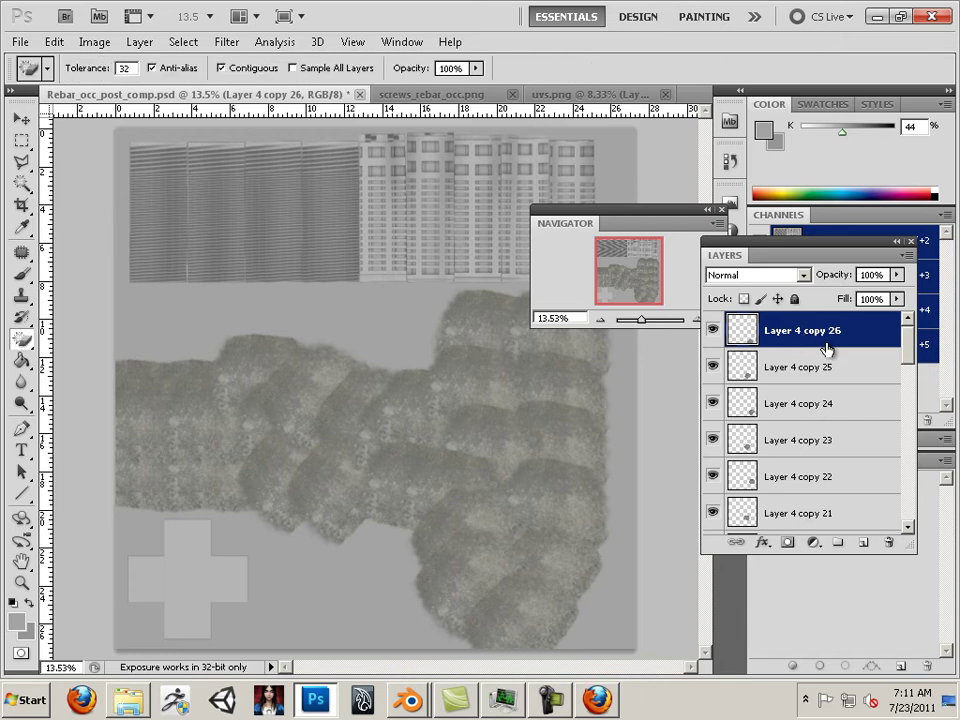
Merge the cement patch copies down one after another into Layer 4
key(Delete)
key(Delete)
key(Delete)
key(Delete)
key(Delete)
key(Delete)
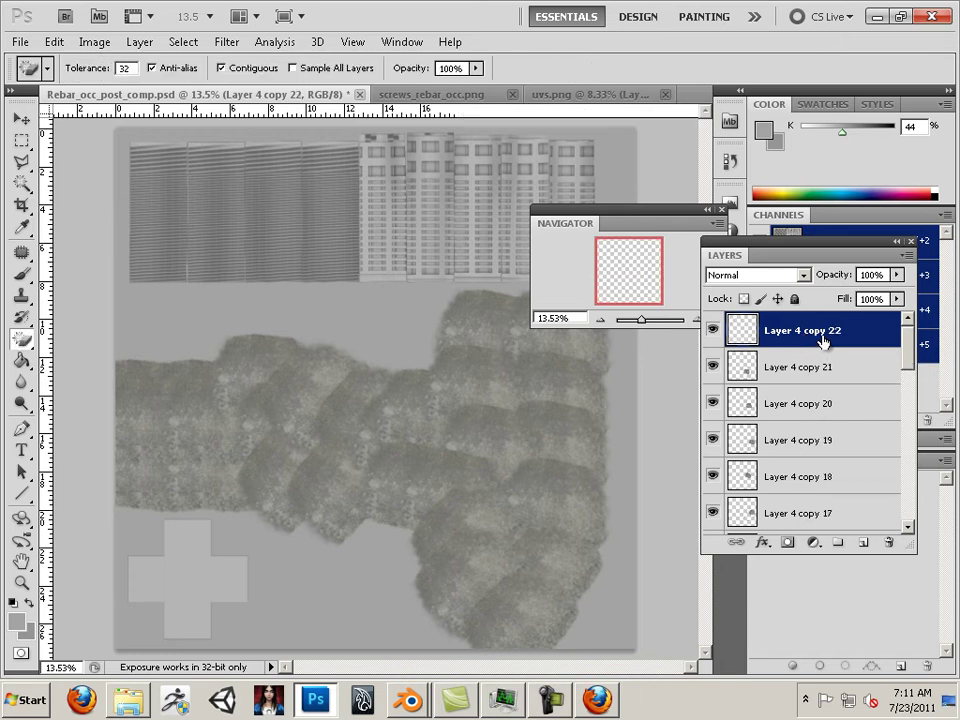
key(Delete)
key(Delete)
key(Delete)
key(Delete)
key(Delete)
key(Delete)
key(Delete)
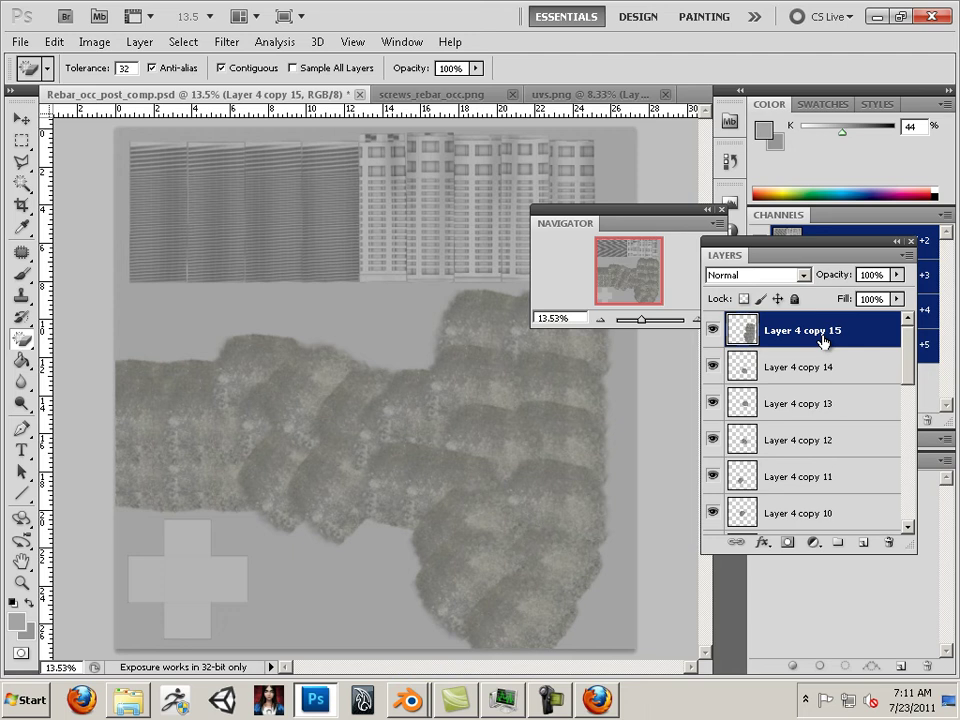
key(Delete)
key(Delete)
key(Delete)
key(Delete)
key(Delete)
key(Delete)
key(Delete)
key(Delete)
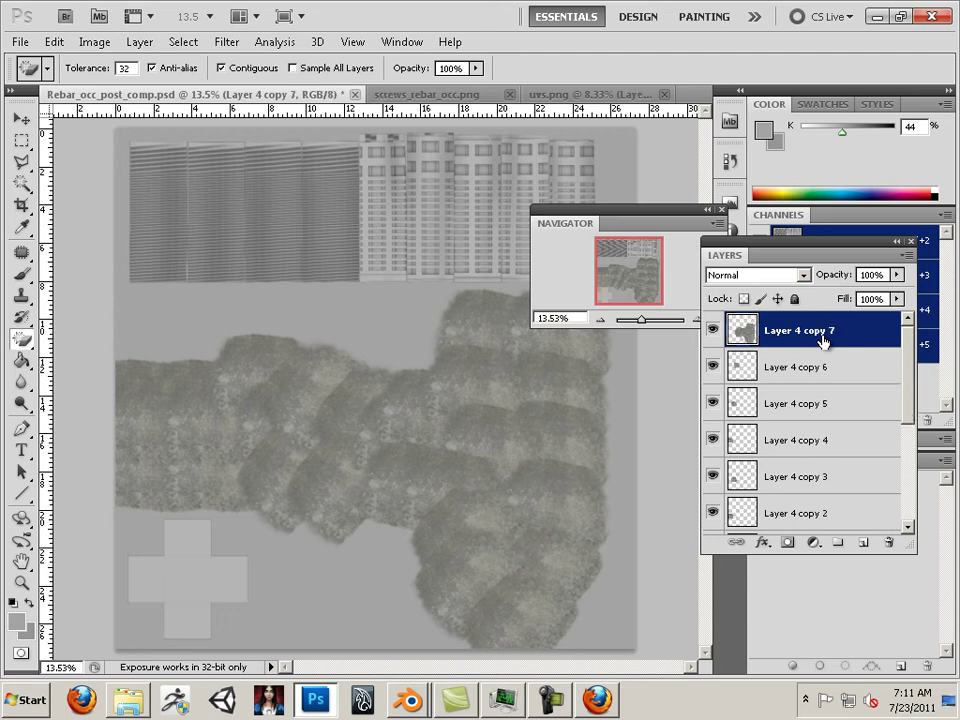
key(Delete)
key(Delete)
key(Delete)
key(Delete)
key(Delete)
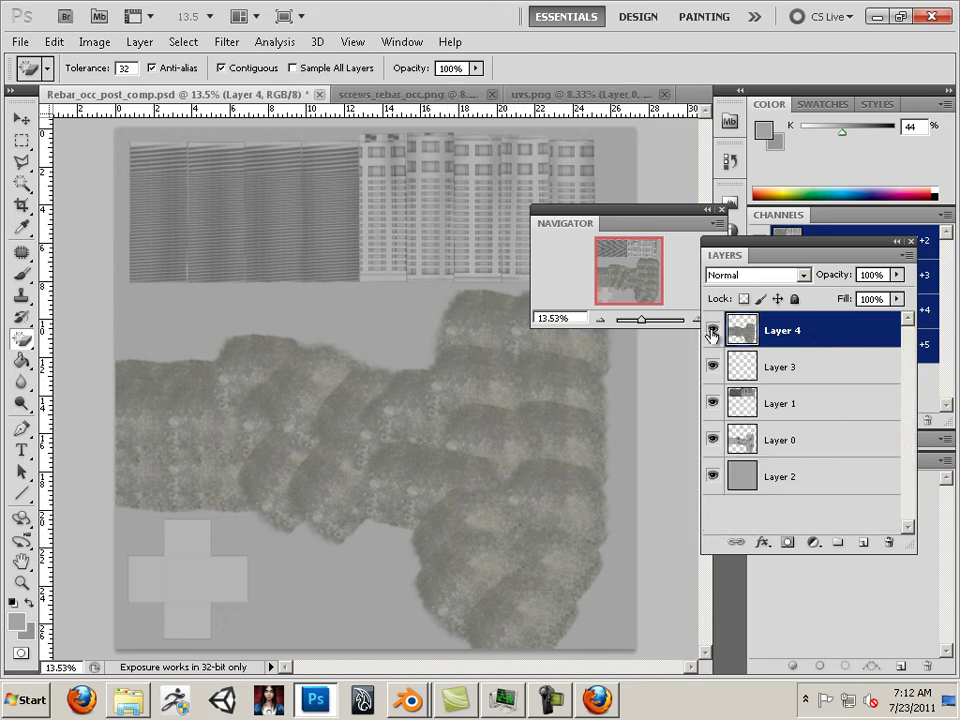
Toggle the merged cement layer's visibility to compare its coverage with the occlusion map underneath
click(712, 331)
click(712, 331)
click(712, 331)
click(712, 331)
click(712, 331)
click(712, 331)
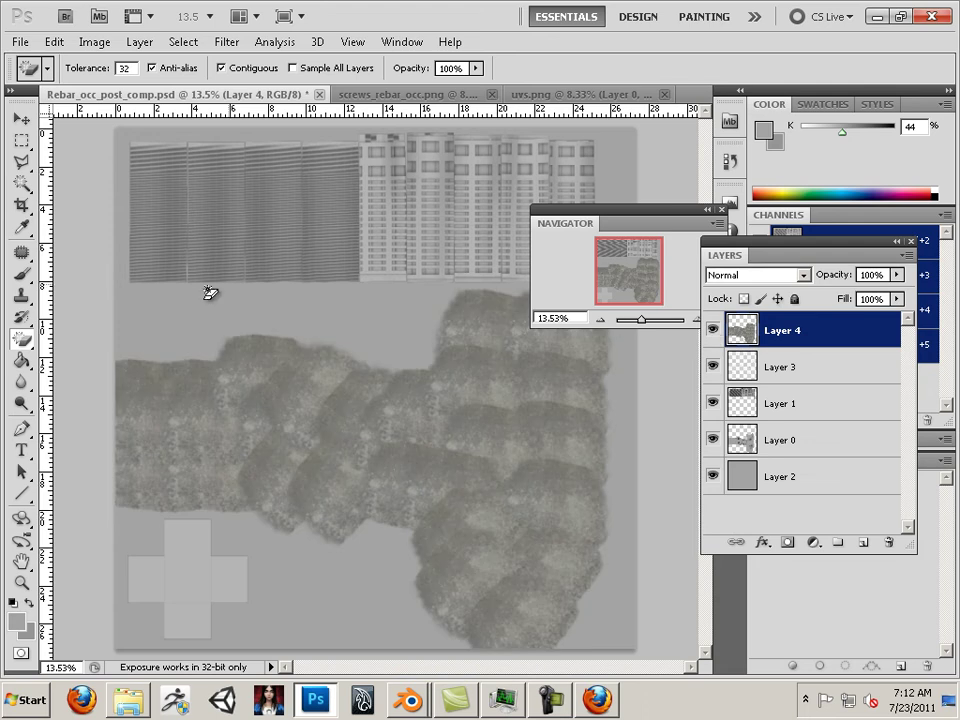
Use the Patch tool to replace two seam areas near the island's centre with cleaner cement from elsewhere on Layer 4
click(21, 252)
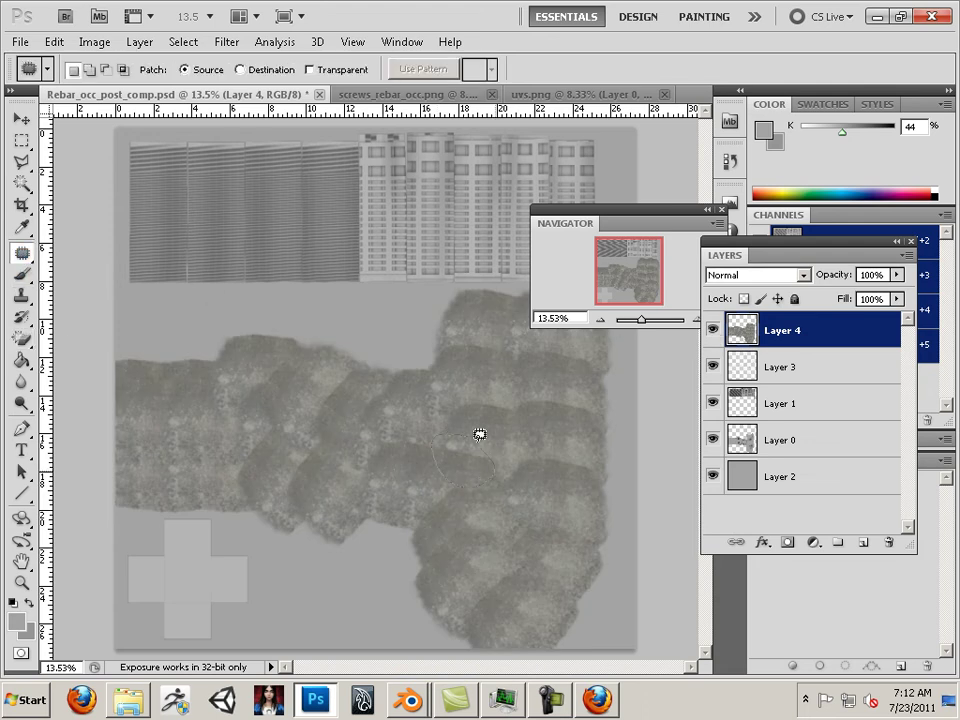
mouse_move(479, 434)
mouse_down()
mouse_move(444, 450)
mouse_move(512, 411)
mouse_move(487, 381)
mouse_up()
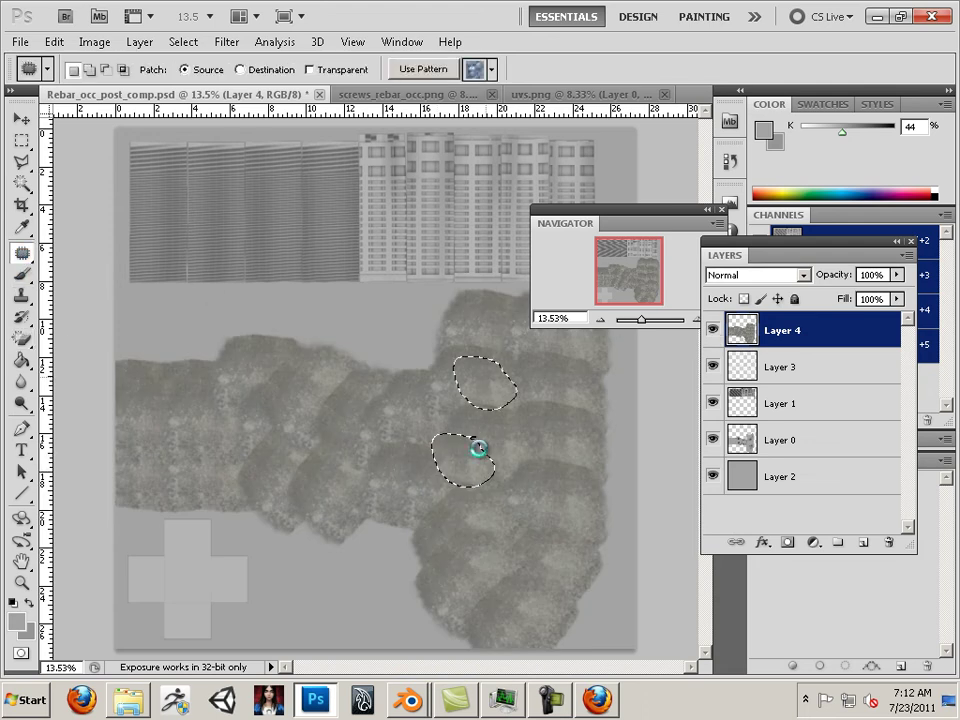
key(ctrl+d)
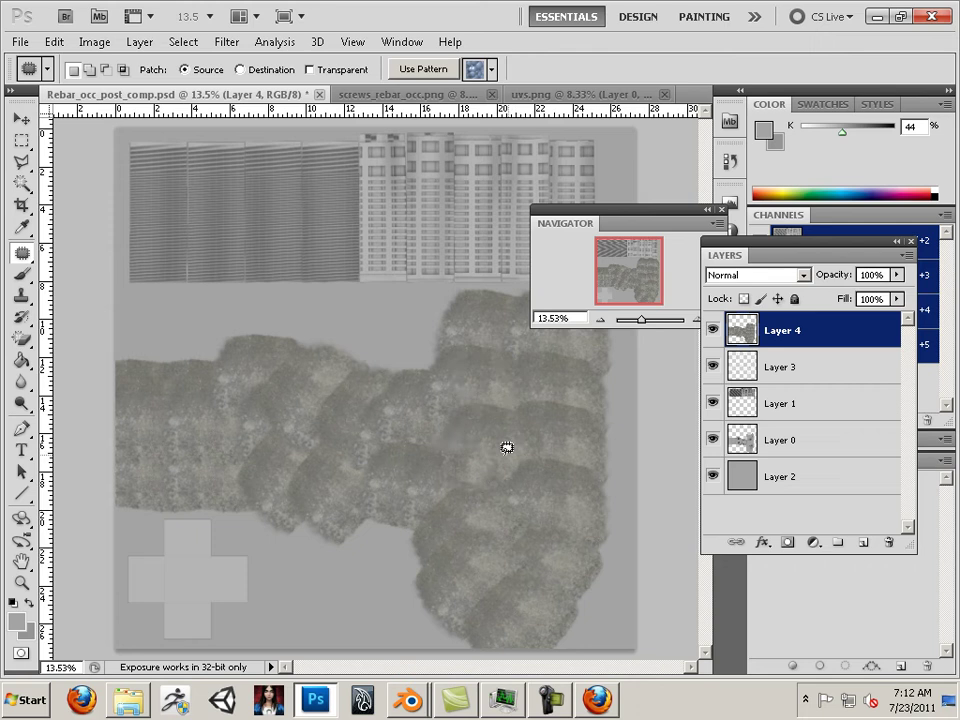
drag(428, 428, 426, 432)
mouse_move(412, 455)
mouse_down()
mouse_move(324, 429)
mouse_move(205, 465)
mouse_up()
key(ctrl+d)
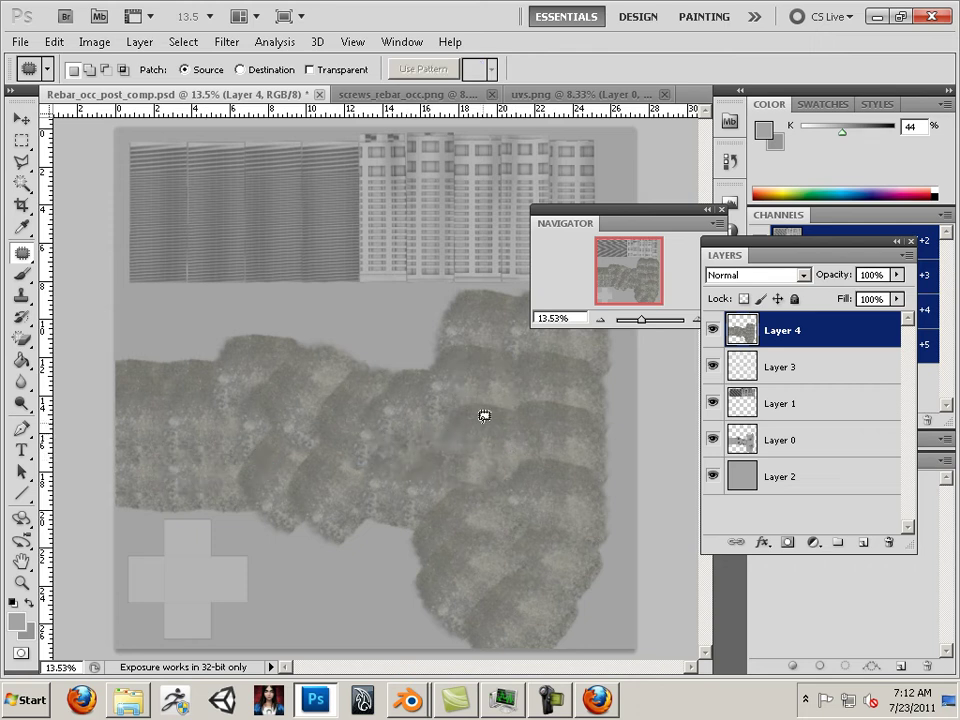
Patch three more visible seams on the cement layer, sampling cement from the island's left part, and clear the selections
mouse_move(440, 420)
mouse_down()
mouse_move(478, 401)
mouse_move(442, 418)
mouse_up()
mouse_move(470, 422)
mouse_down()
mouse_move(266, 454)
mouse_move(211, 454)
mouse_move(279, 477)
mouse_move(234, 456)
mouse_up()
key(ctrl+d)
mouse_move(206, 450)
mouse_down()
mouse_move(185, 440)
mouse_move(199, 472)
mouse_up()
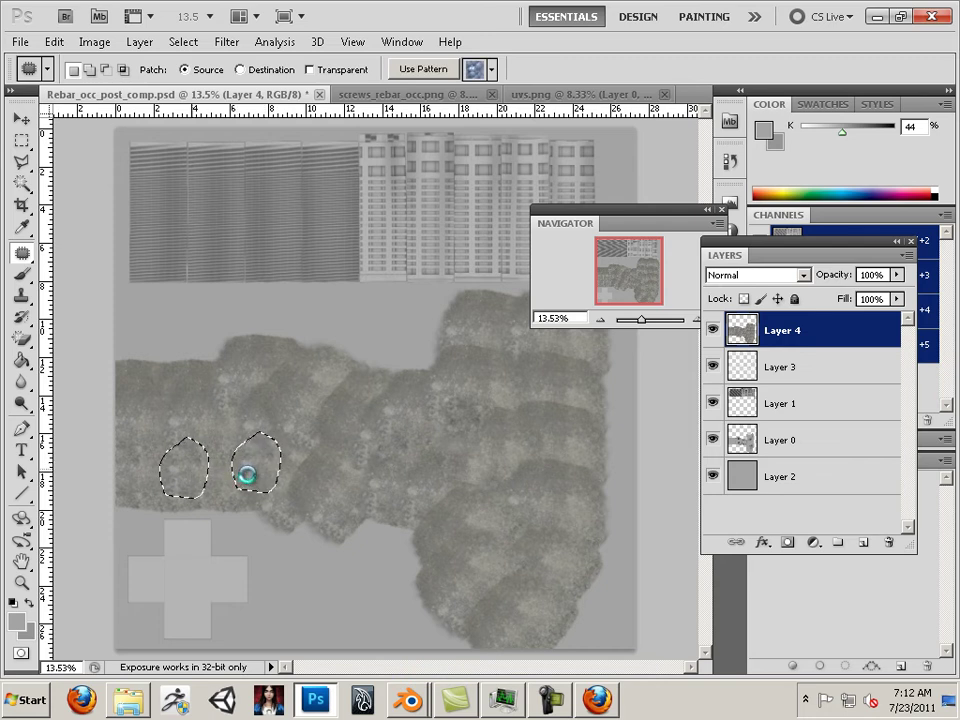
key(ctrl+d)
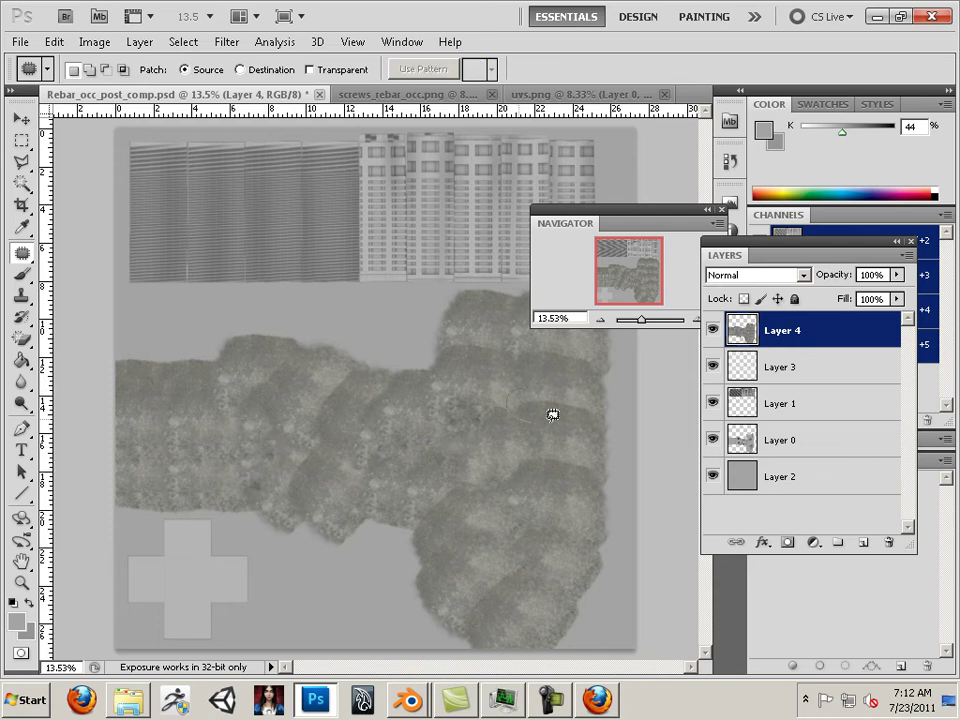
drag(553, 414, 550, 410)
mouse_move(186, 444)
mouse_down()
mouse_move(165, 456)
mouse_move(185, 458)
mouse_up()
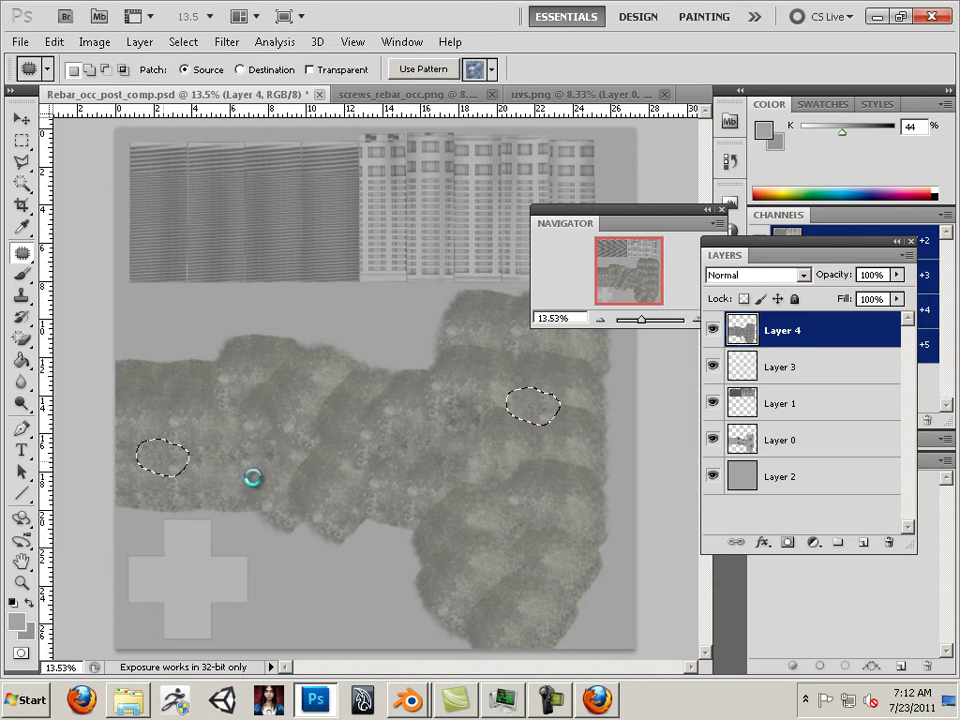
key(ctrl+d)
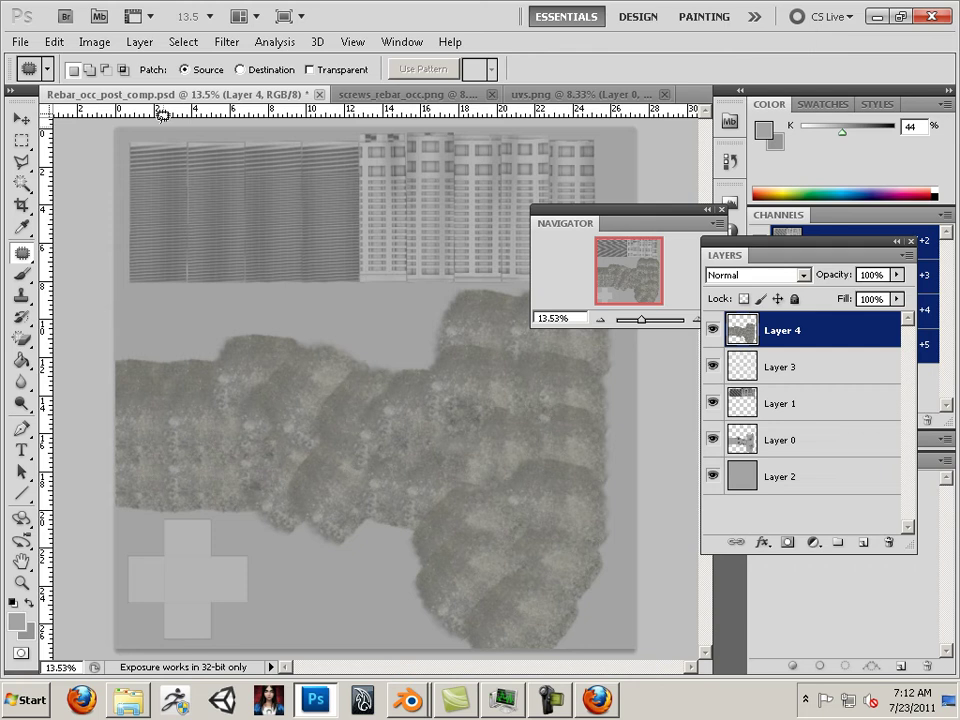
Paste the full cement image as a new layer and move it to cover the area below the screw and rebar textures
click(55, 42)
click(64, 186)
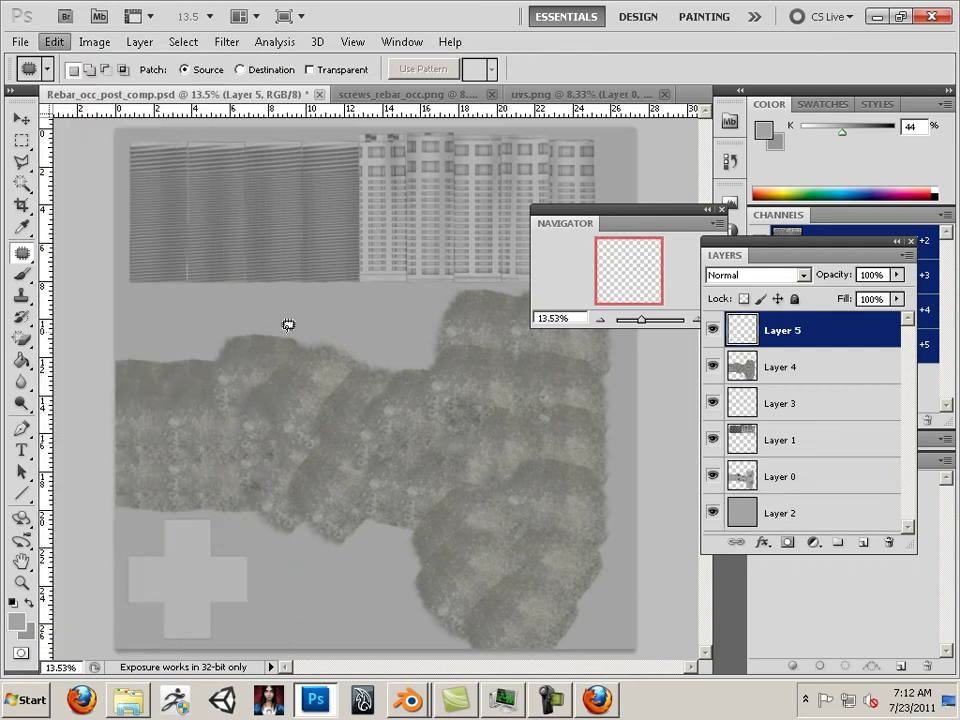
click(21, 121)
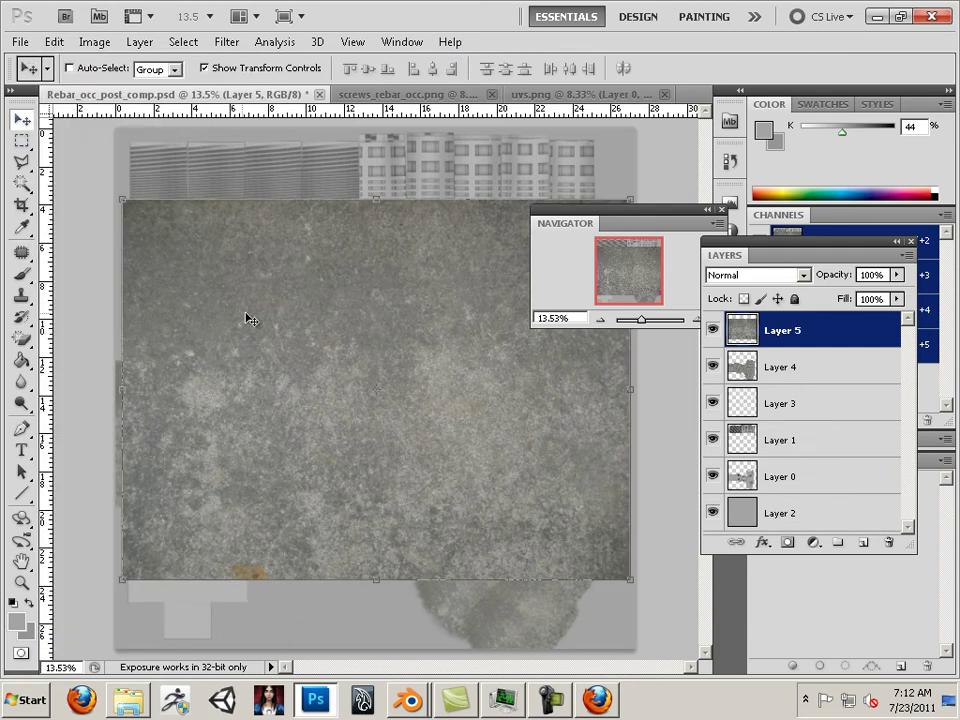
drag(251, 317, 240, 404)
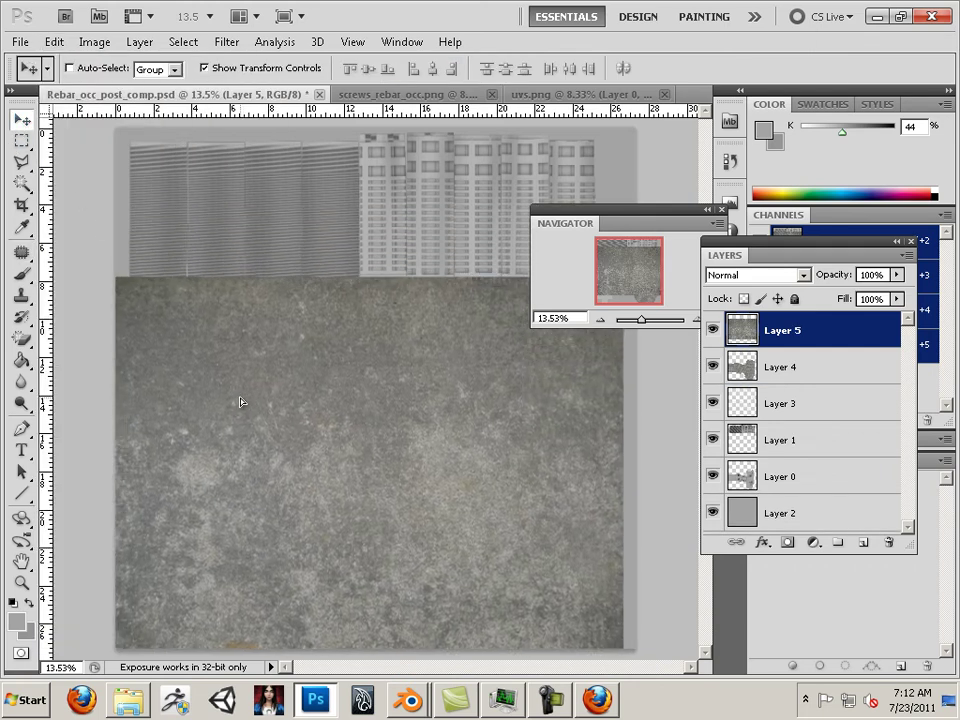
Try blend modes on Layer 5, from Hard Light through Pin Light, Exclusion and Saturation to Luminosity, over the cement below
click(755, 275)
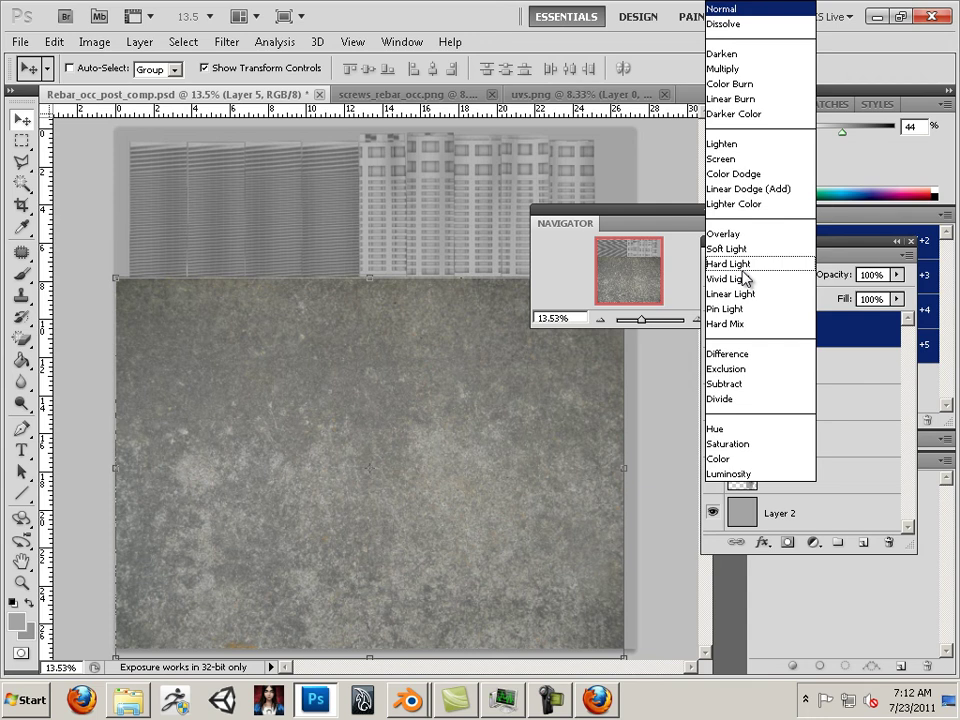
click(745, 266)
key(Down)
key(Down)
key(Down)
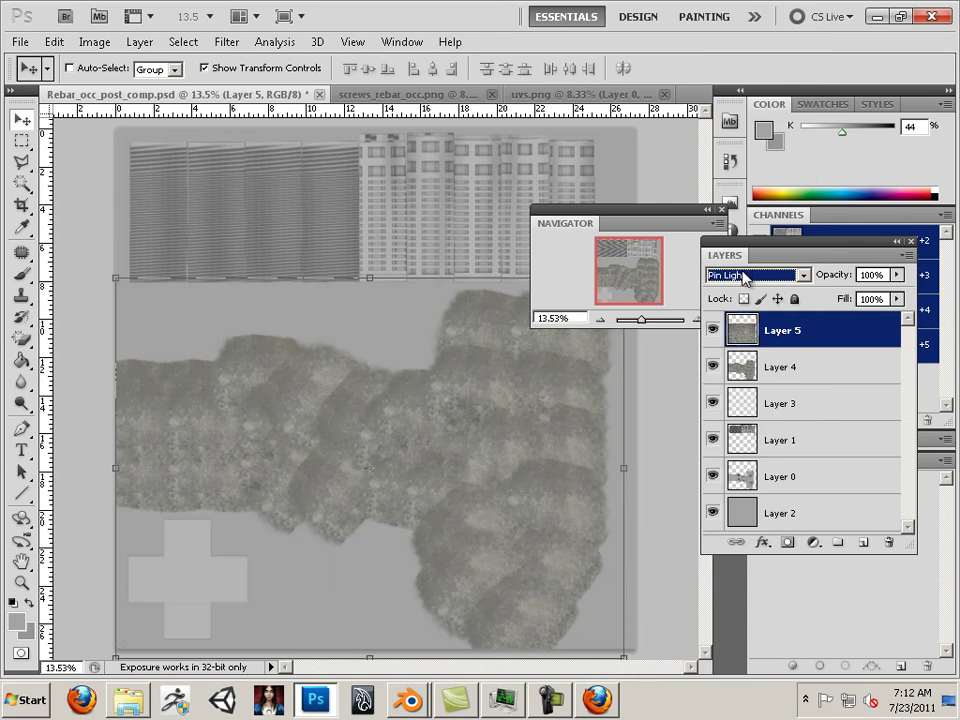
key(Down)
key(Down)
key(Down)
key(Down)
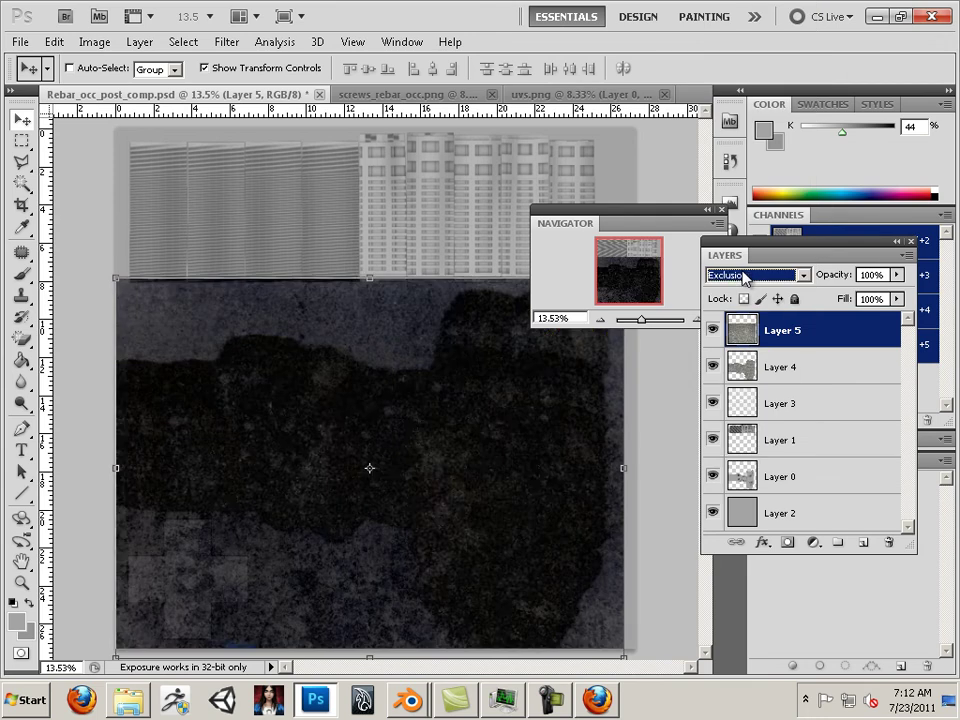
key(Down)
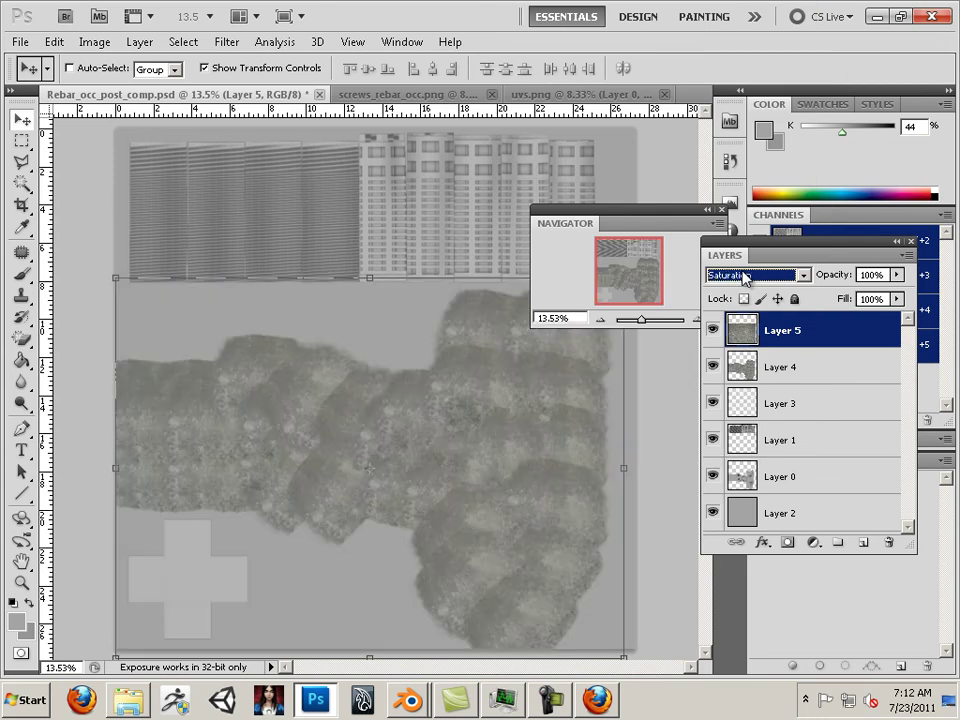
key(Down)
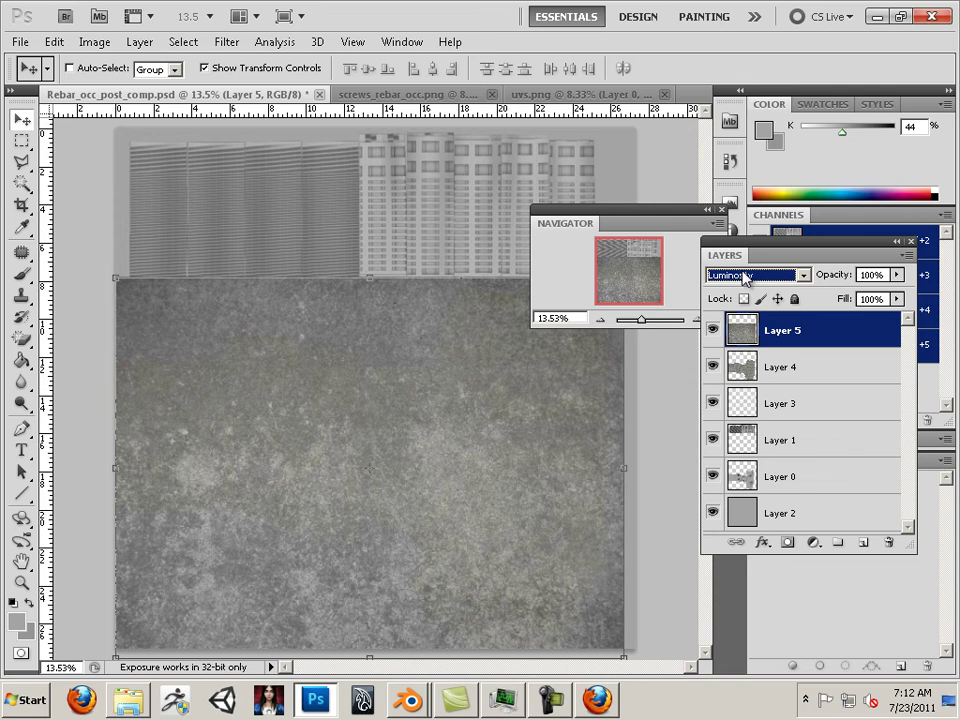
Compare Layer 5 in Subtract, Linear Light and Vivid Light, and return its blend mode to Normal
key(Up)
key(Up)
key(Up)
key(Up)
key(Up)
key(Up)
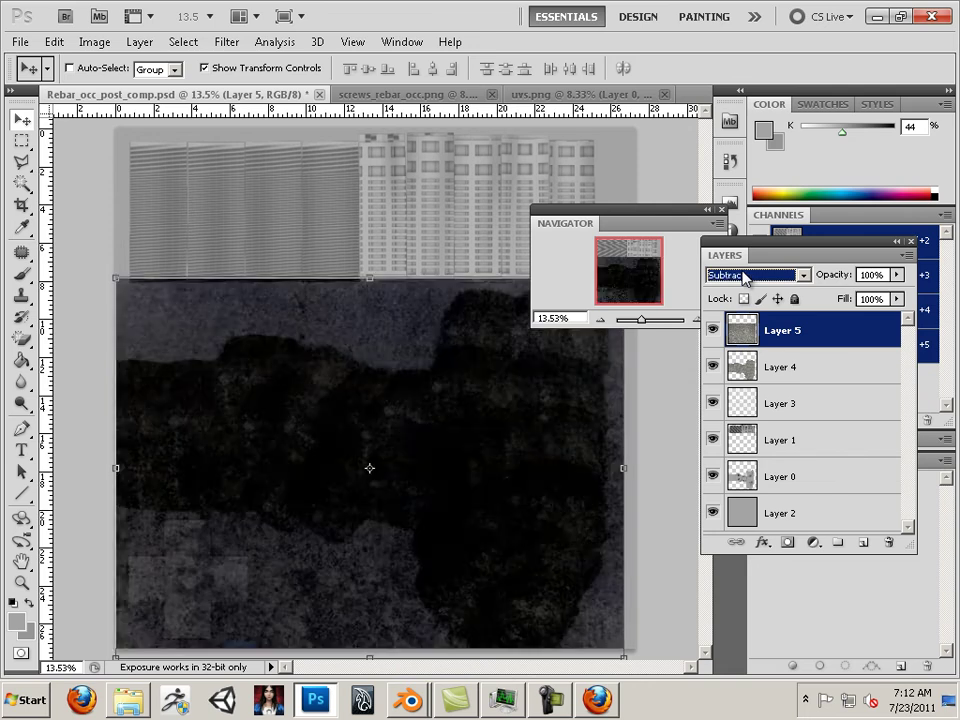
key(Up)
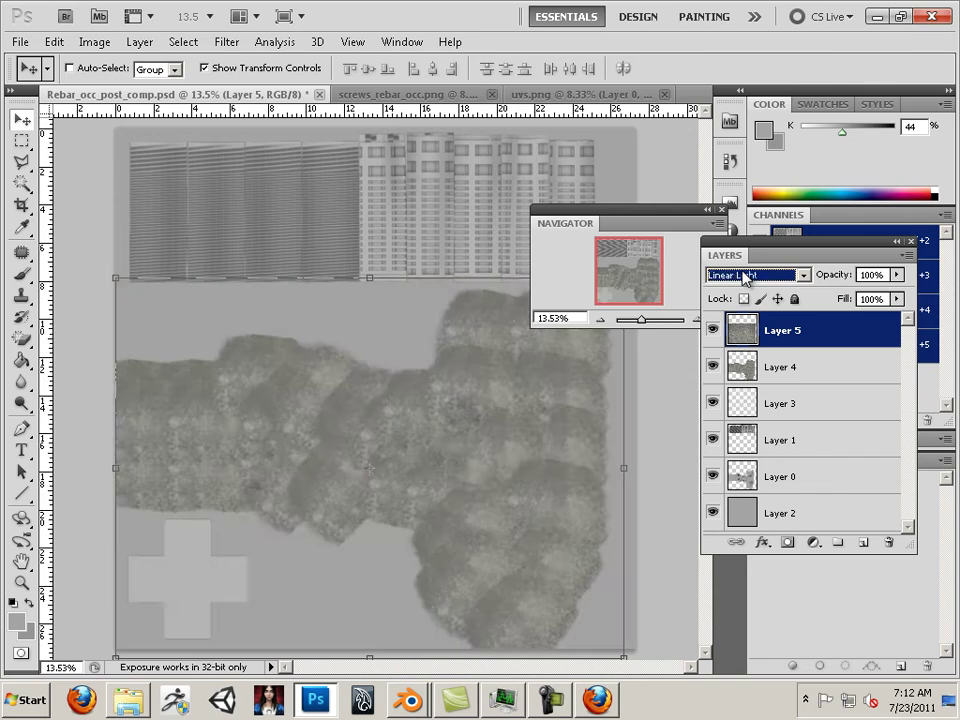
key(Up)
key(Down)
key(Up)
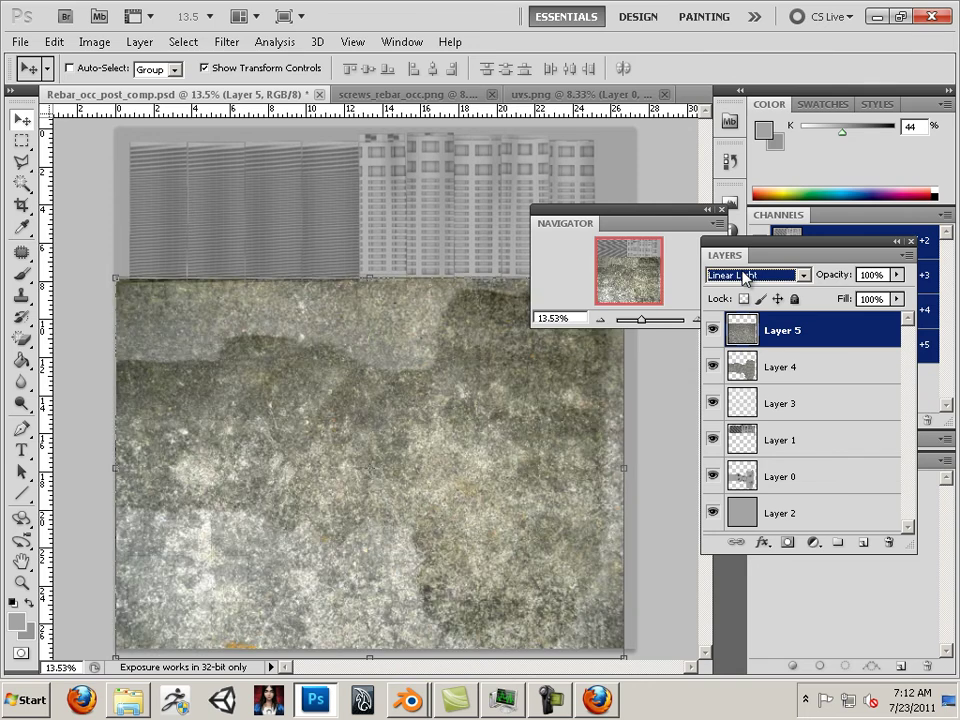
key(Up)
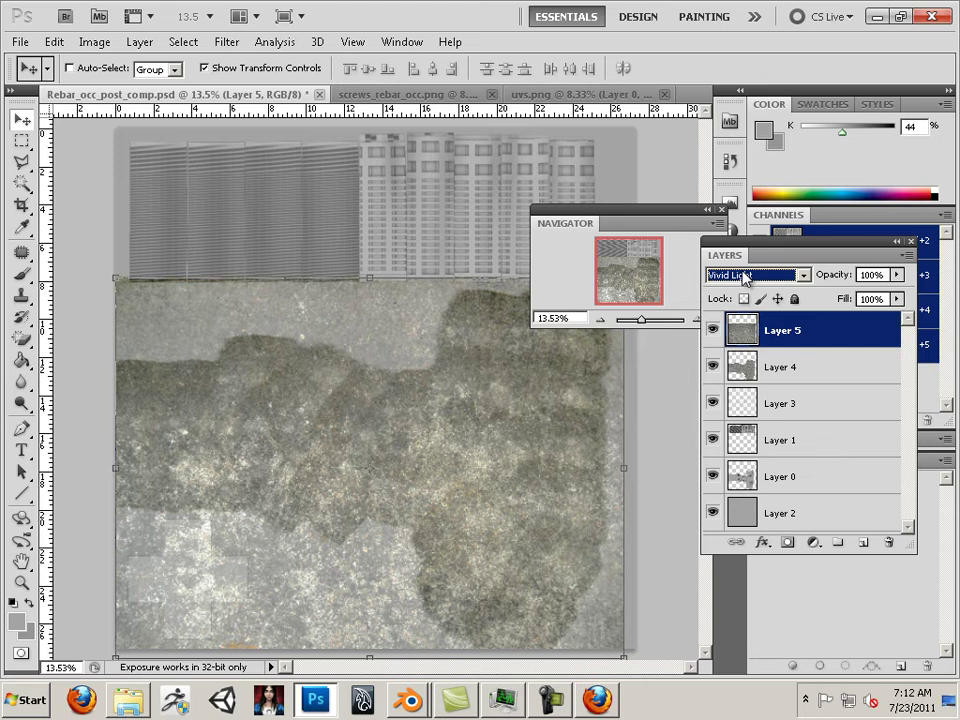
key(Up)
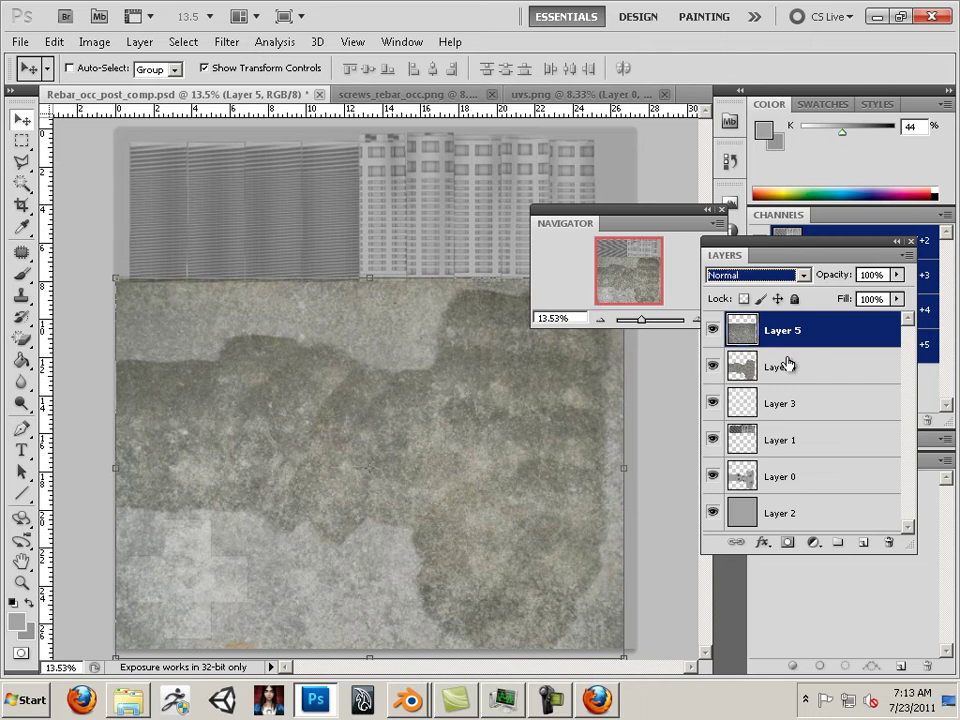
Merge Layer 5 down into Layer 4 and shift the merged cement slightly lower beneath the rebar and screw textures
key(ctrl+e)
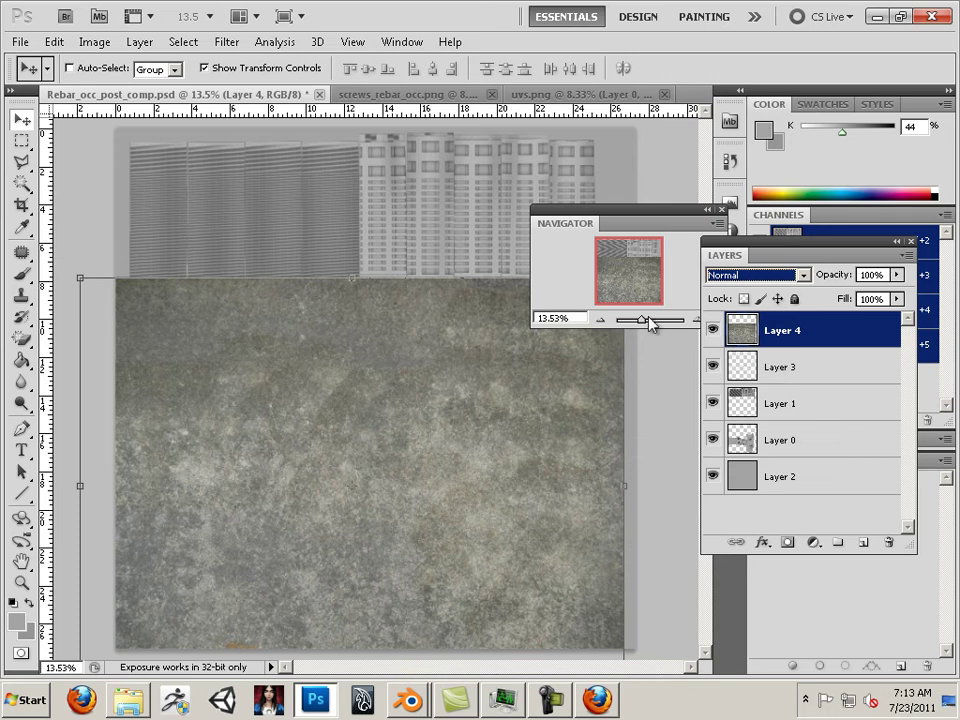
mouse_move(641, 320)
mouse_down()
mouse_move(628, 320)
mouse_move(640, 320)
mouse_up()
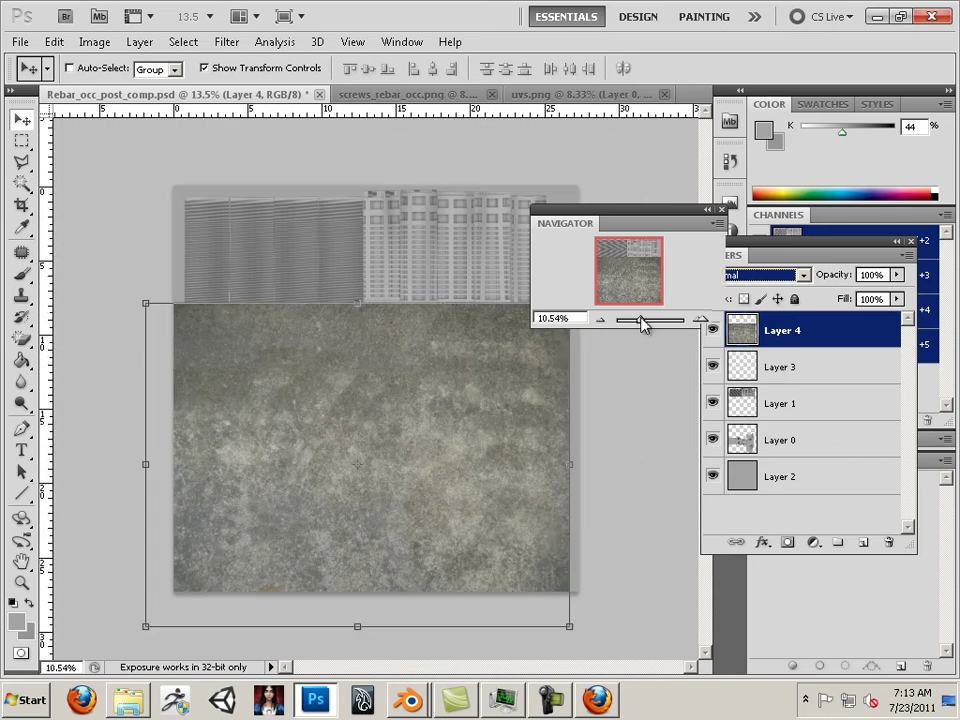
mouse_move(505, 422)
mouse_down()
mouse_move(521, 493)
mouse_move(497, 497)
mouse_move(513, 384)
mouse_move(511, 421)
mouse_move(515, 402)
mouse_move(497, 403)
mouse_up()
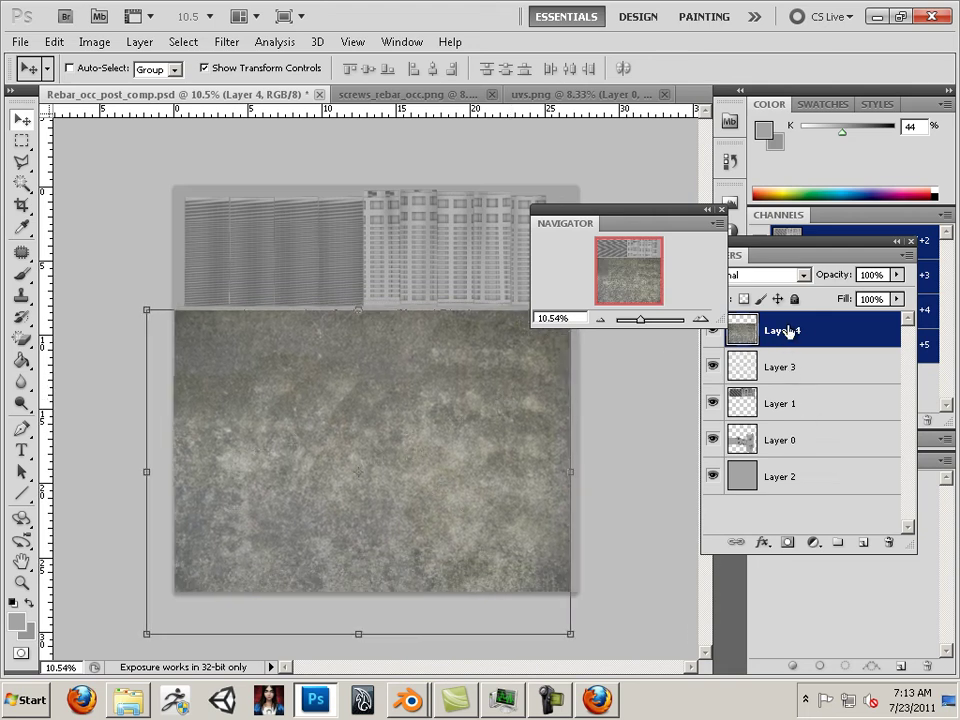
Place the cement on Layer 4 directly beneath Layer 0 in the stack, and merge Layer 1 down into Layer 0
drag(797, 331, 789, 455)
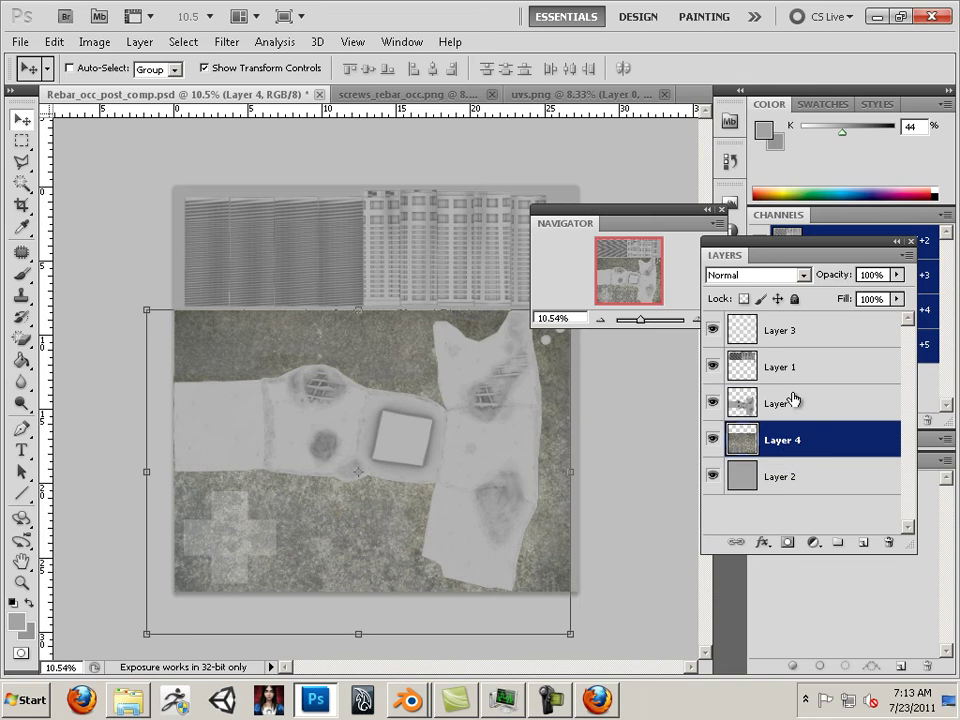
click(801, 371)
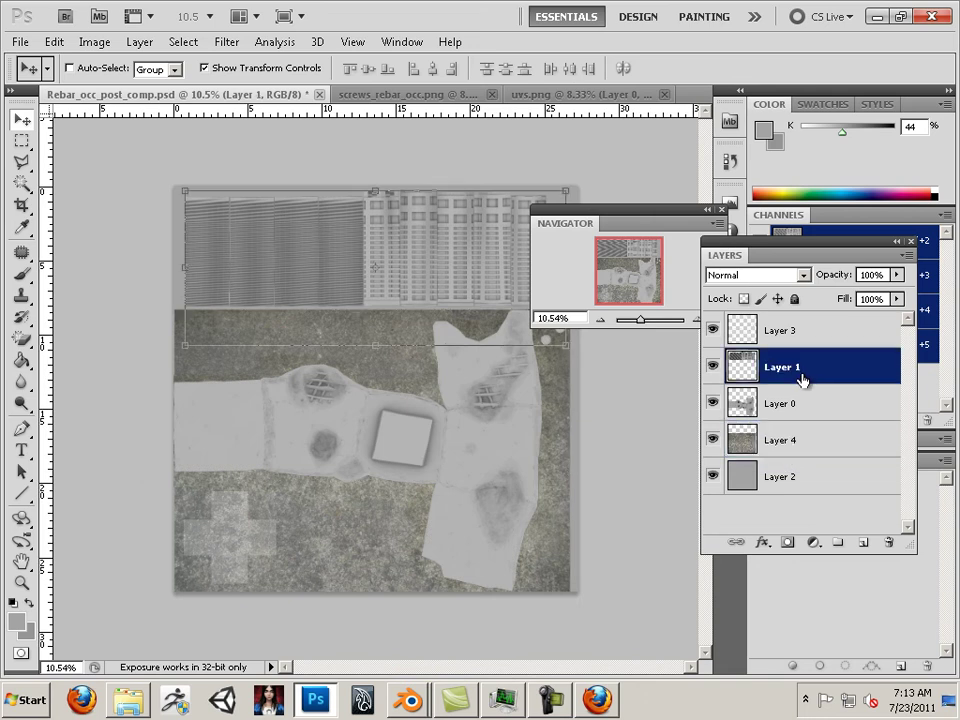
key(ctrl+e)
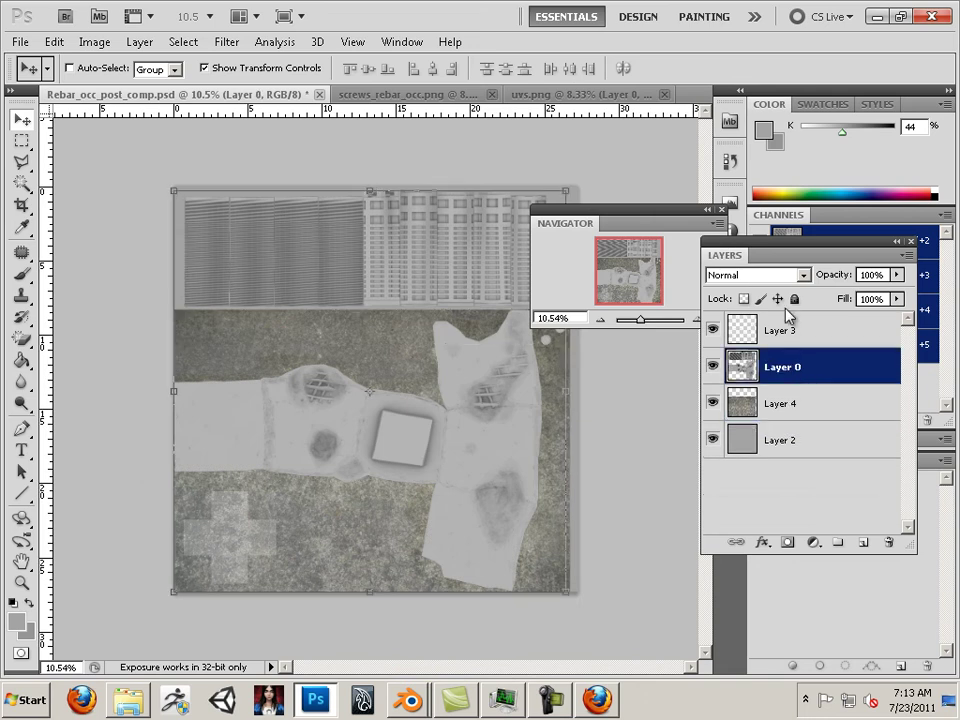
Set the merged occlusion layer, Layer 0, to the Multiply blend mode over the cement
click(803, 275)
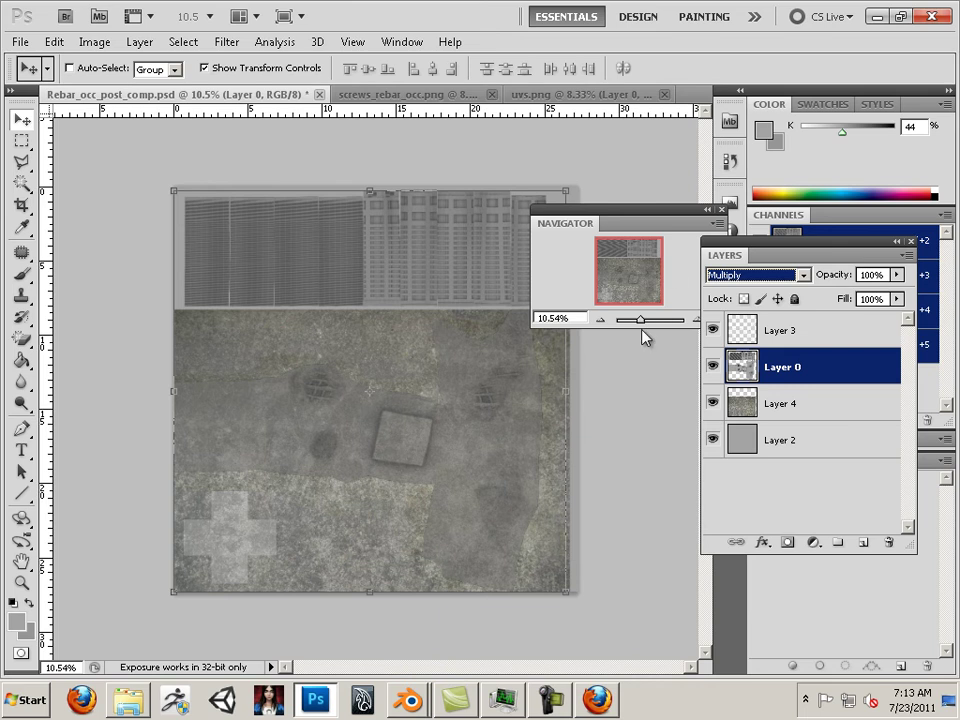
drag(632, 320, 602, 315)
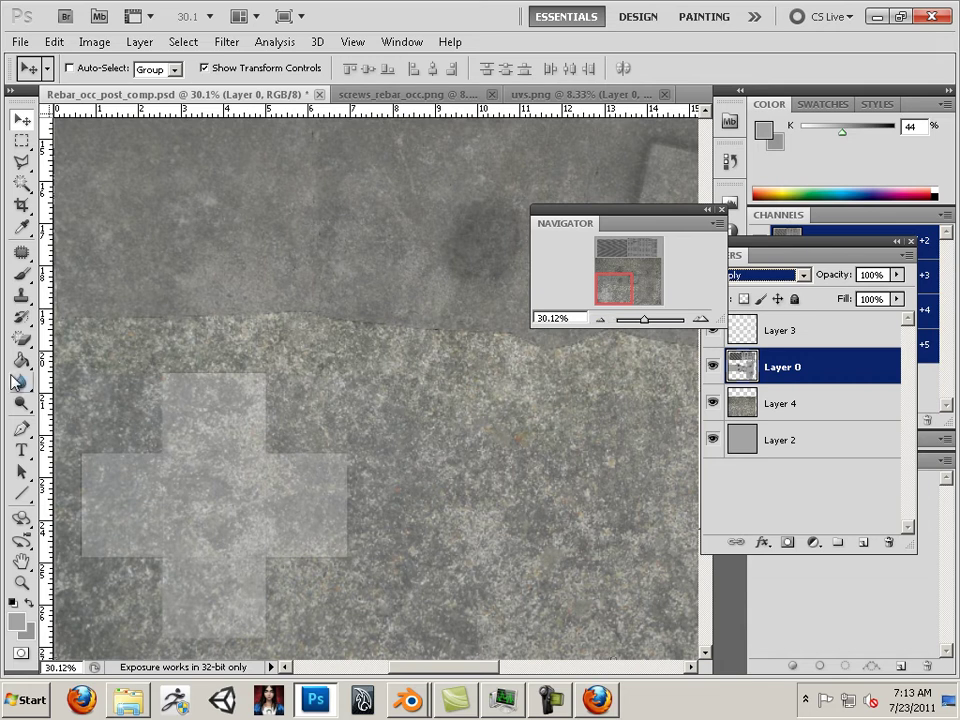
Erase Layer 4's cement over the cross-shaped UV island using the regular Eraser at size 500
click(22, 340)
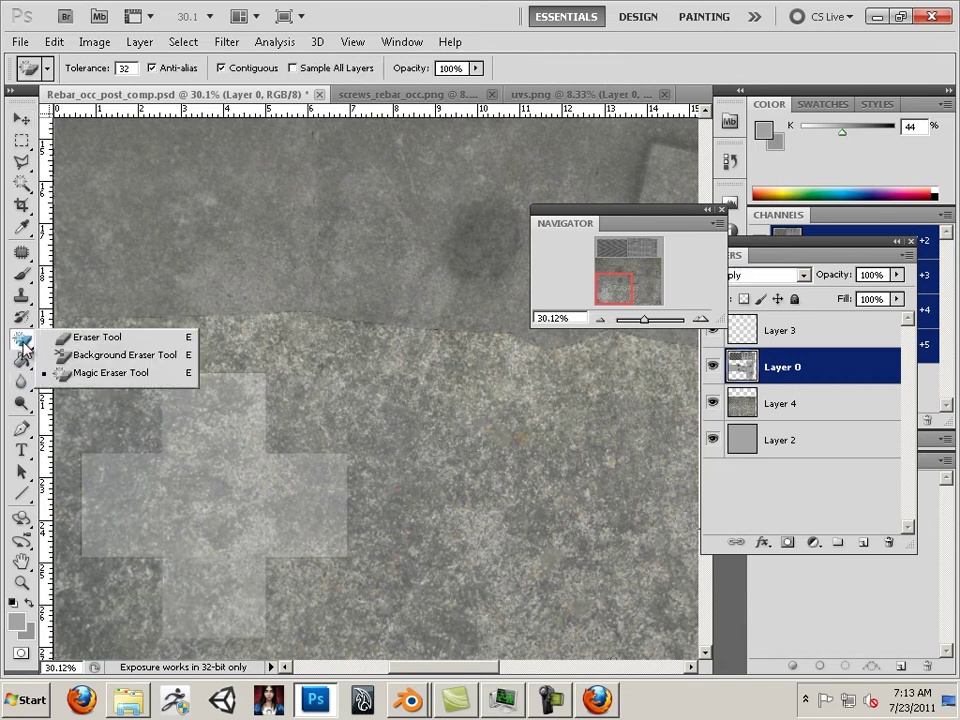
click(96, 334)
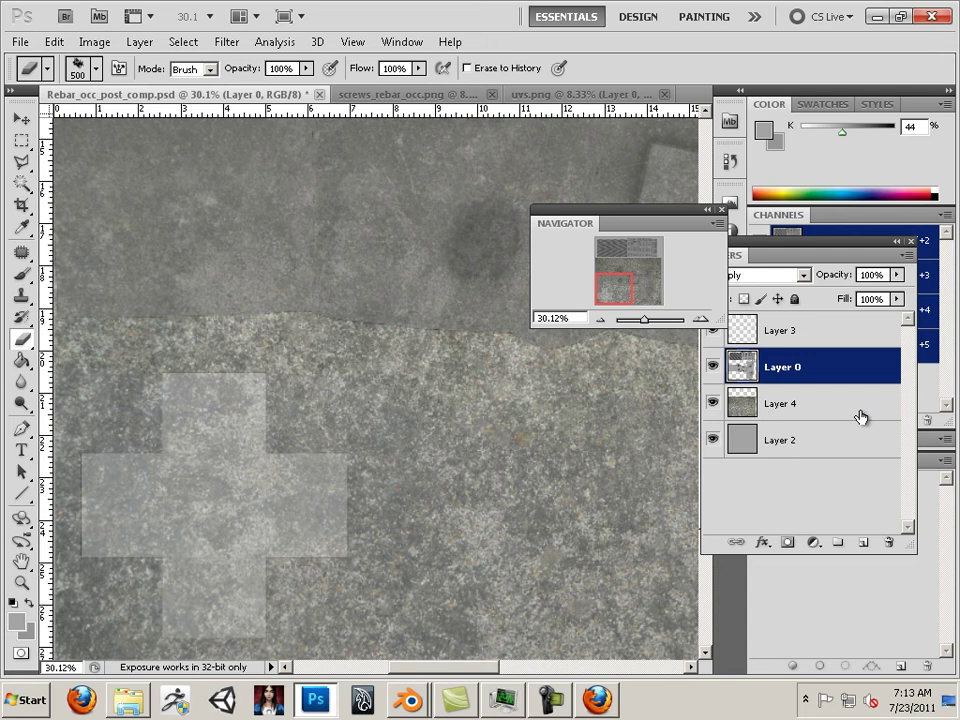
click(810, 404)
mouse_move(311, 536)
mouse_down()
mouse_move(258, 462)
mouse_move(293, 477)
mouse_move(260, 520)
mouse_up()
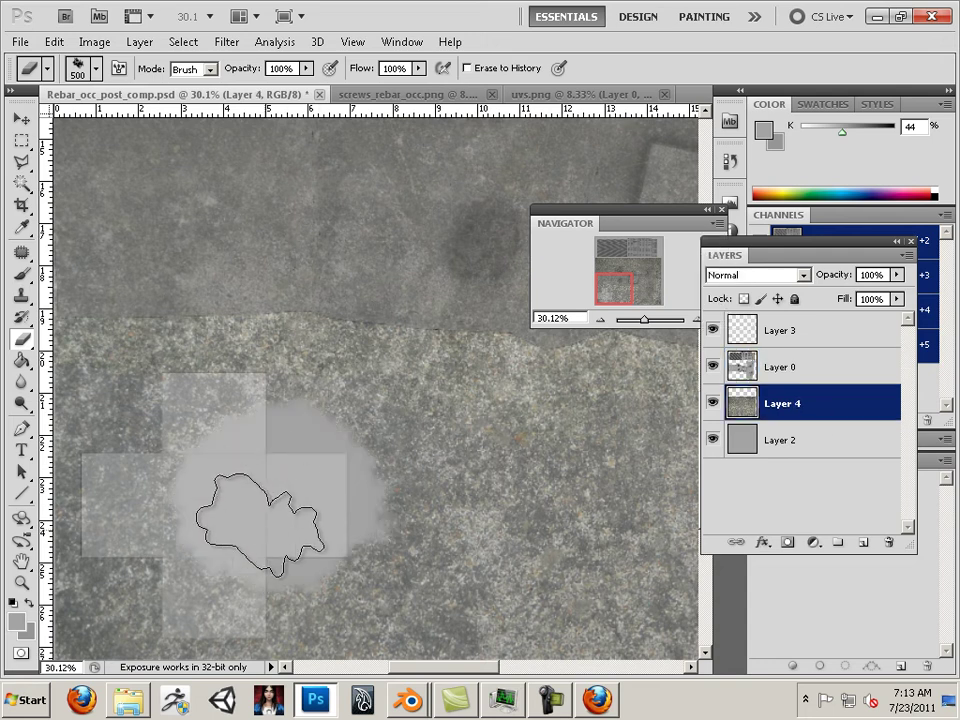
Erase a patch of cement near the upper left corner of Layer 4 and undo that stroke
scroll(279, 531, down, 3)
mouse_move(205, 335)
mouse_down()
mouse_move(222, 377)
mouse_move(204, 420)
mouse_up()
scroll(215, 382, up, 1)
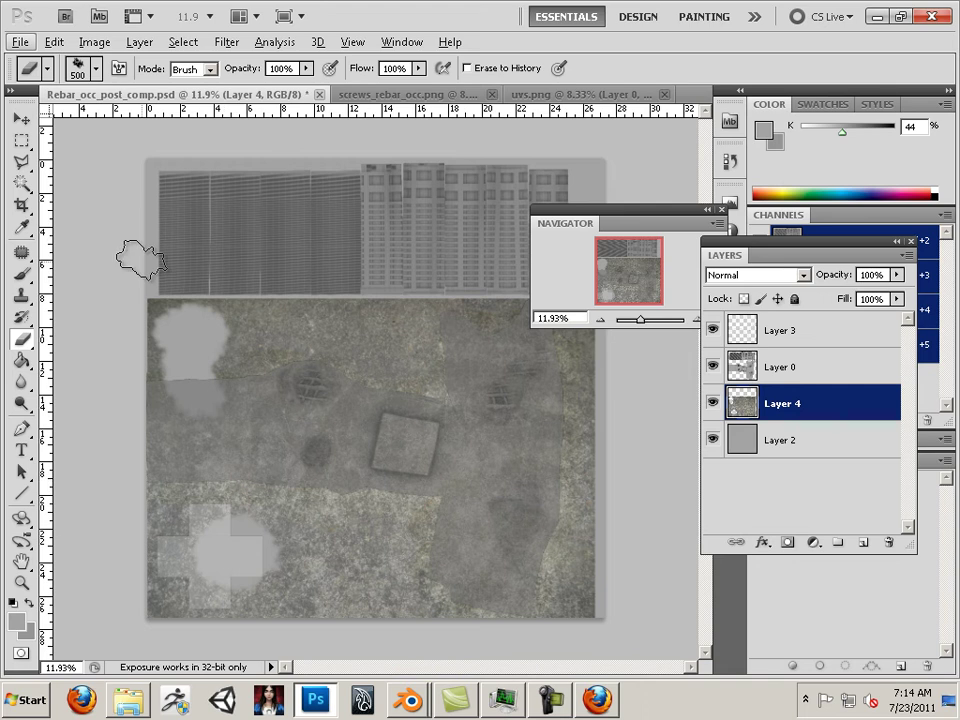
click(54, 41)
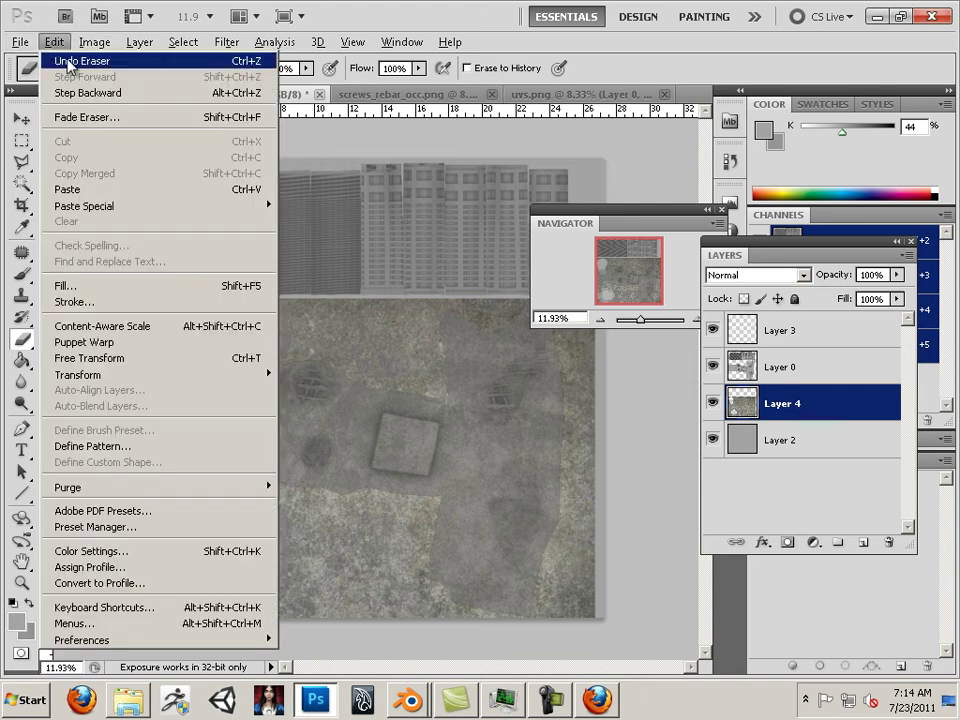
click(70, 61)
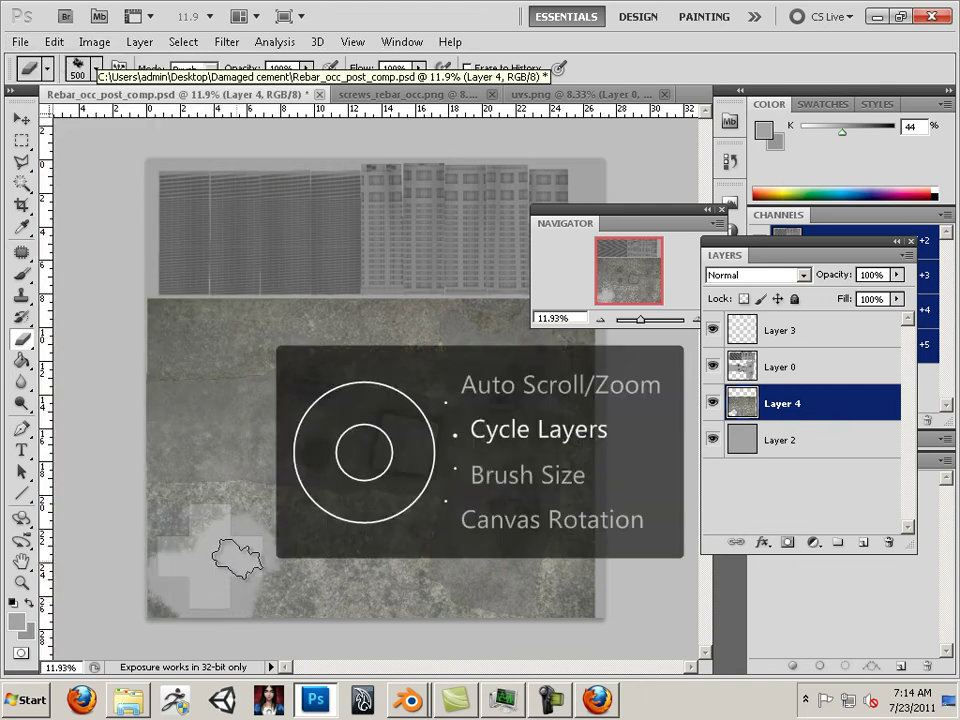
Reduce the eraser size to 200 and erase Layer 4's cement around the four small screw-head islands near the texture's right edge
key(bracketleft)
key(bracketleft)
key(bracketleft)
key(bracketleft)
key(bracketleft)
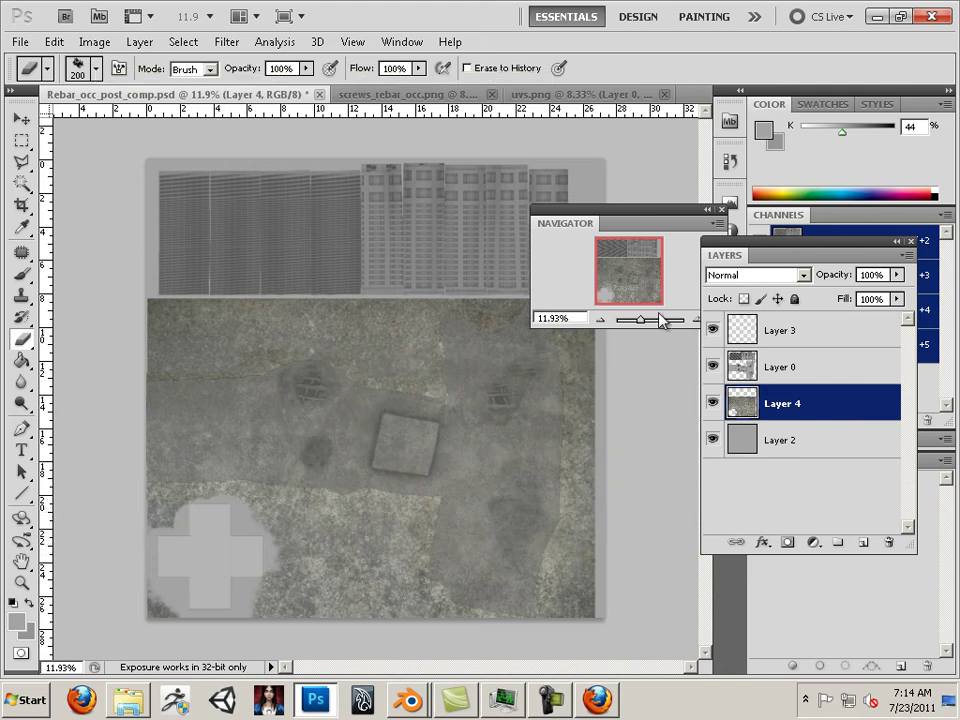
drag(643, 318, 646, 318)
drag(606, 274, 668, 270)
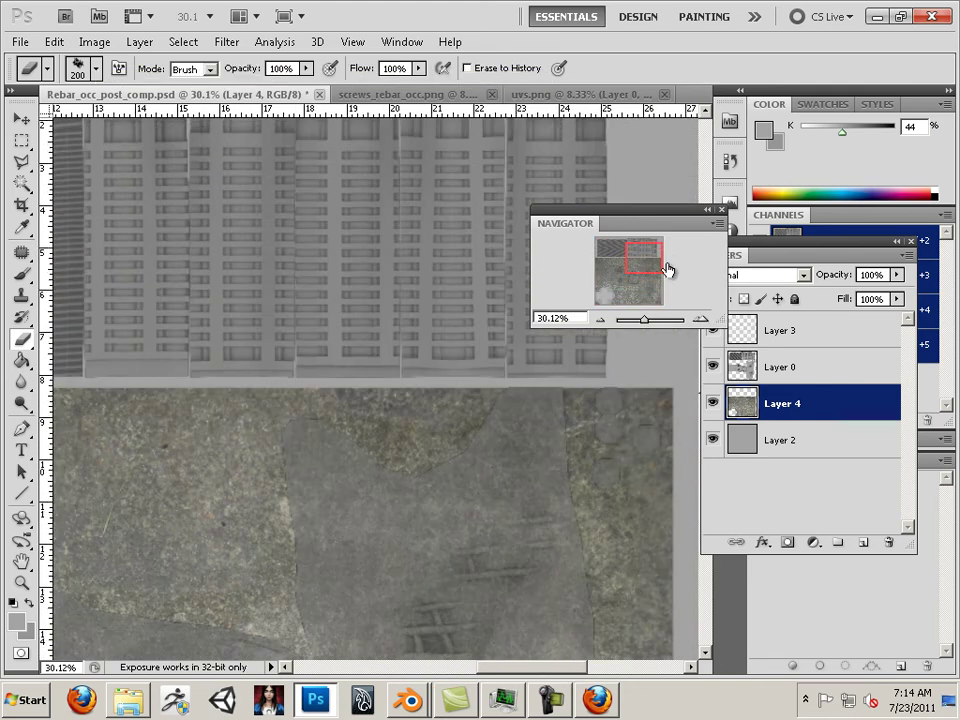
click(636, 439)
click(608, 402)
click(617, 427)
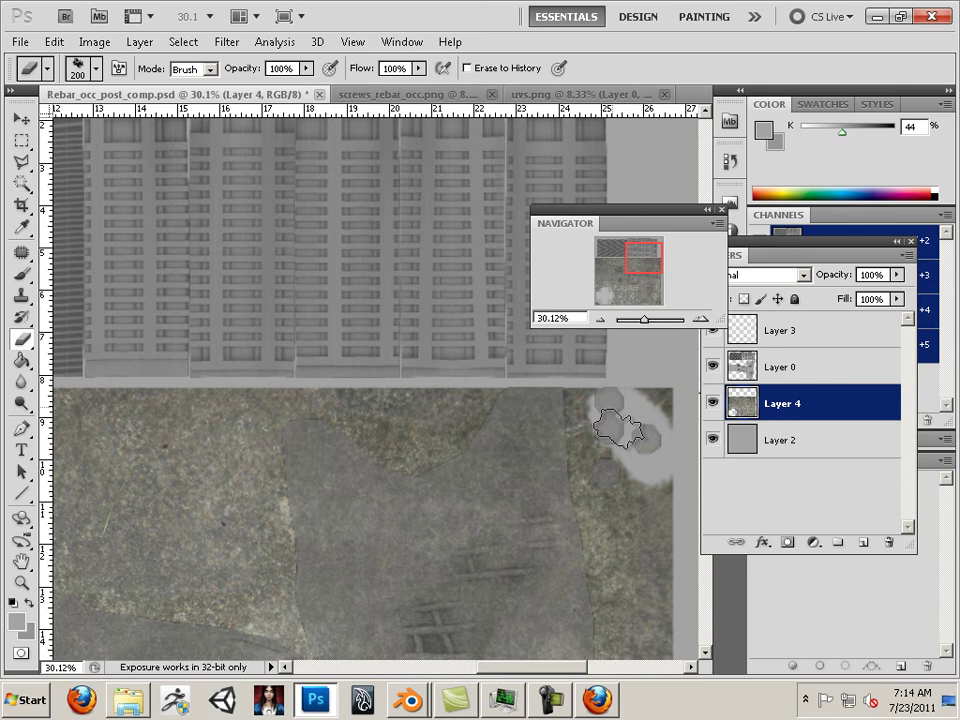
click(608, 468)
click(615, 458)
click(610, 432)
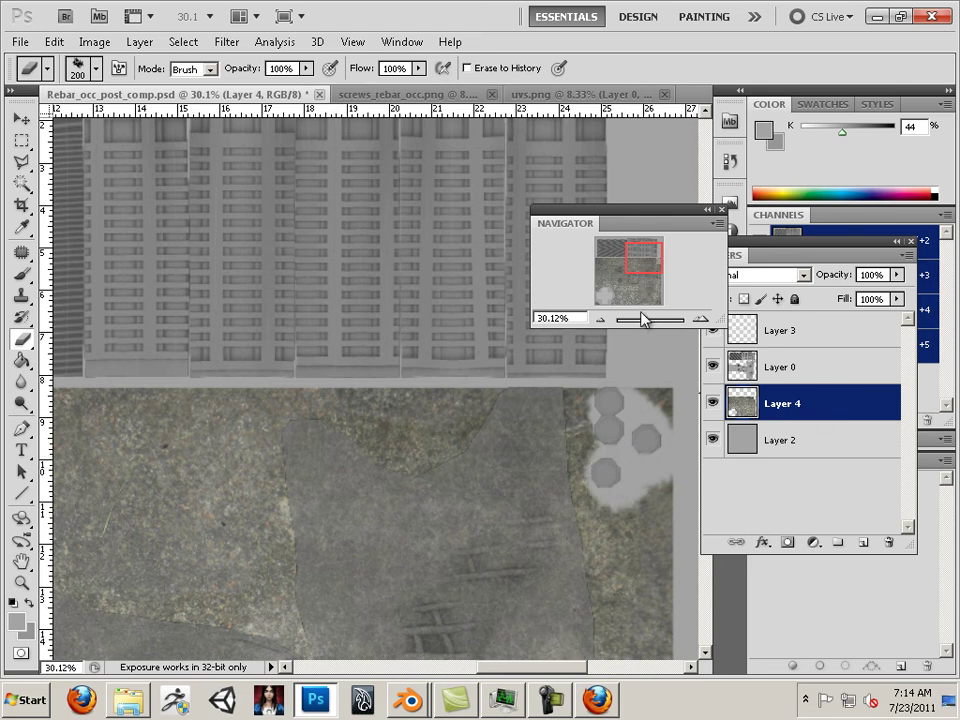
Apply an Exposure adjustment to the occlusion layer, Layer 0, with Exposure +1.50 and Offset -0.2673
drag(643, 318, 641, 325)
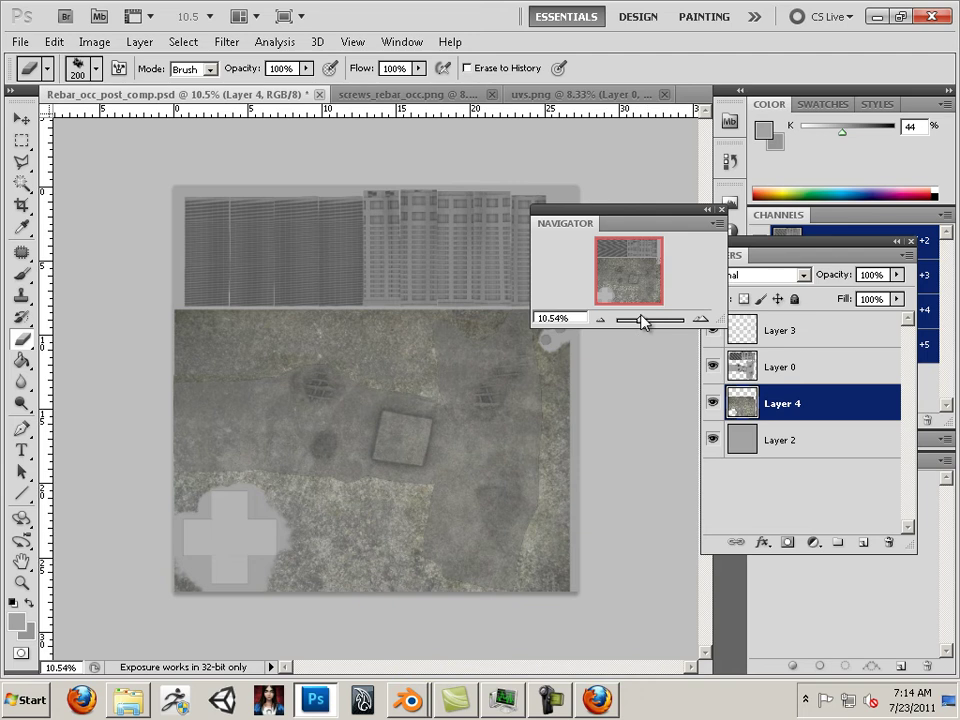
drag(647, 317, 645, 327)
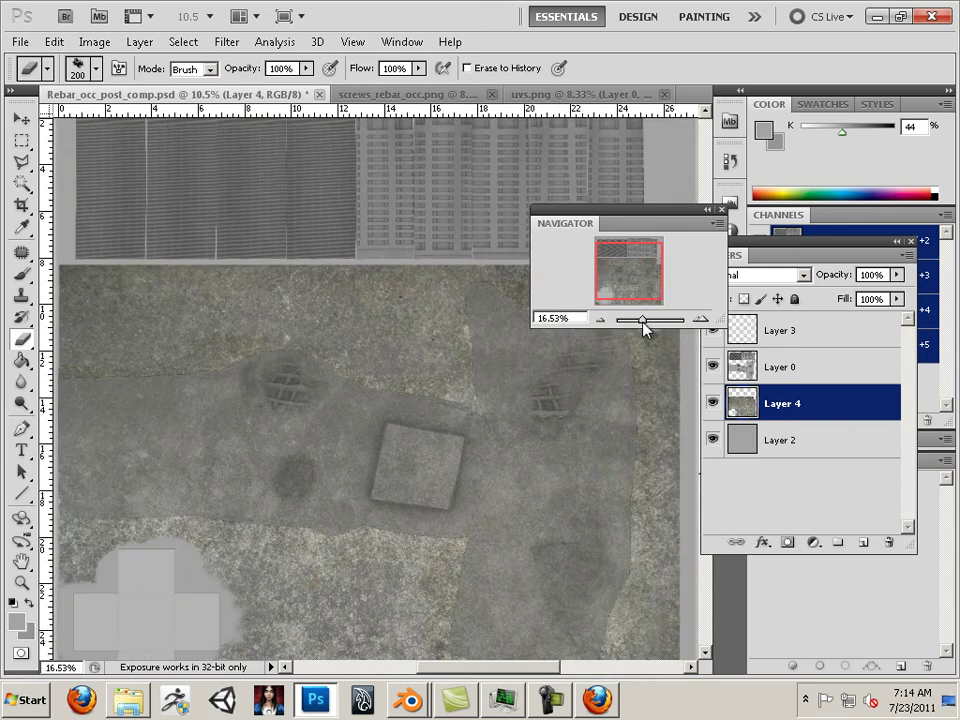
drag(624, 287, 621, 298)
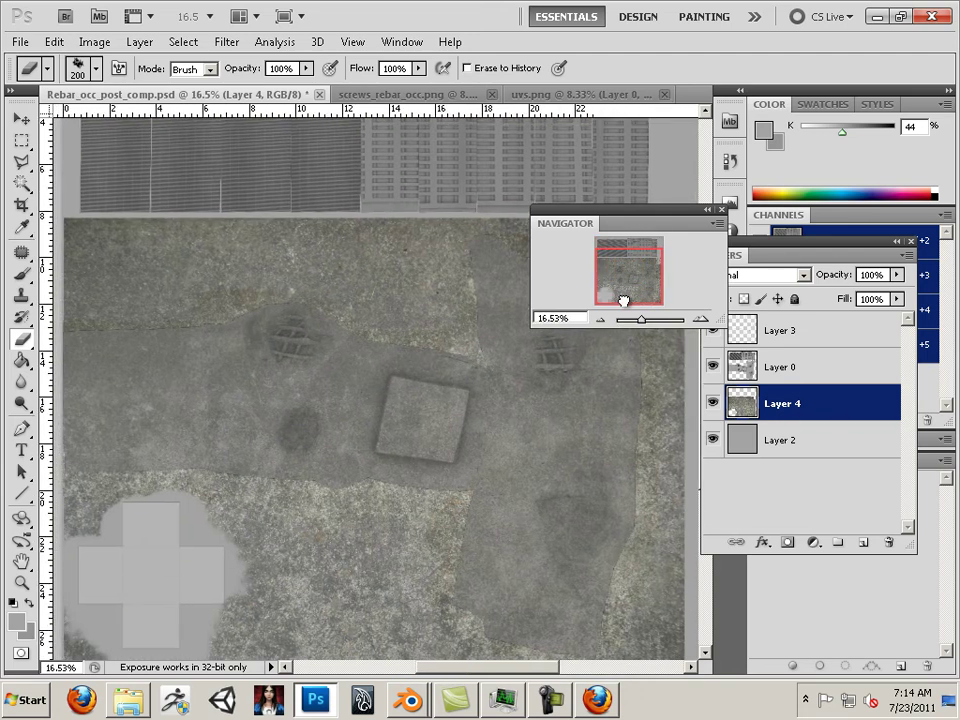
click(791, 368)
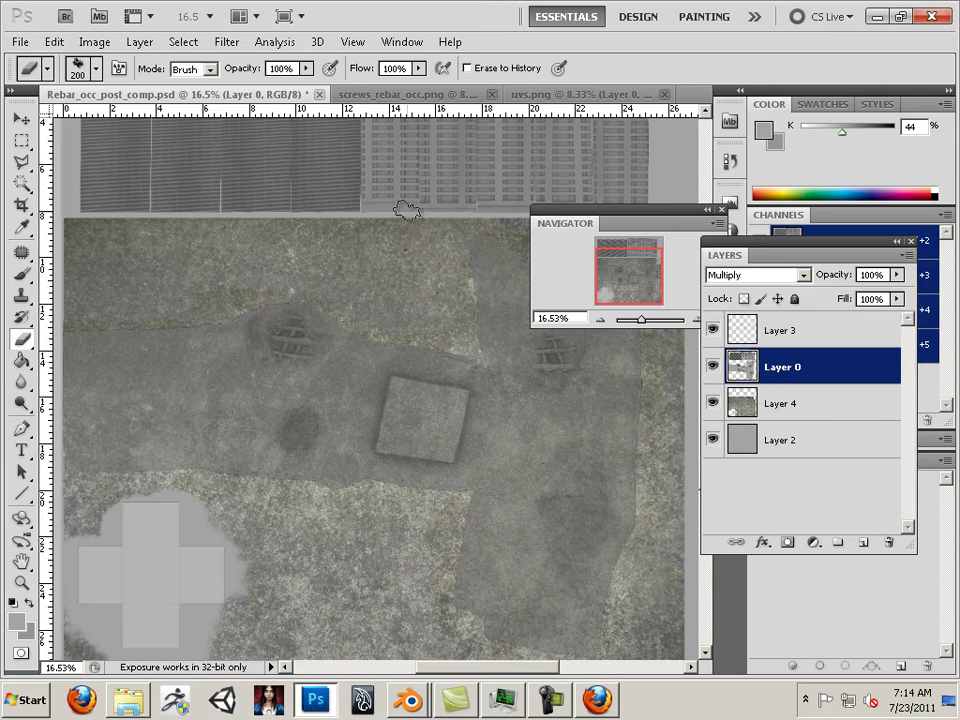
click(150, 47)
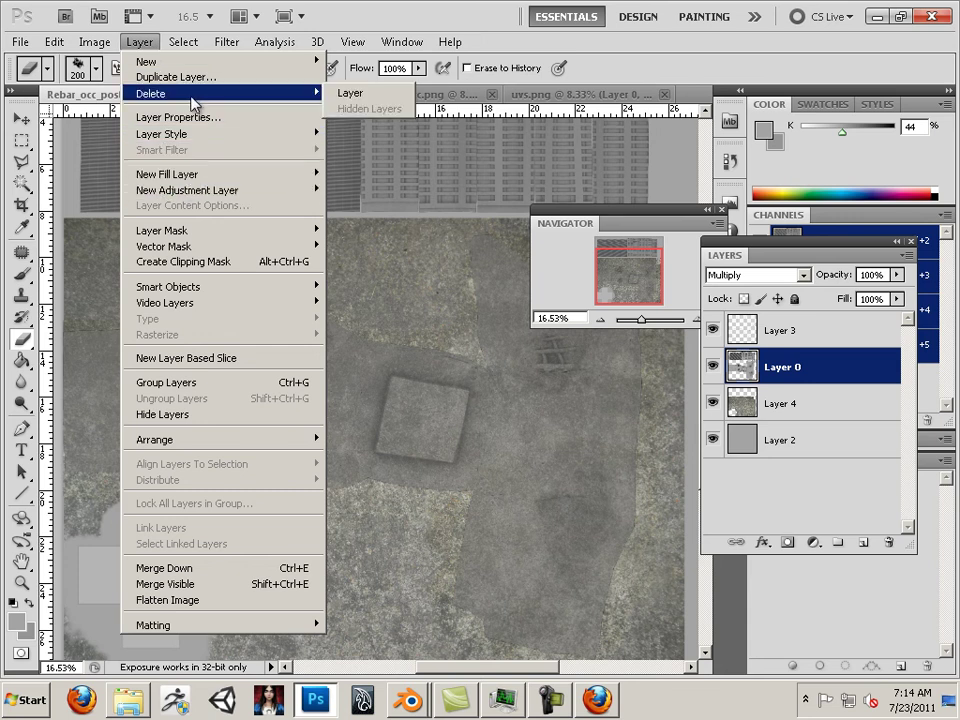
mouse_move(95, 42)
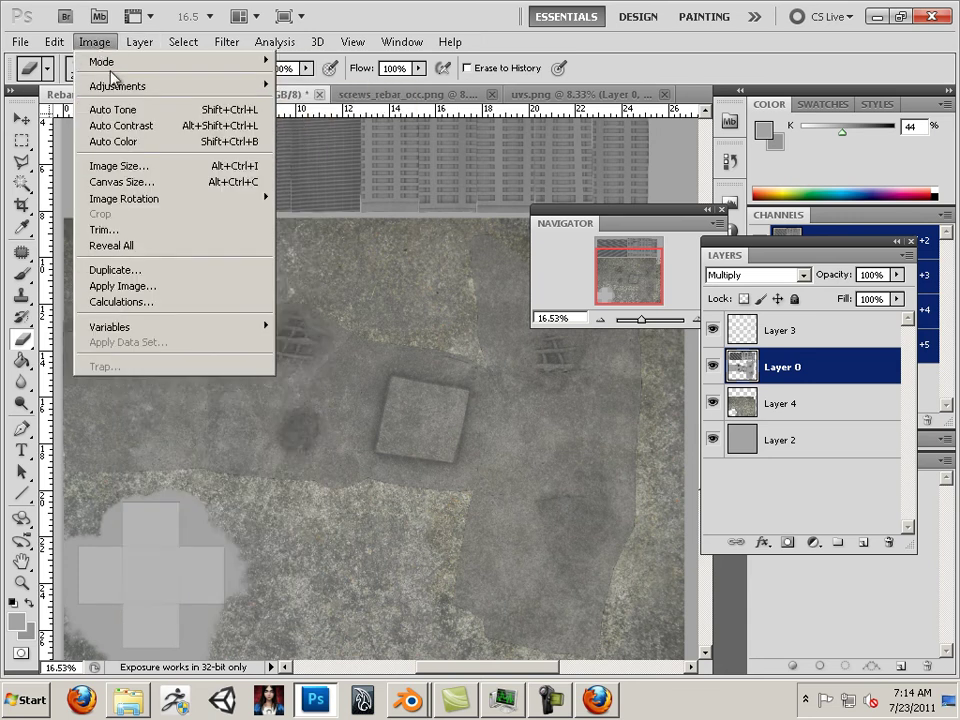
mouse_move(113, 86)
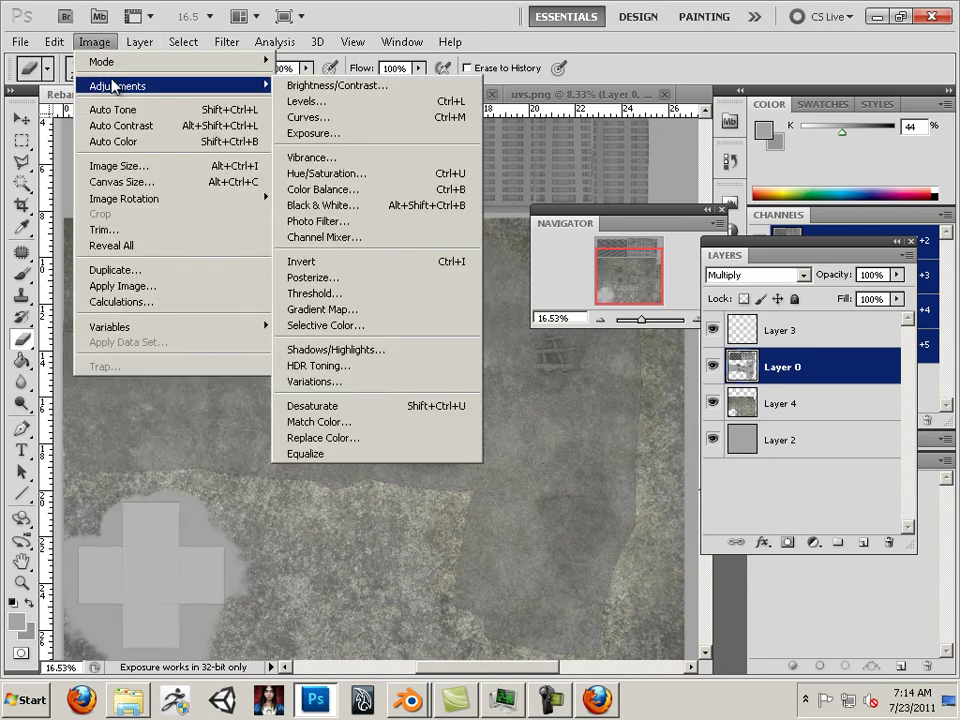
click(385, 133)
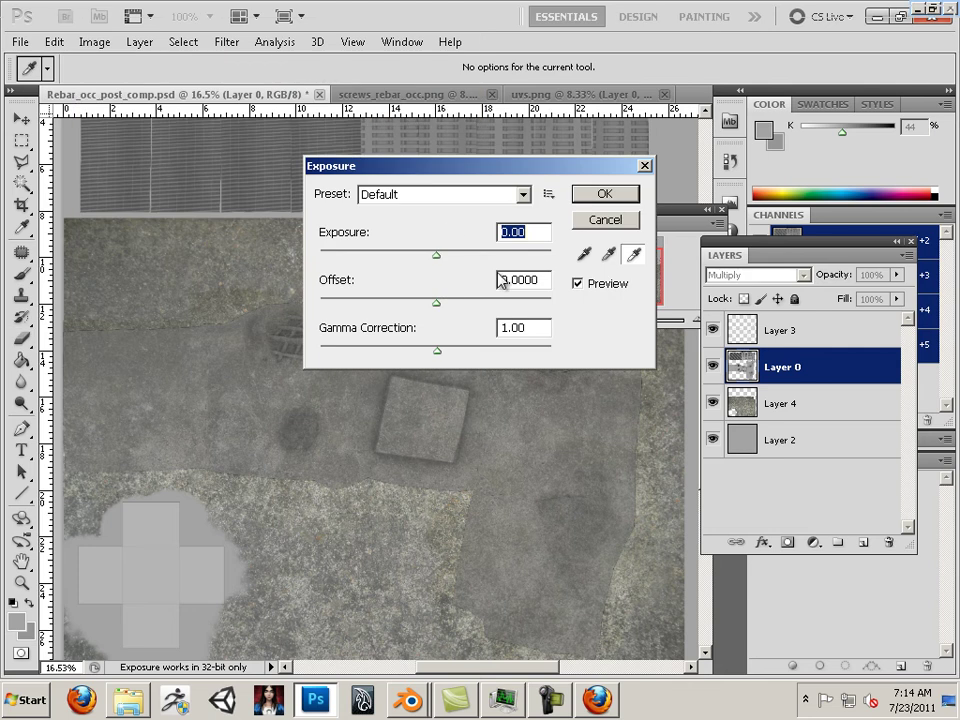
drag(439, 255, 462, 259)
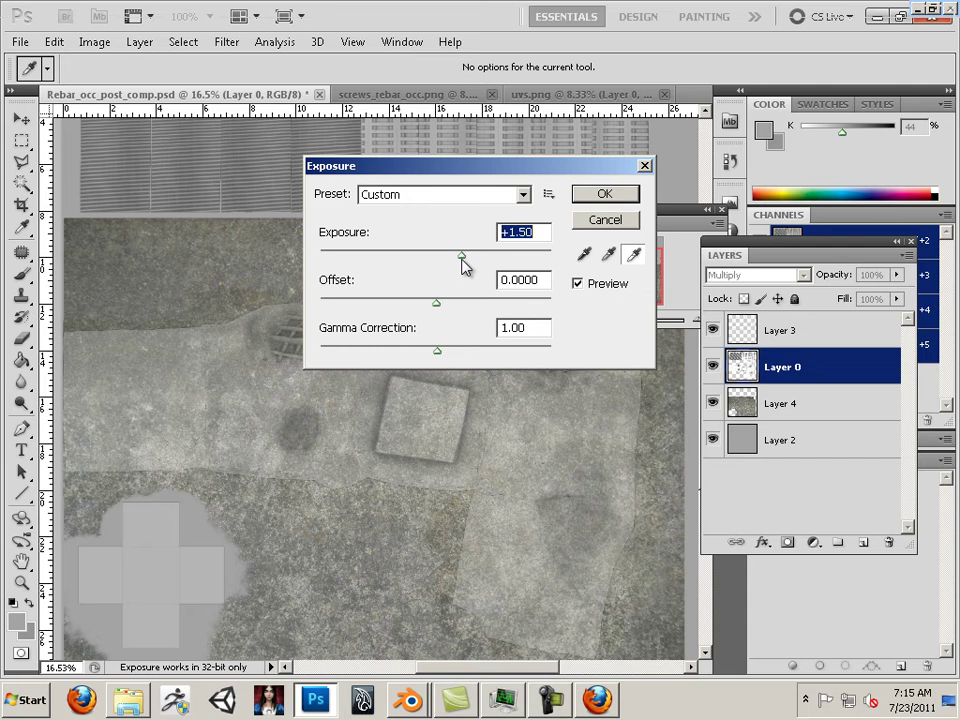
drag(442, 307, 377, 291)
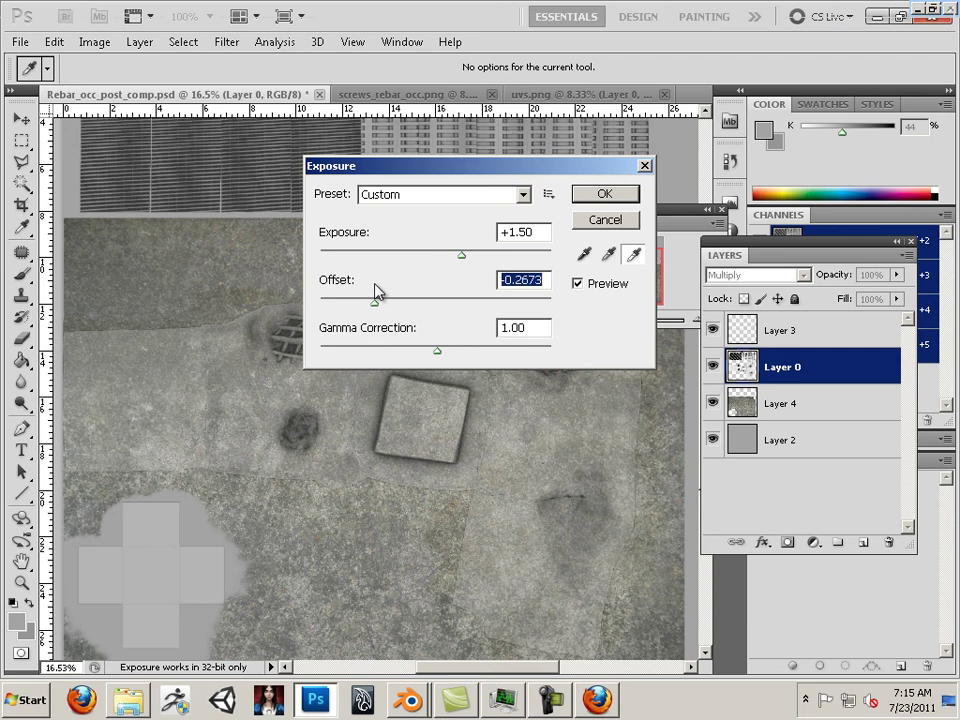
drag(448, 165, 305, 375)
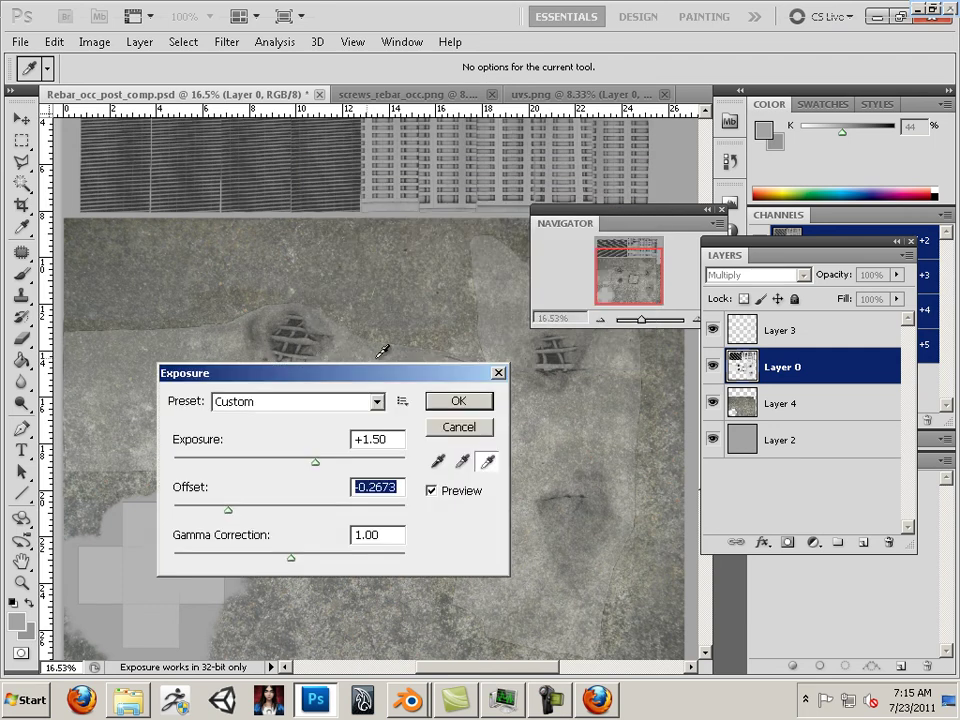
click(447, 403)
key(e)
drag(634, 319, 640, 318)
drag(612, 262, 593, 296)
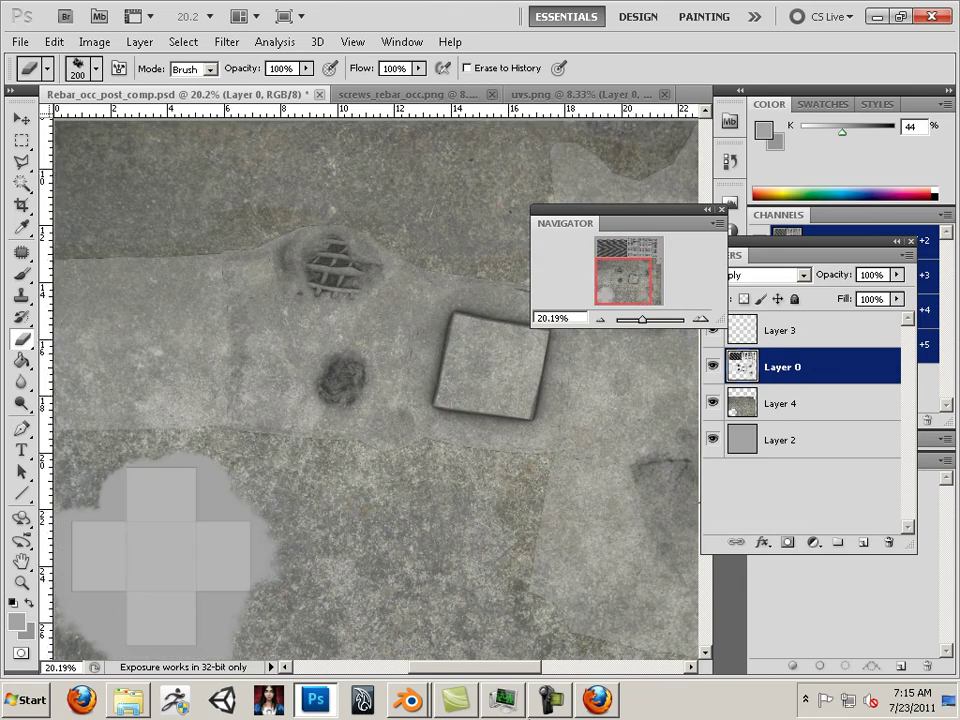
Switch to Firefox, return to the Google Images results and search for "steel texture"
click(597, 700)
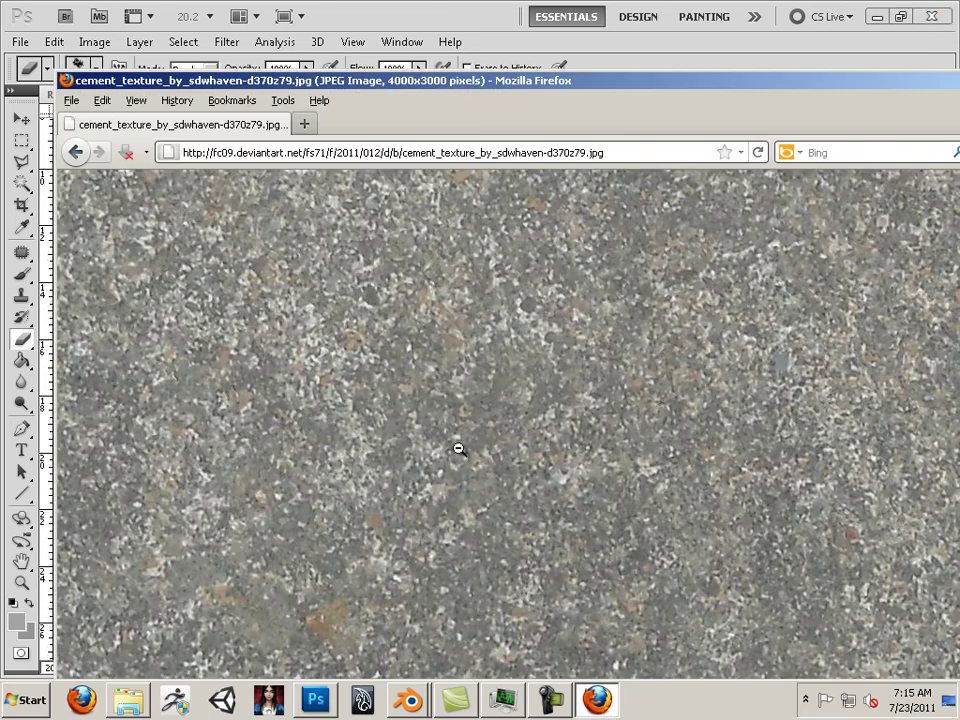
click(75, 152)
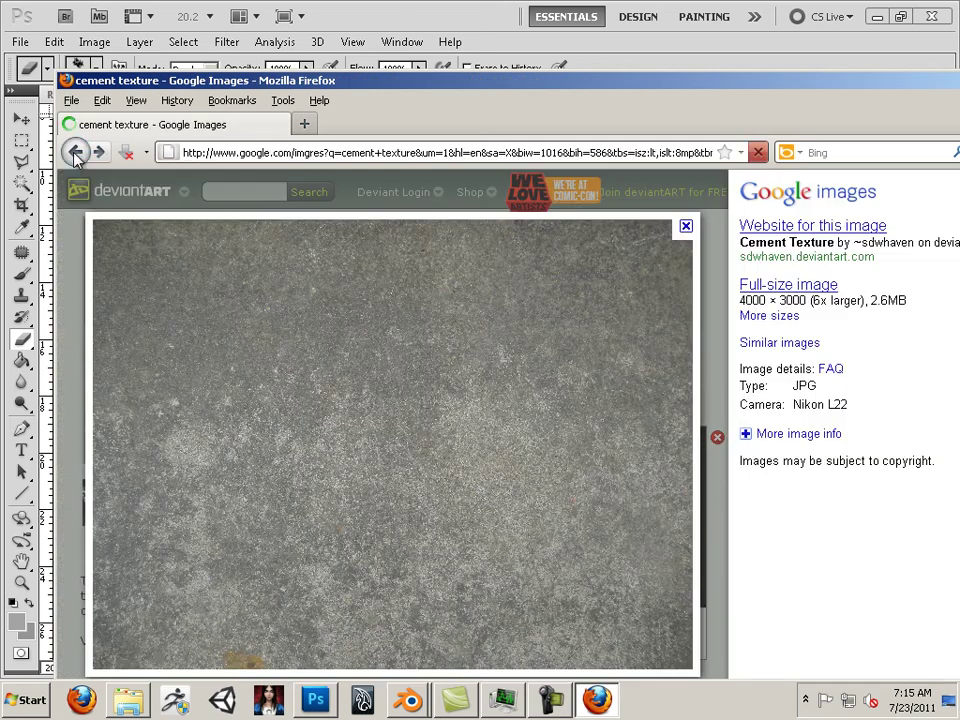
click(75, 152)
drag(348, 228, 197, 224)
text(steel)
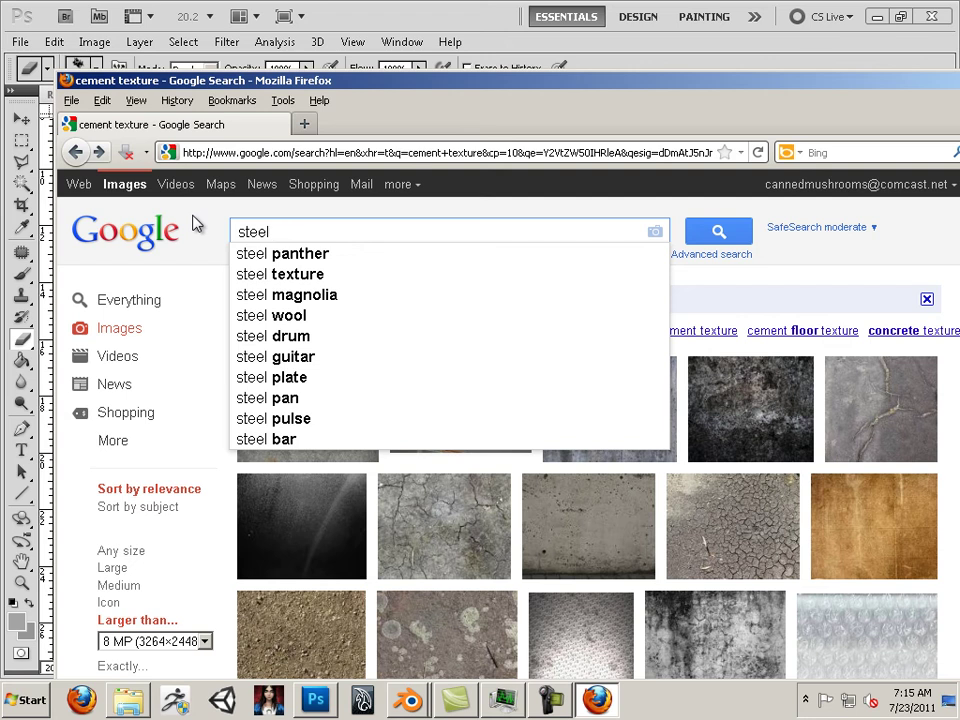
text( texture)
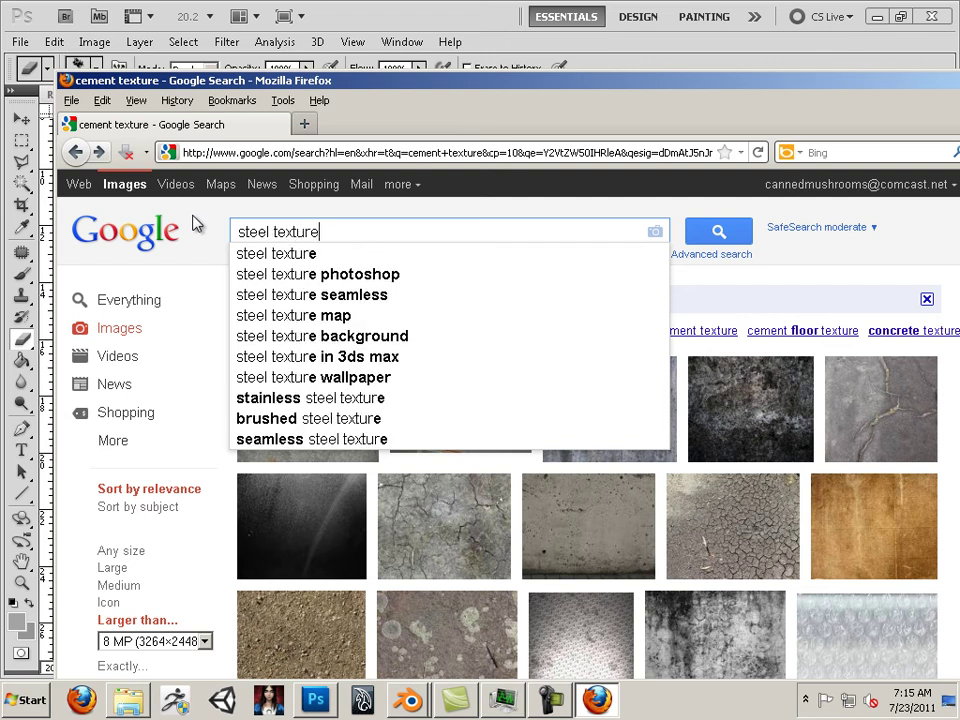
key(Return)
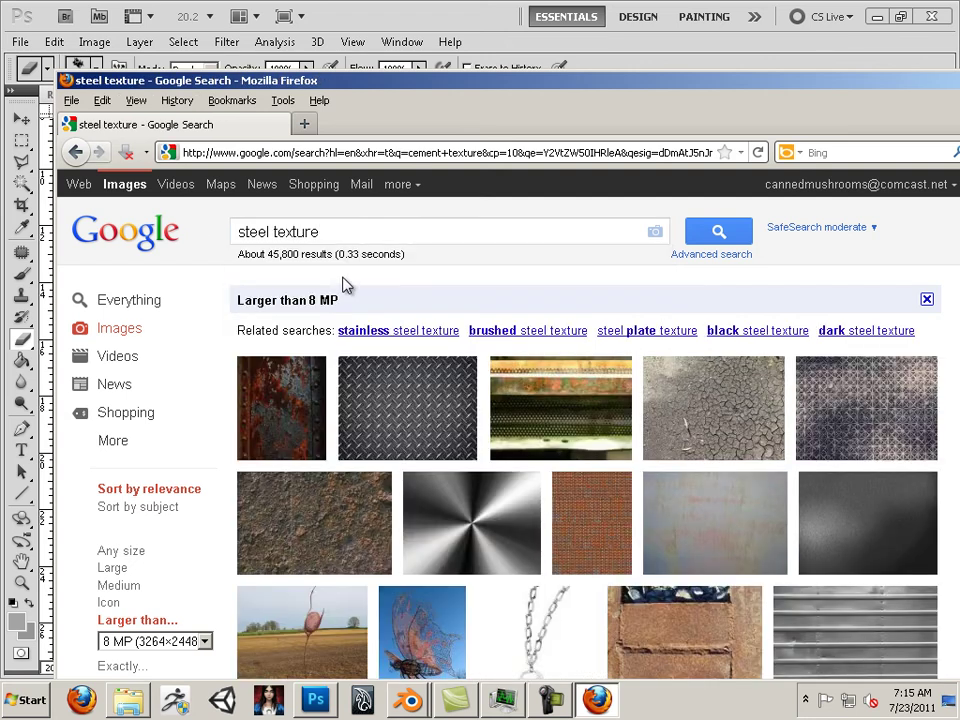
Find the dark, scratched grunge texture among the steel texture results and open its full-size 4000 × 3000 image
scroll(354, 287, down, 4)
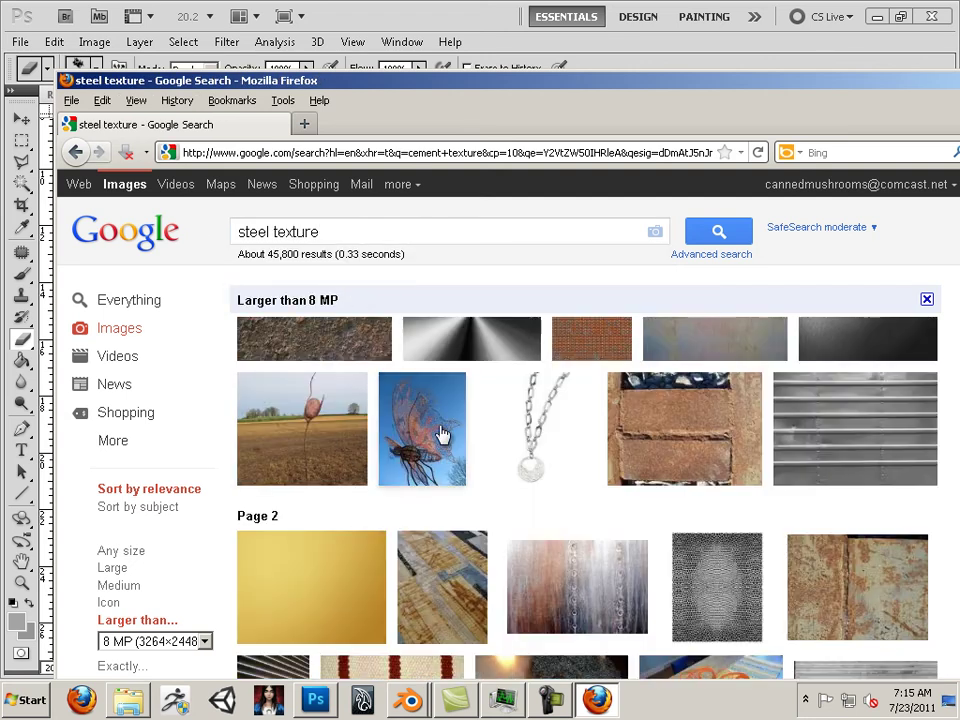
scroll(443, 439, up, 3)
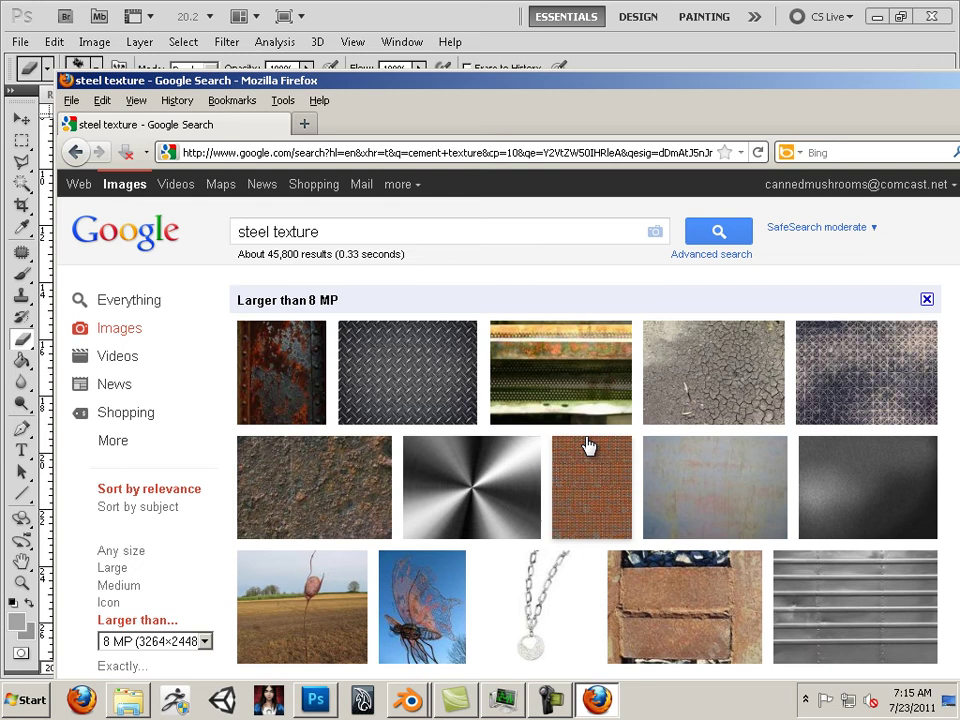
scroll(588, 446, down, 7)
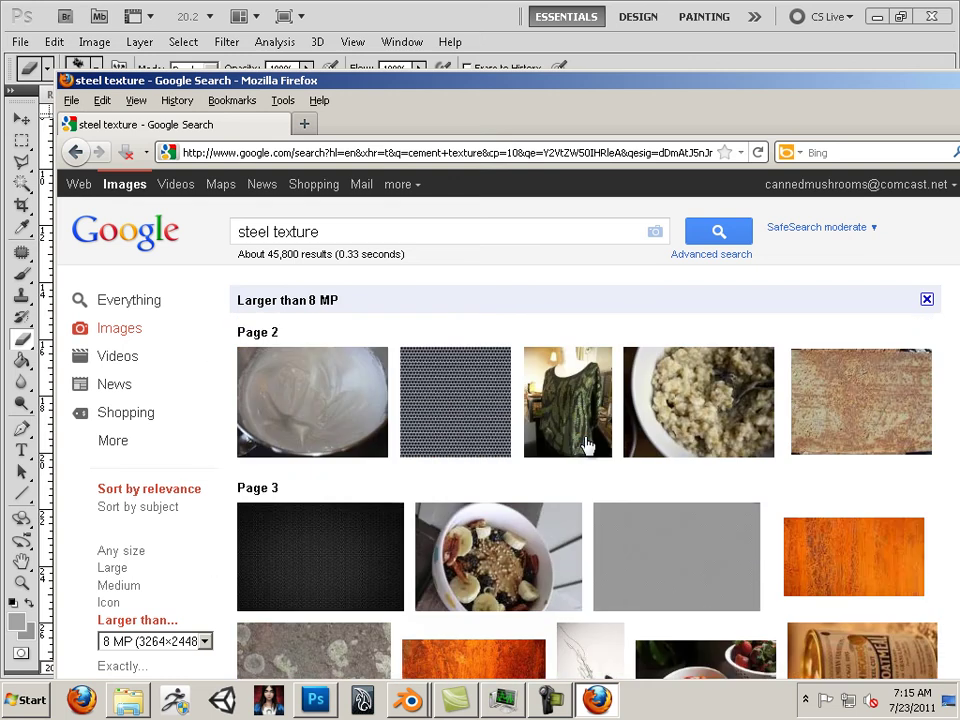
scroll(588, 446, down, 2)
scroll(588, 446, down, 6)
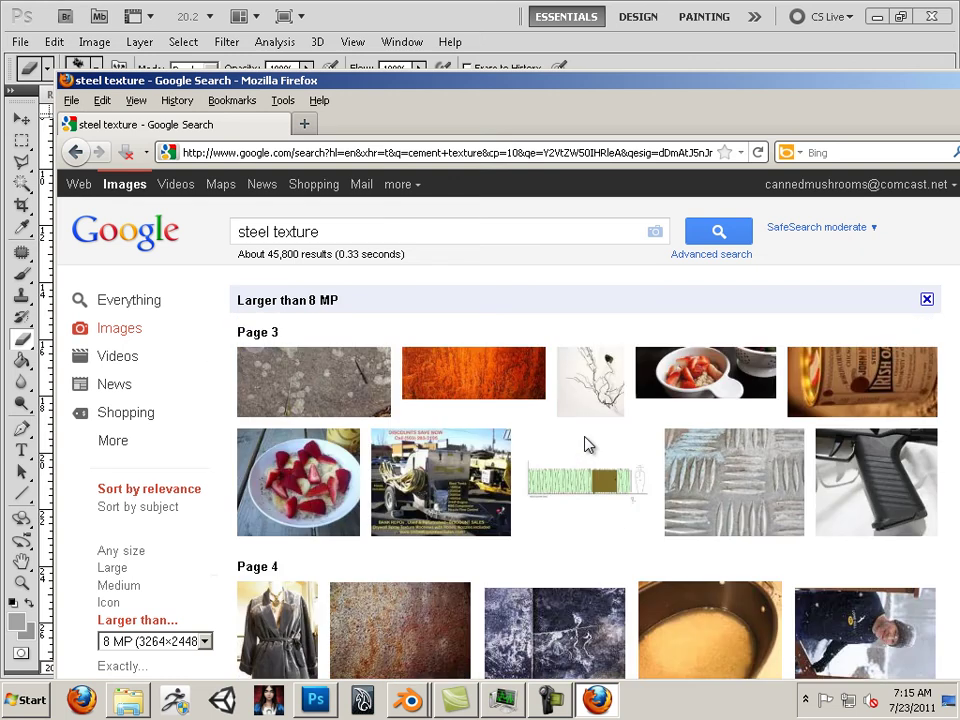
scroll(587, 446, down, 10)
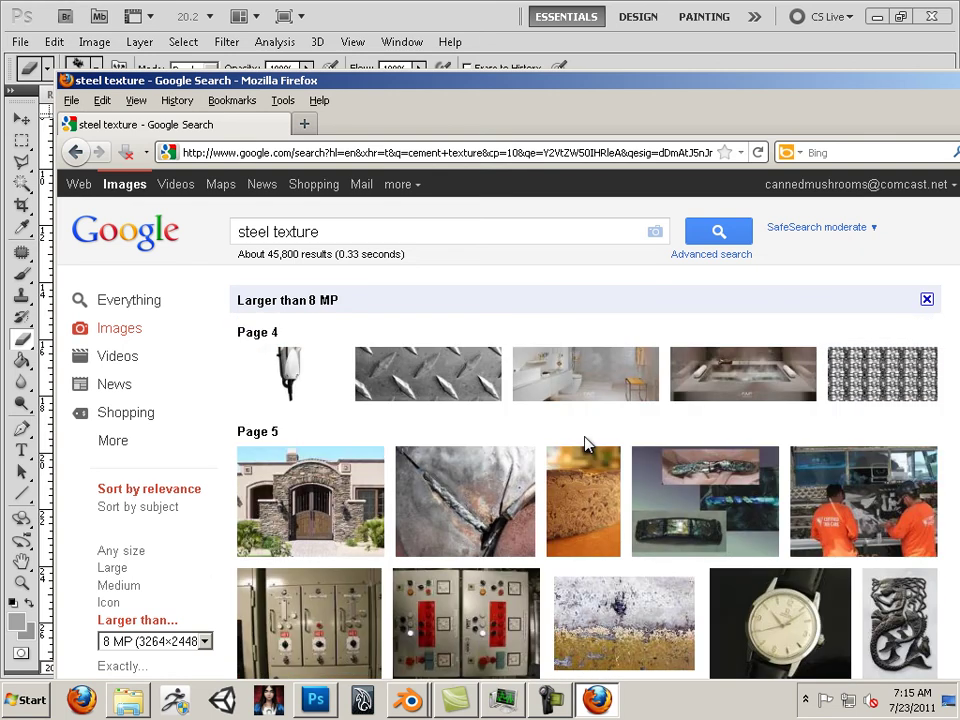
scroll(588, 446, down, 4)
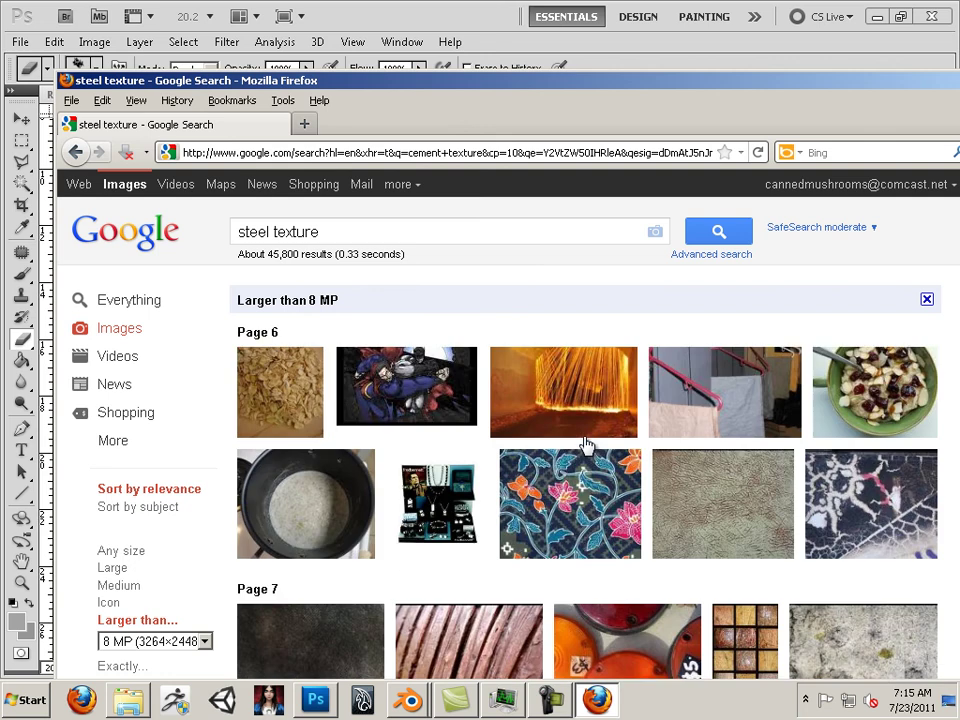
click(272, 563)
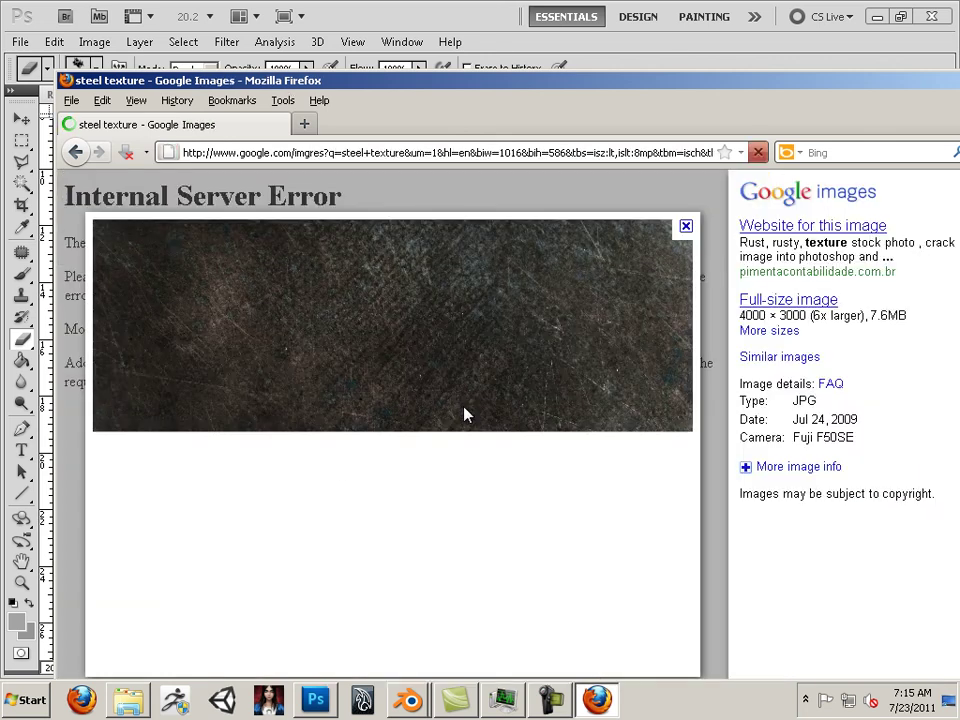
click(752, 303)
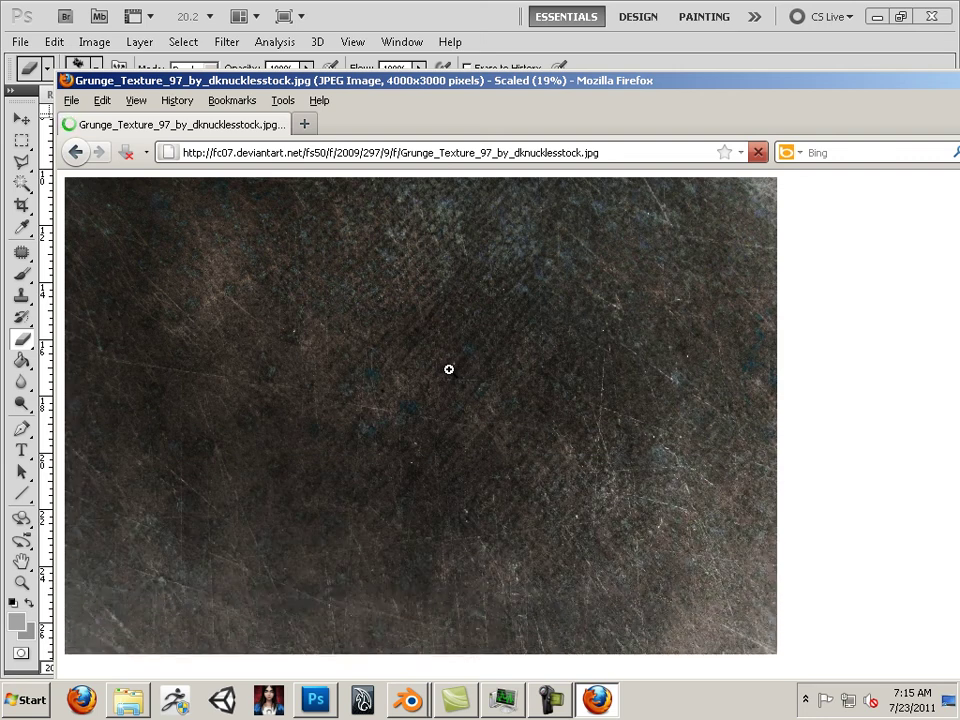
Copy the full-size grunge image and paste it into the Photoshop texture document as a new layer above Layer 0
right_click(449, 369)
click(484, 400)
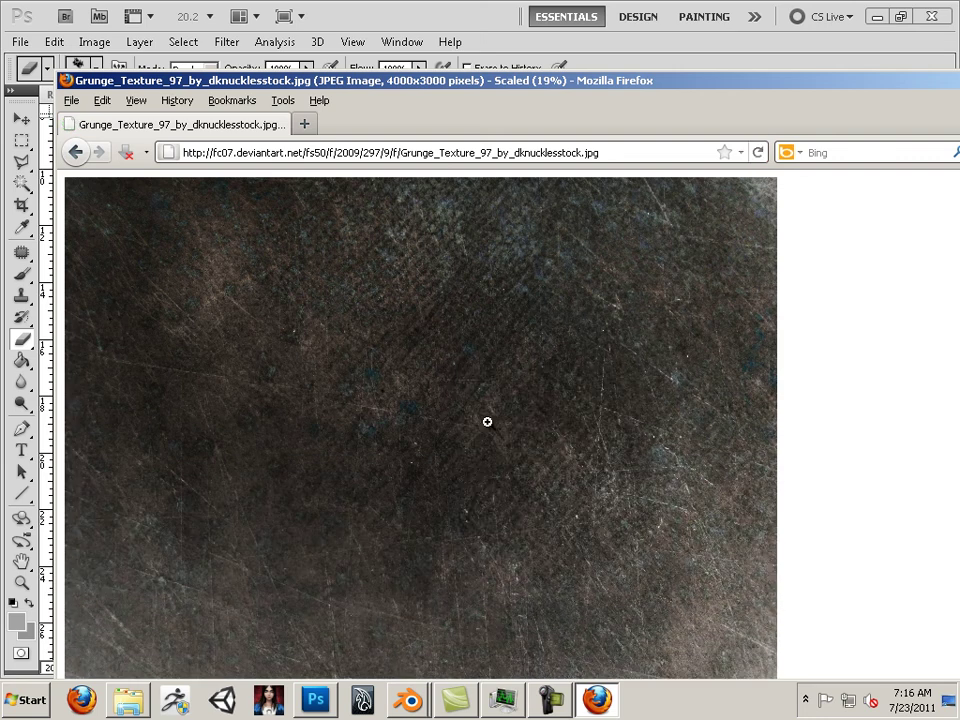
click(315, 700)
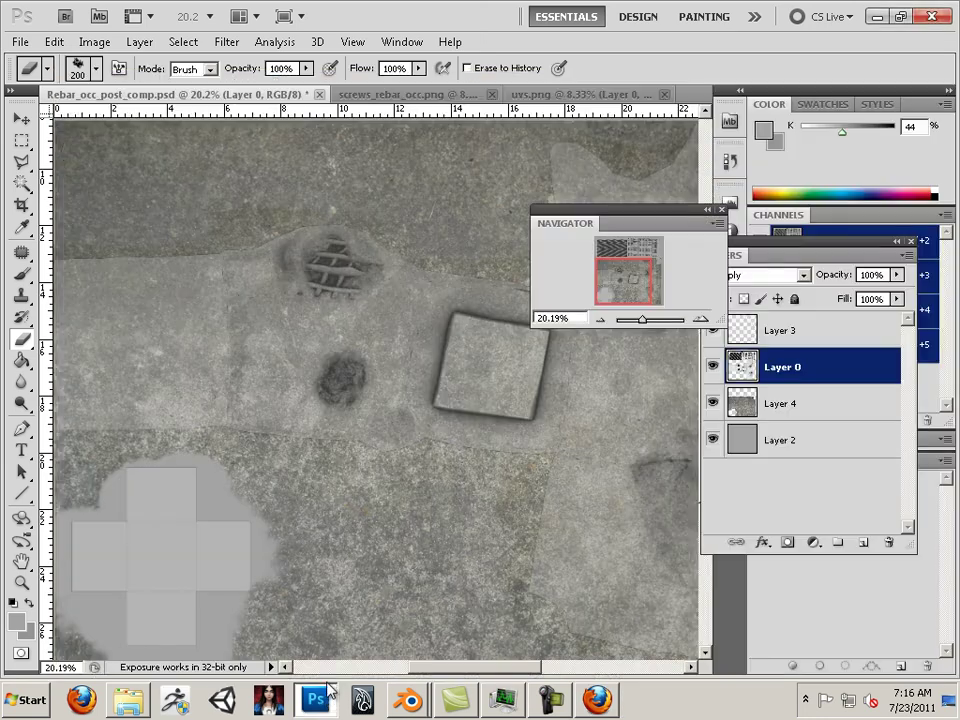
click(54, 41)
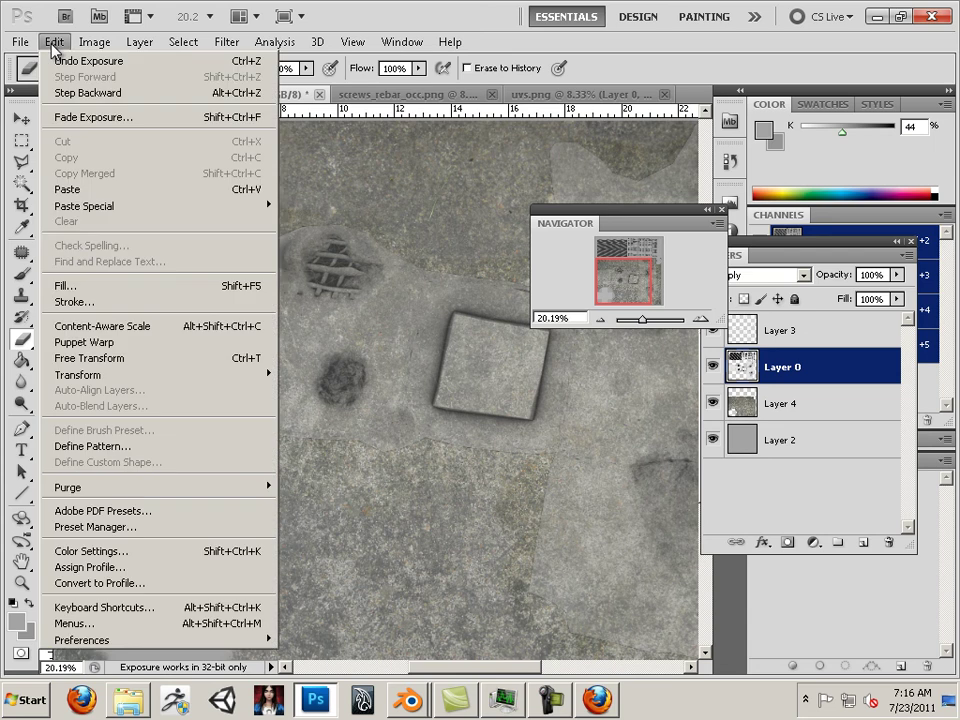
click(79, 190)
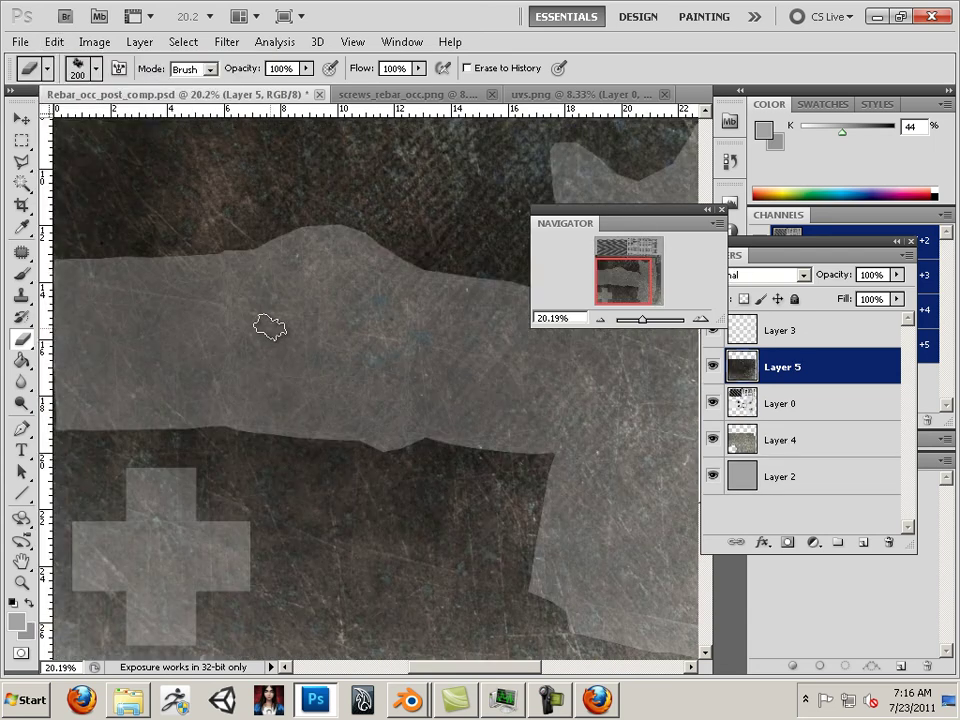
Scale the pasted grunge layer to 30.25% width and 40.37% height over the cross-shaped UV island and apply the transformation
drag(641, 330, 638, 328)
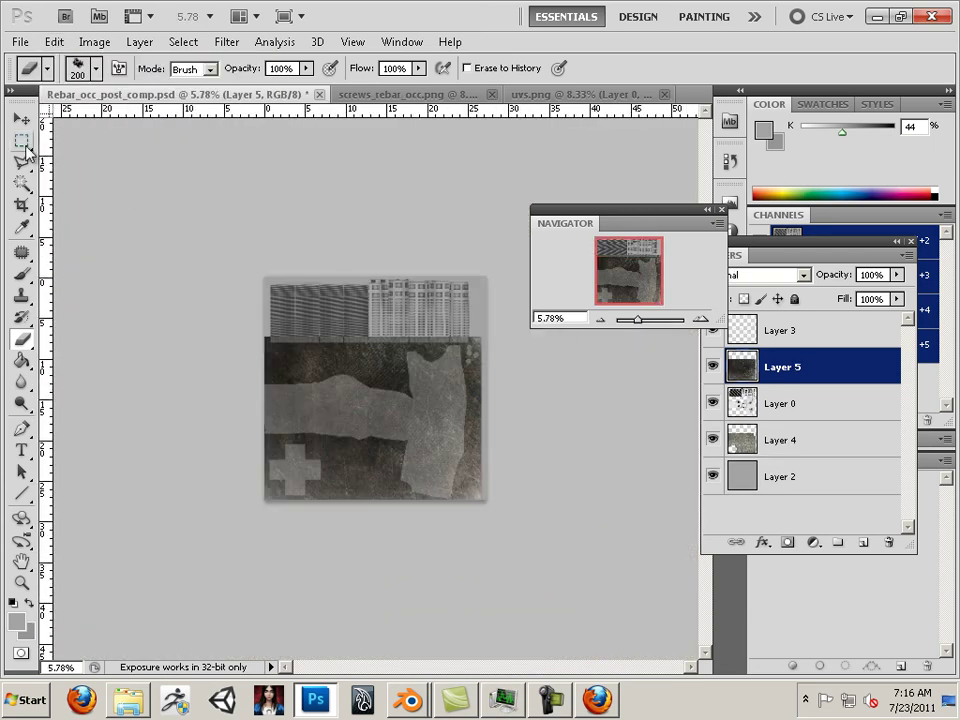
click(22, 143)
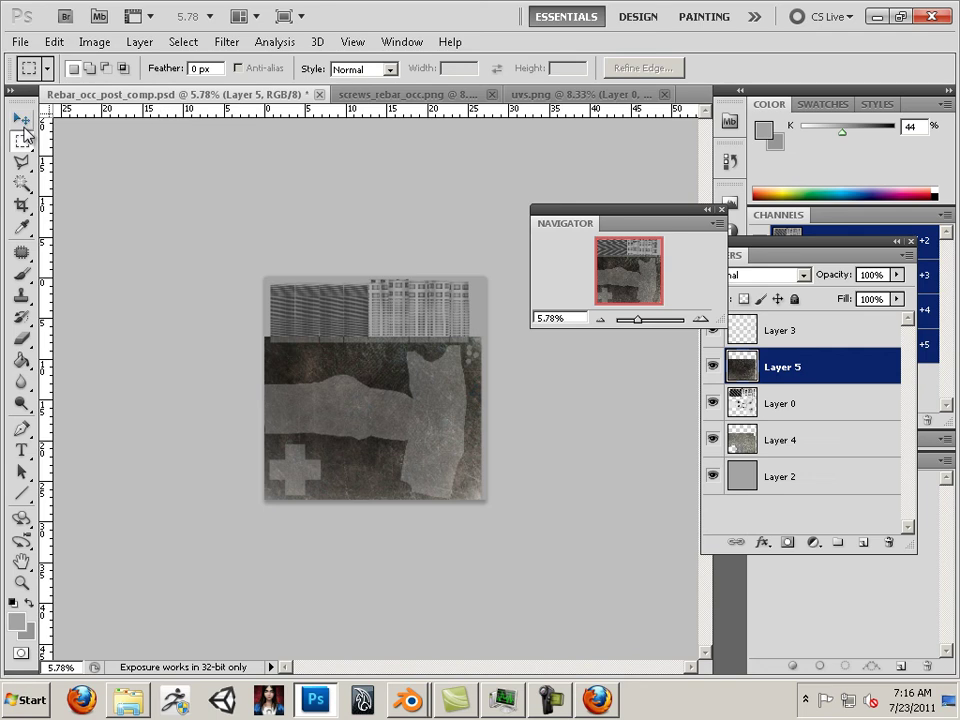
click(21, 119)
drag(484, 338, 354, 476)
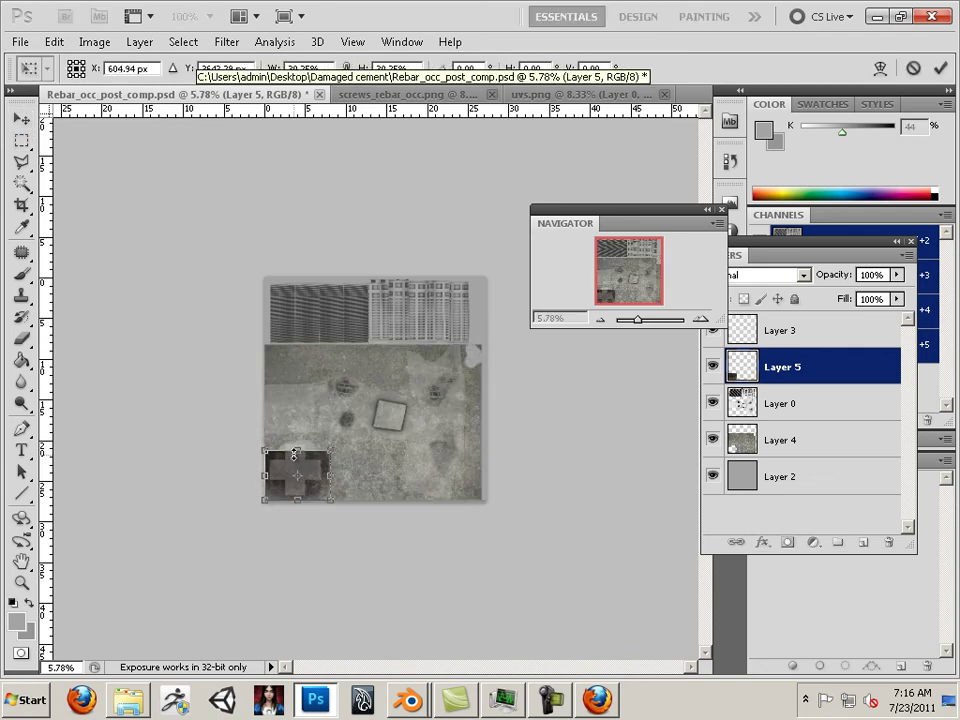
drag(297, 447, 288, 435)
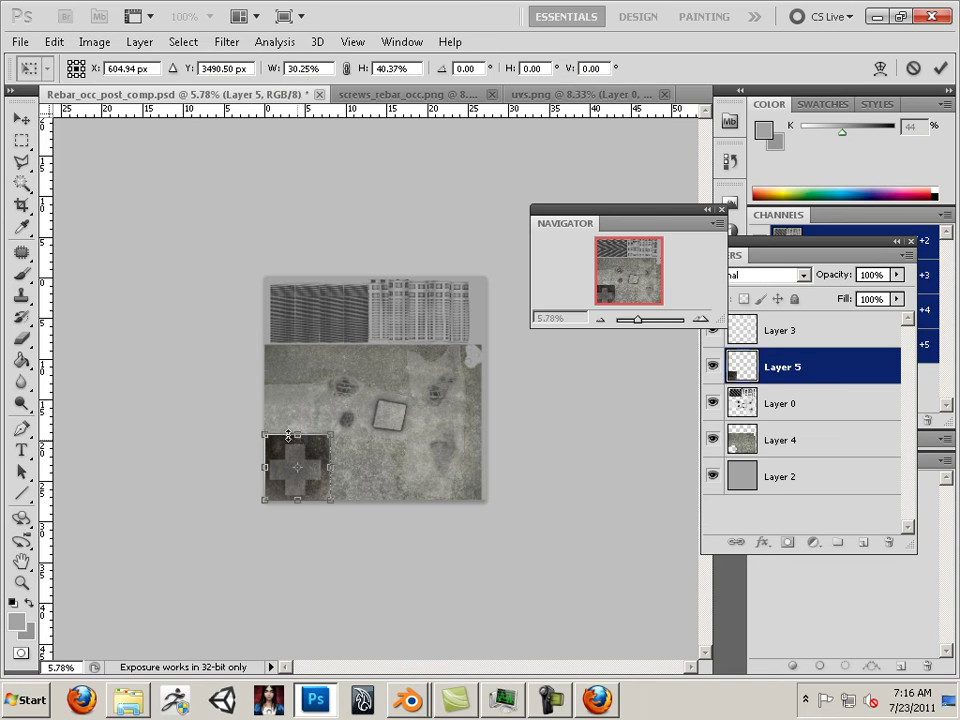
click(27, 119)
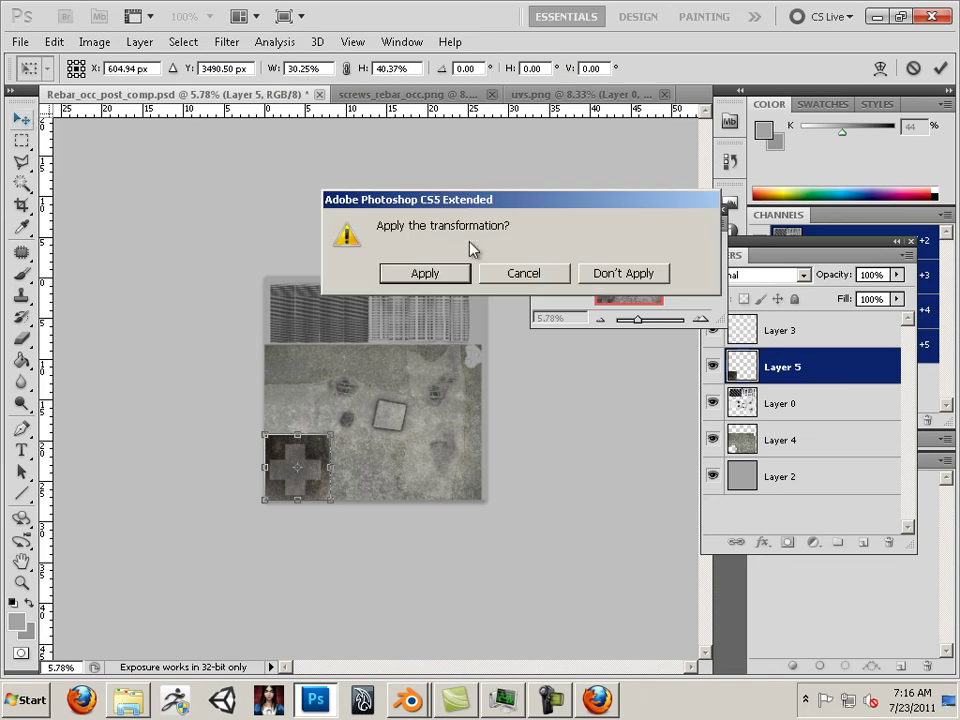
click(427, 272)
drag(636, 322, 645, 321)
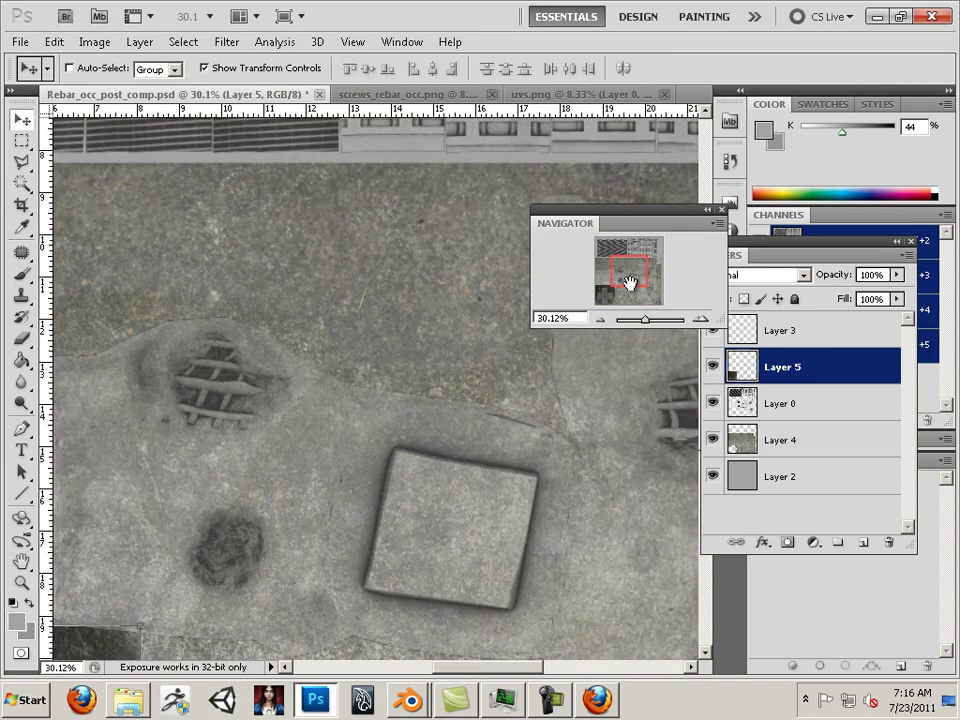
Scale the grunge layer to 62.16% in both directions over the cross-shaped island, apply it, and move the layer above Layer 3
drag(625, 265, 581, 311)
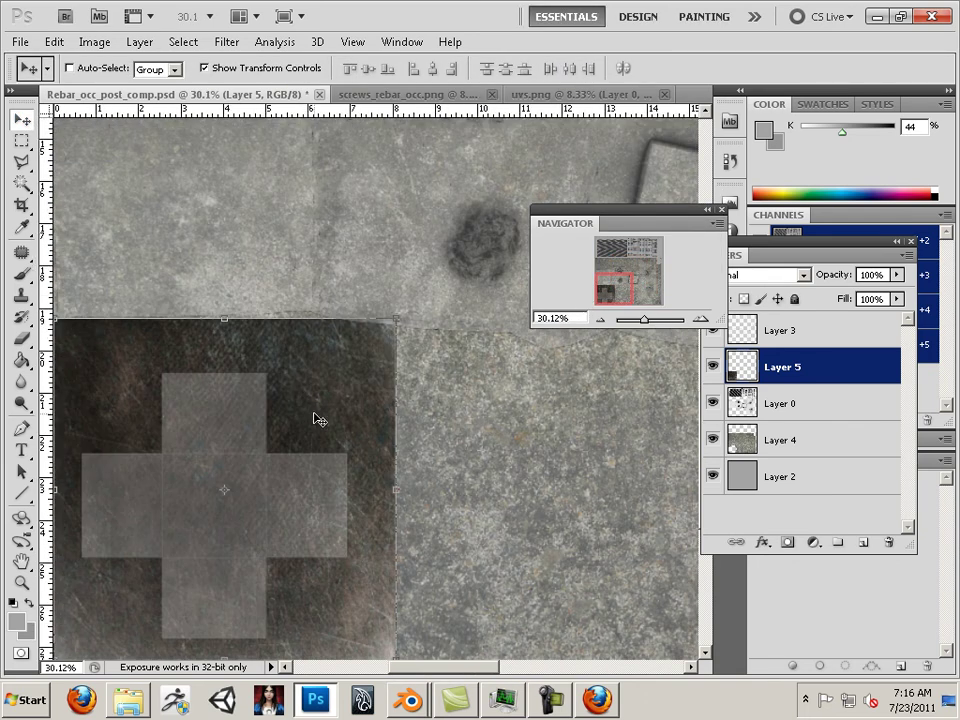
drag(390, 316, 295, 420)
drag(253, 458, 225, 432)
drag(305, 354, 251, 420)
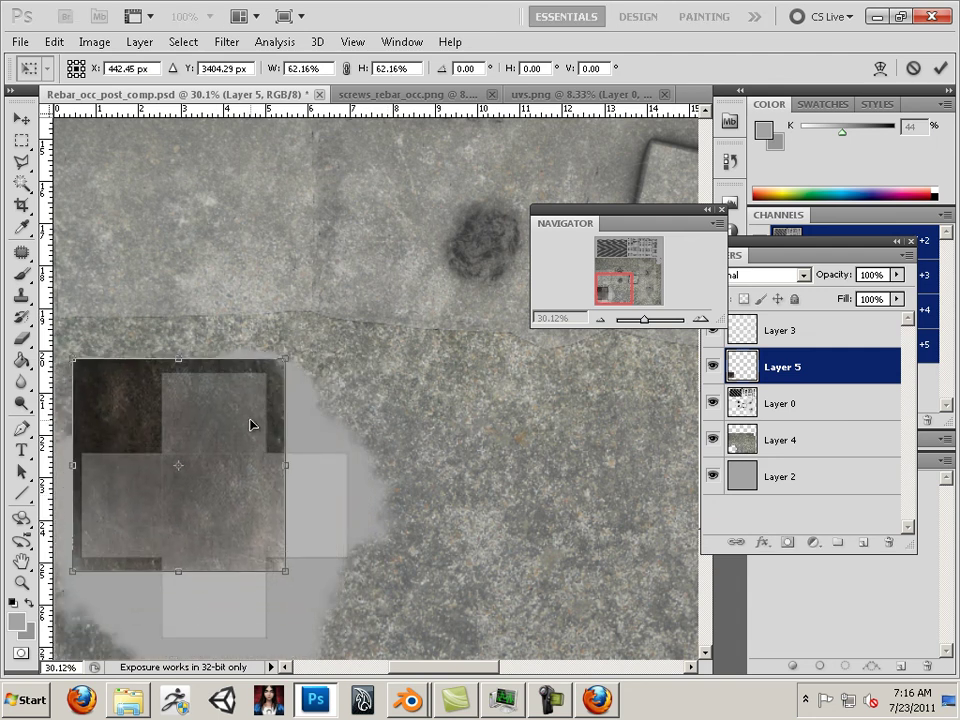
click(20, 120)
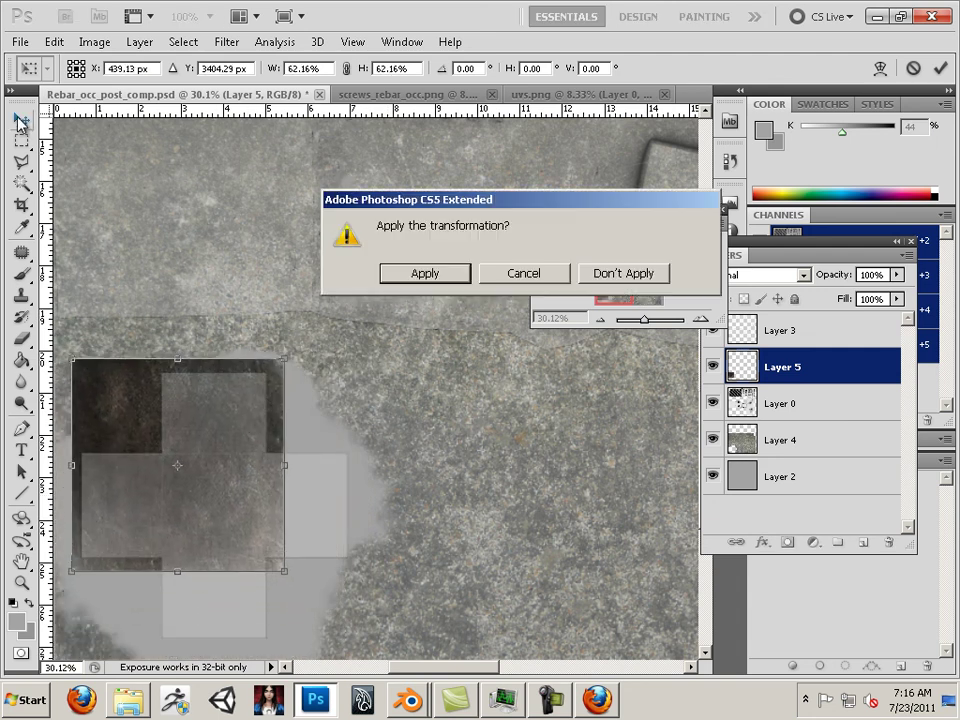
click(393, 276)
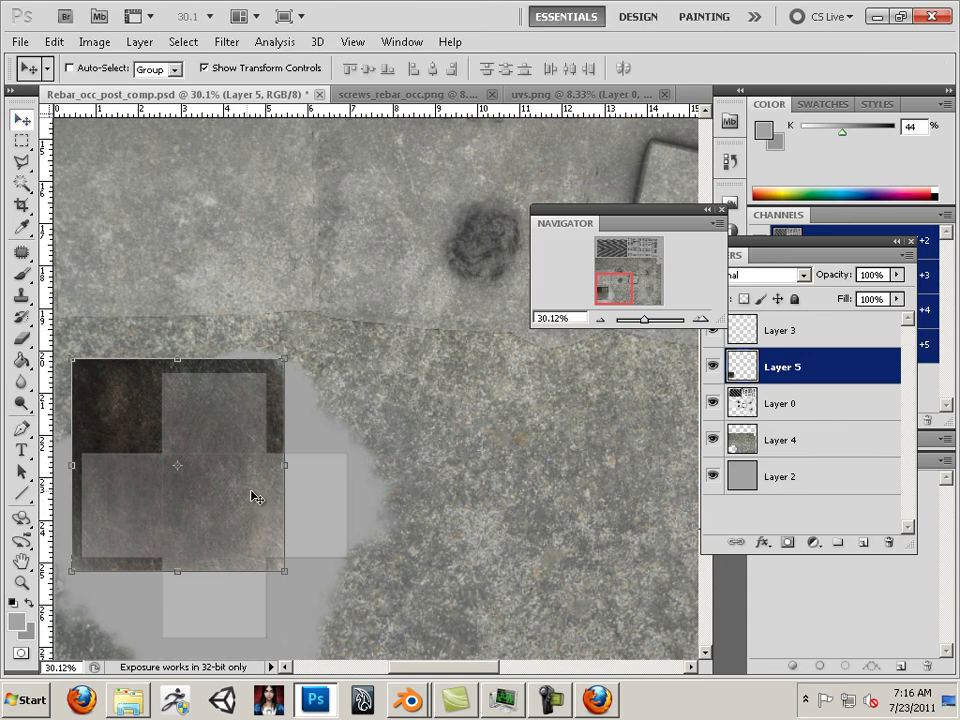
drag(838, 378, 805, 320)
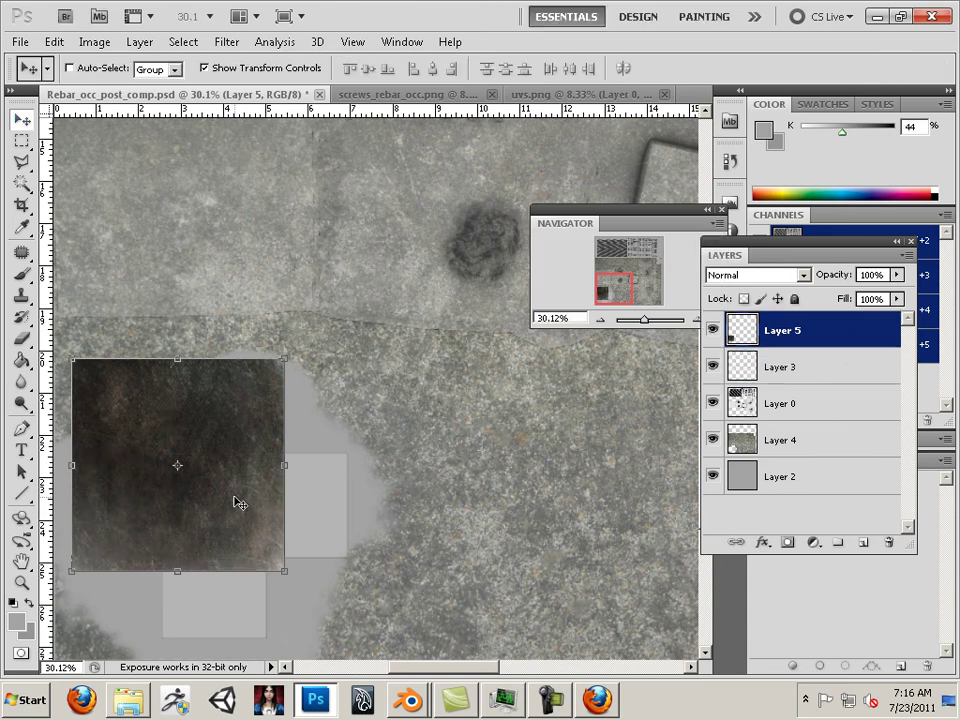
Duplicate the grunge patch sideways, erase the seam, shift the copy to cover the cross's full width, and merge it into Layer 5
drag(238, 503, 391, 496)
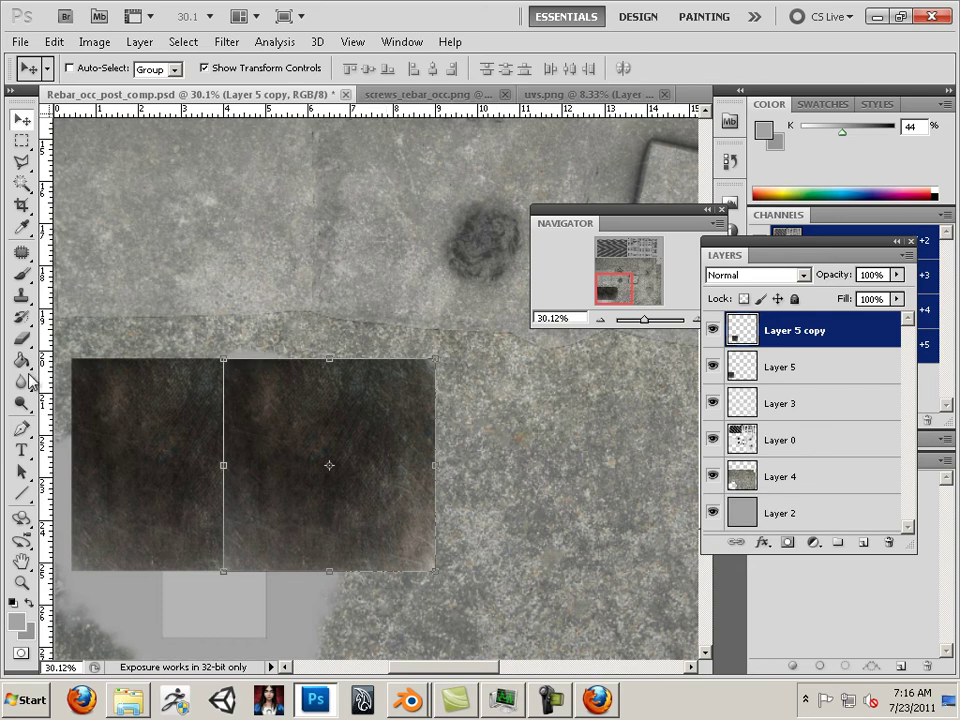
click(22, 338)
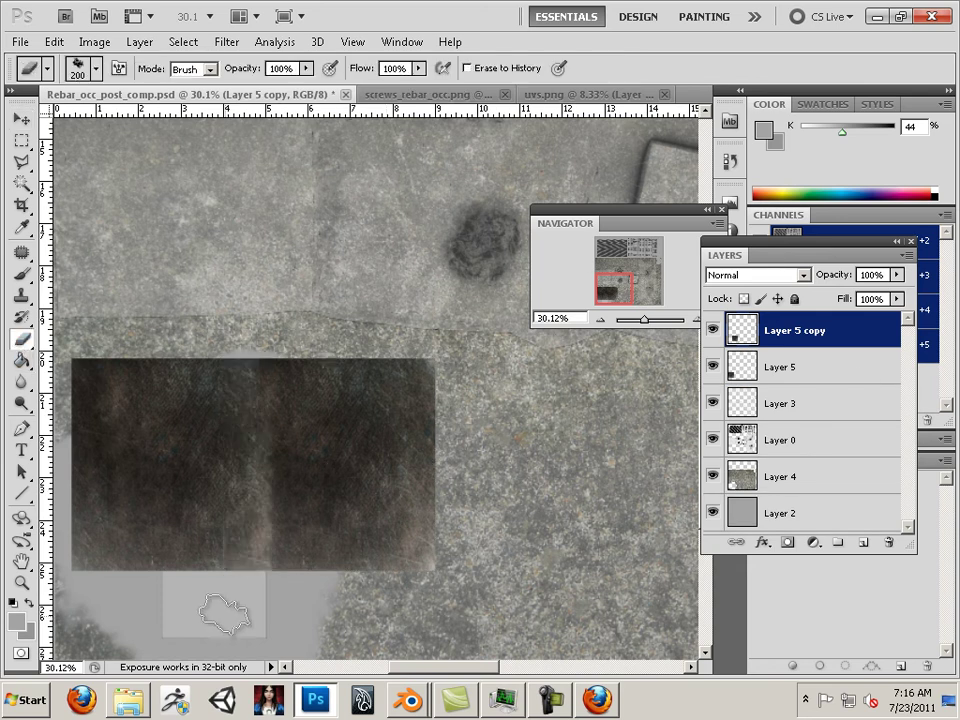
click(22, 119)
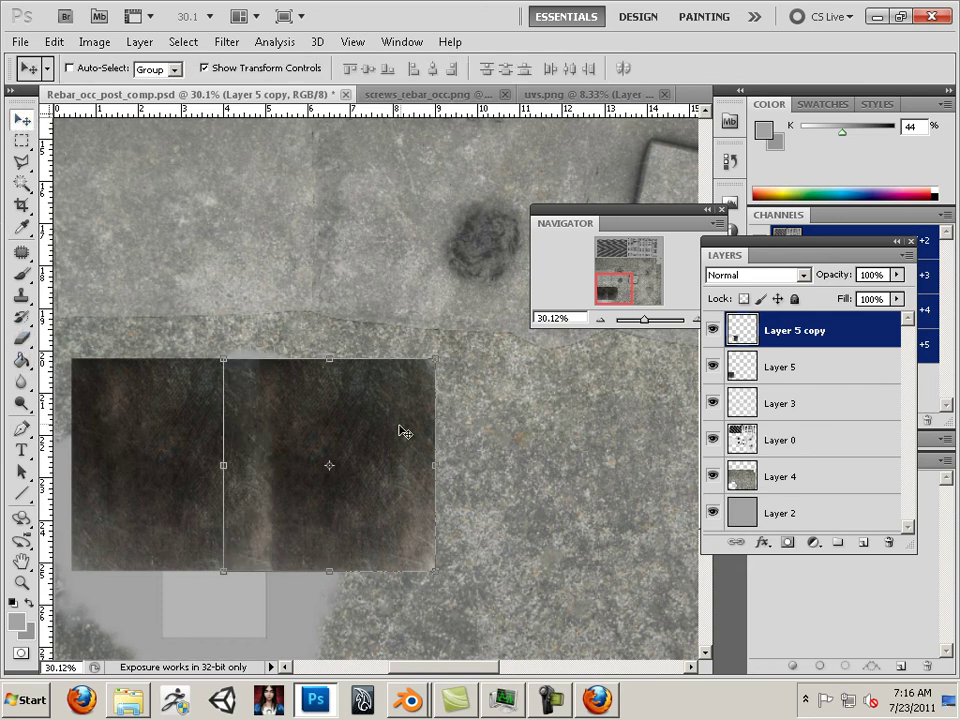
drag(403, 432, 347, 440)
drag(326, 445, 322, 438)
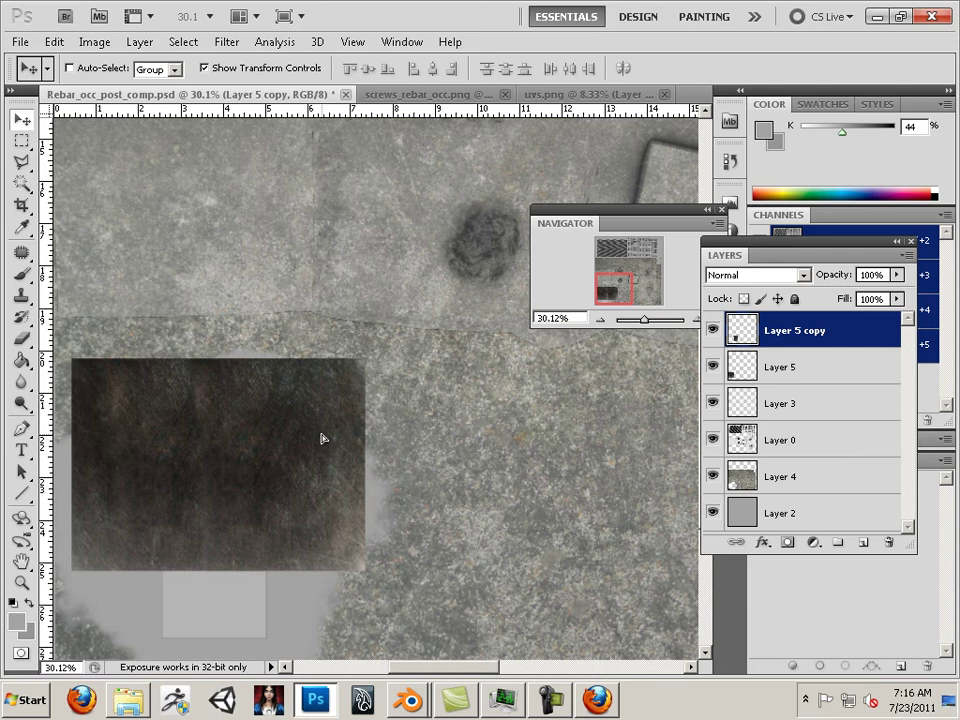
key(ctrl+t)
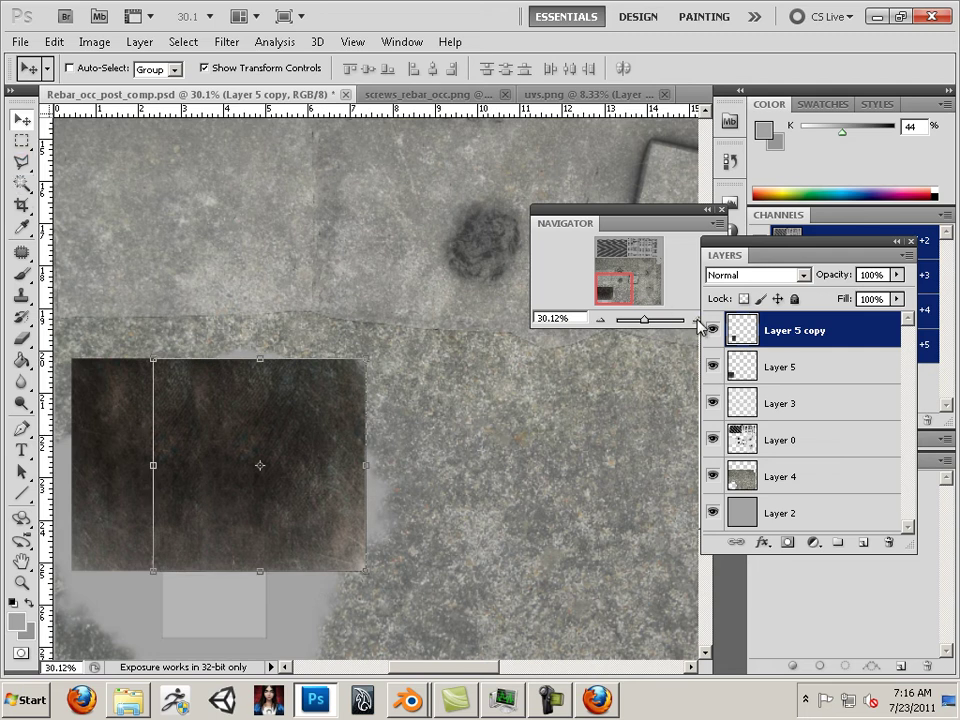
key(ctrl+e)
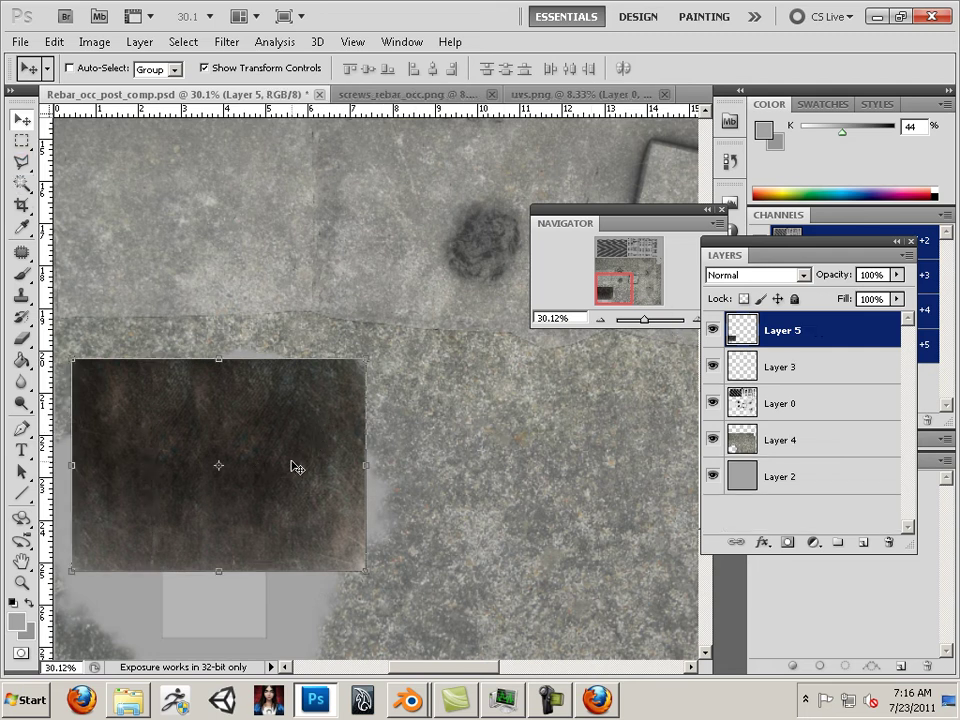
Duplicate the widened grunge patch downward over the cross's lower arm and soften its upper edge with the Eraser, enlarging the brush to 600
drag(296, 464, 299, 582)
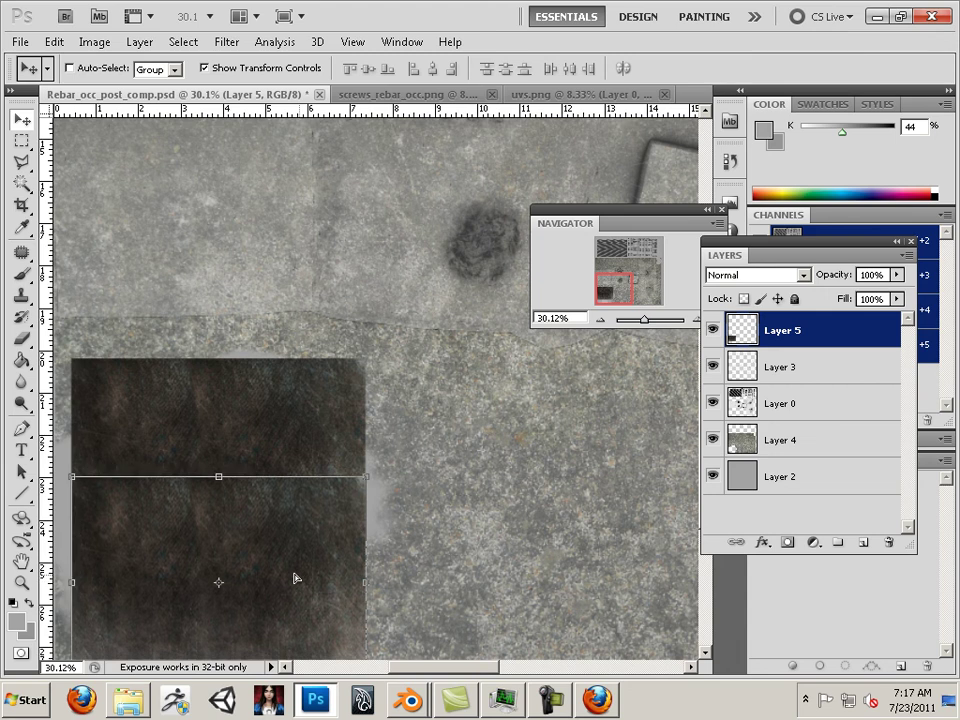
click(22, 338)
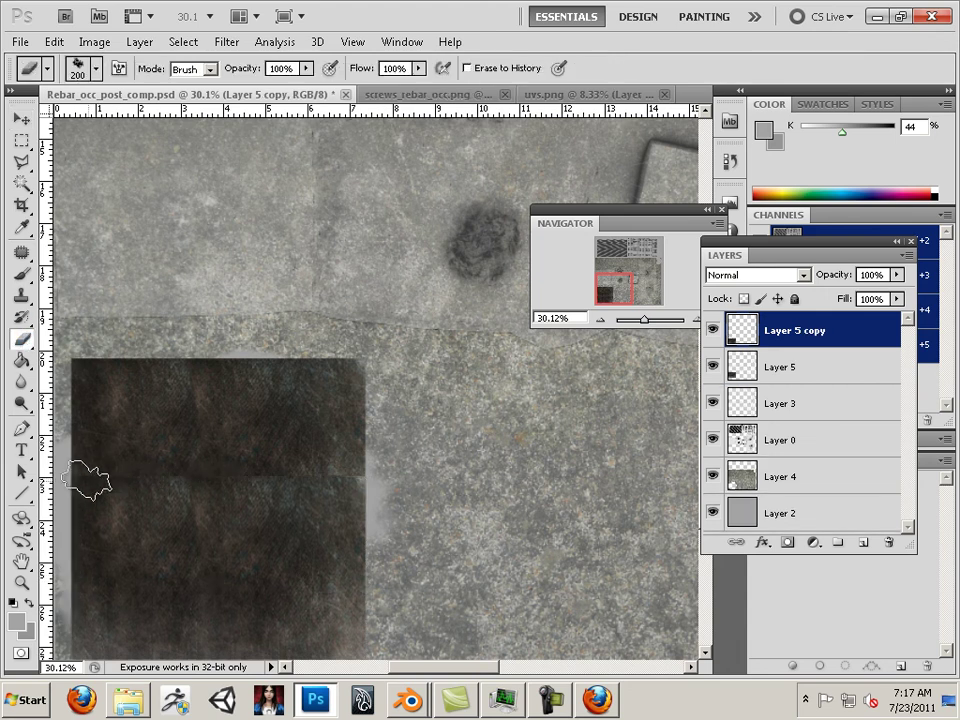
mouse_move(355, 478)
mouse_down()
mouse_move(330, 511)
mouse_move(353, 506)
mouse_move(283, 514)
mouse_move(133, 492)
mouse_up()
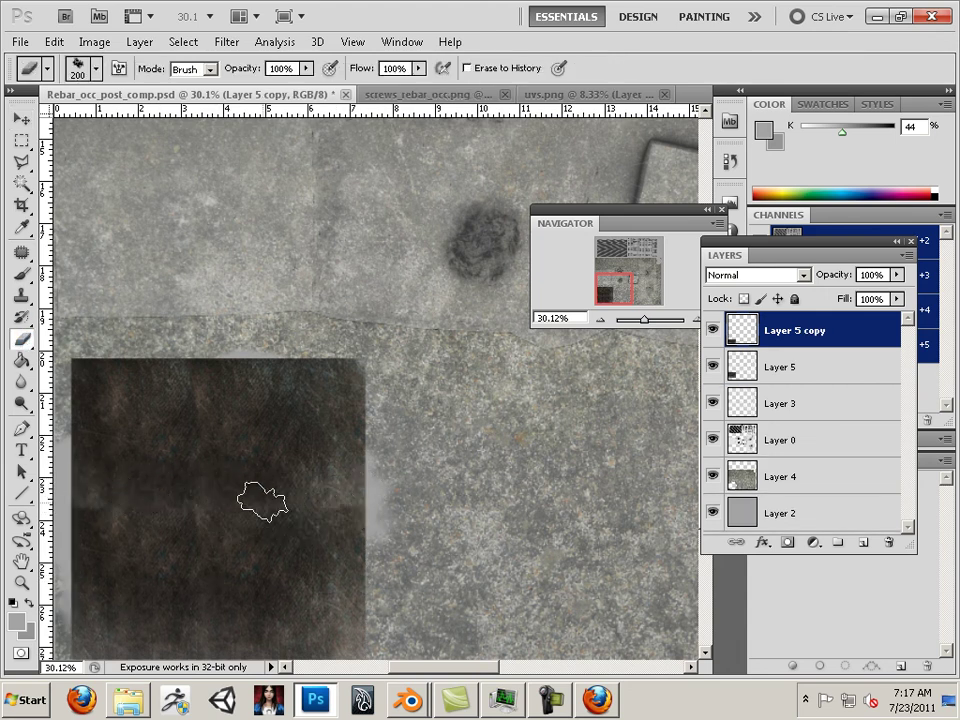
key(bracketright)
key(bracketright)
key(bracketright)
key(bracketright)
key(bracketright)
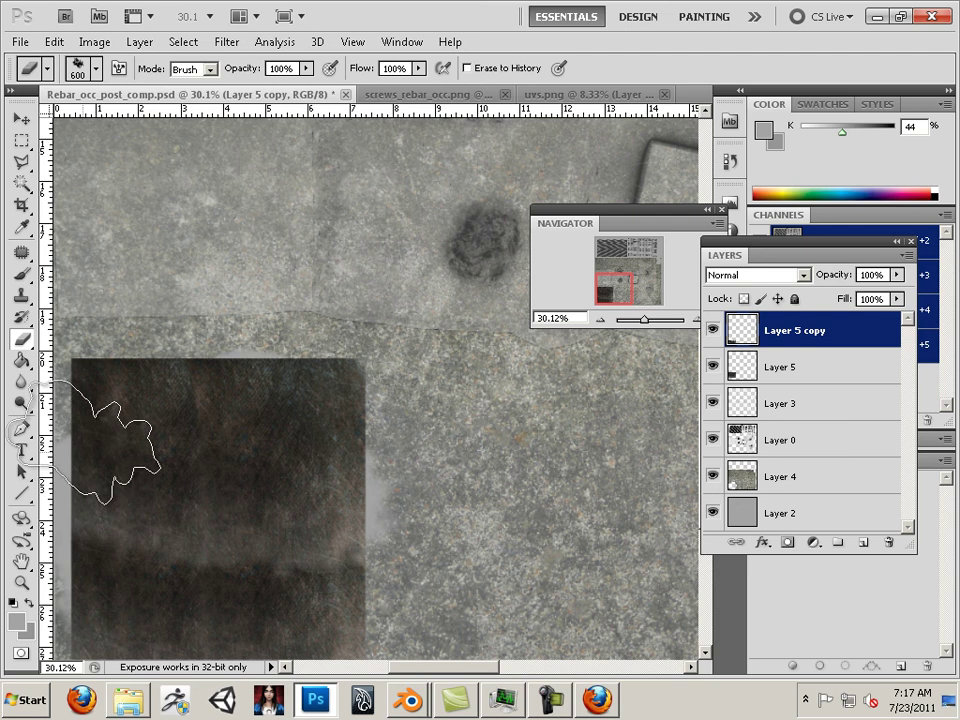
Move the lower grunge copy up to close the faded seam and merge it into Layer 5
click(21, 119)
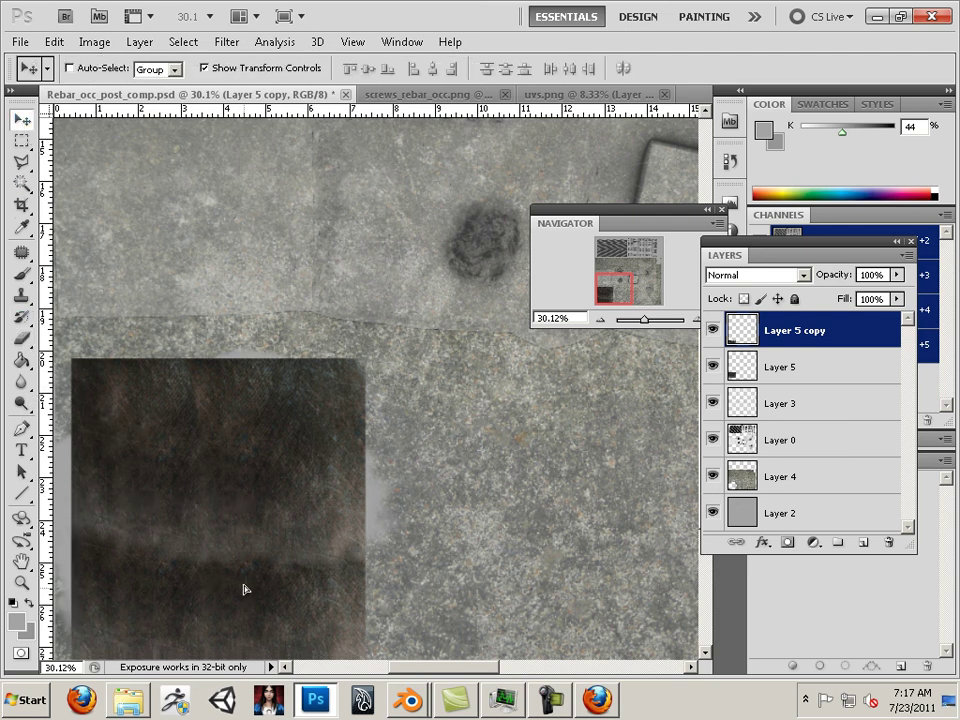
drag(242, 585, 236, 555)
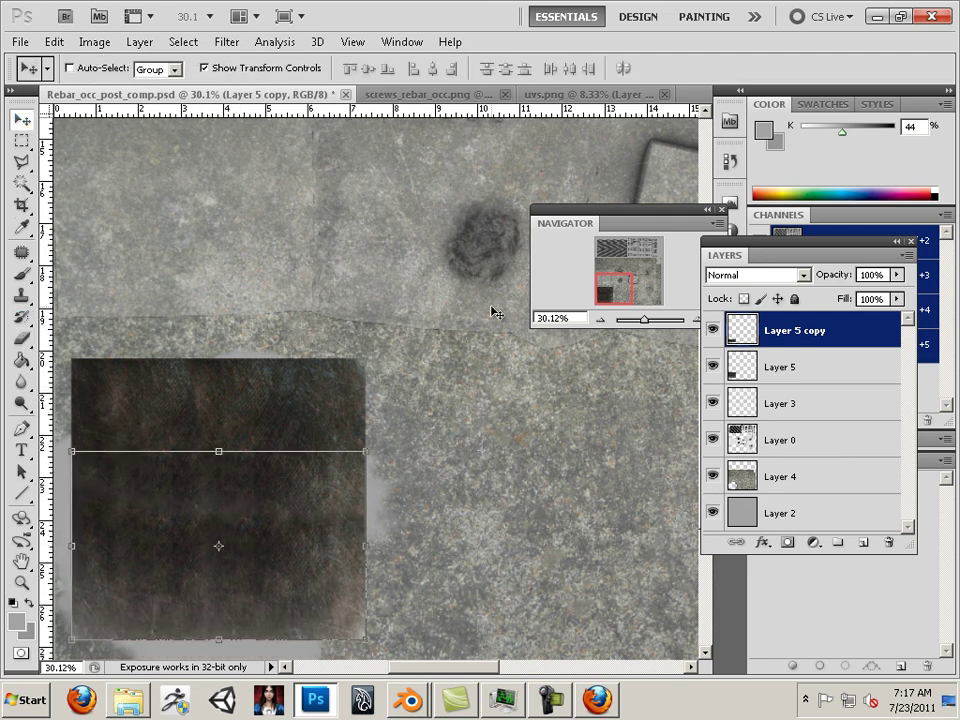
drag(645, 323, 641, 322)
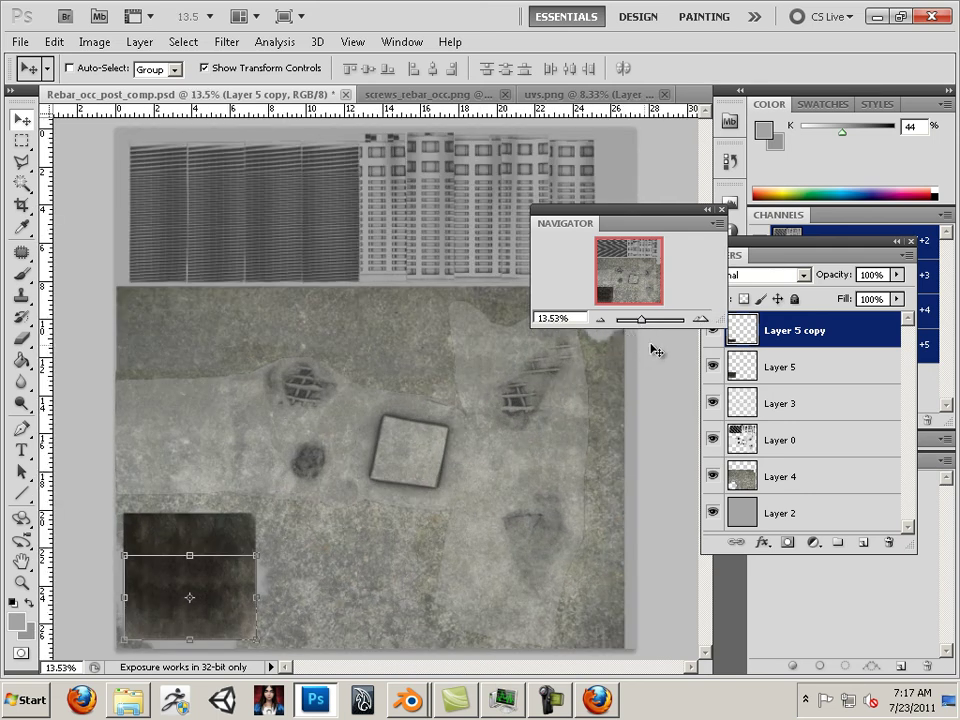
key(ctrl+e)
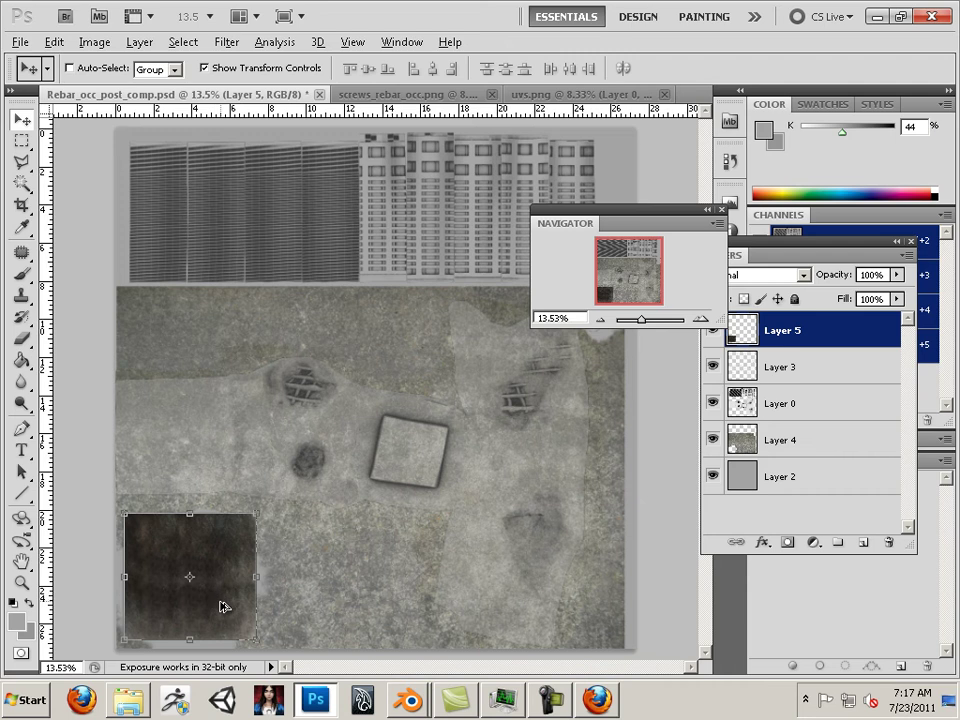
Copy the grunge patch to the upper-left corner of the texture over the rebar islands and stretch it to 125% height
drag(222, 607, 225, 216)
key(ctrl+j)
drag(191, 261, 190, 283)
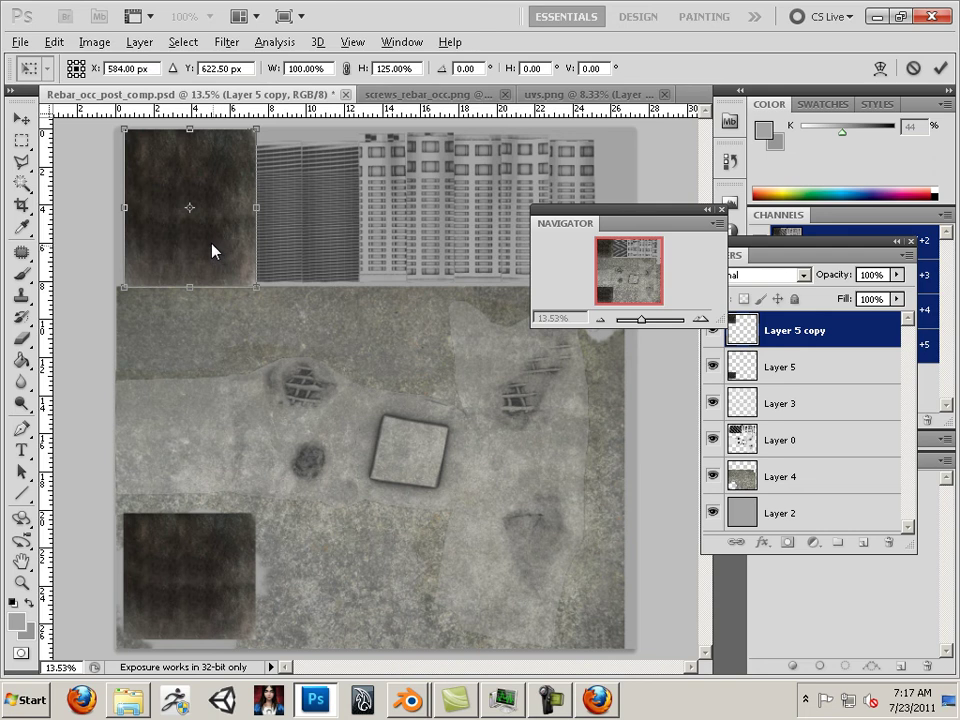
click(29, 121)
click(395, 271)
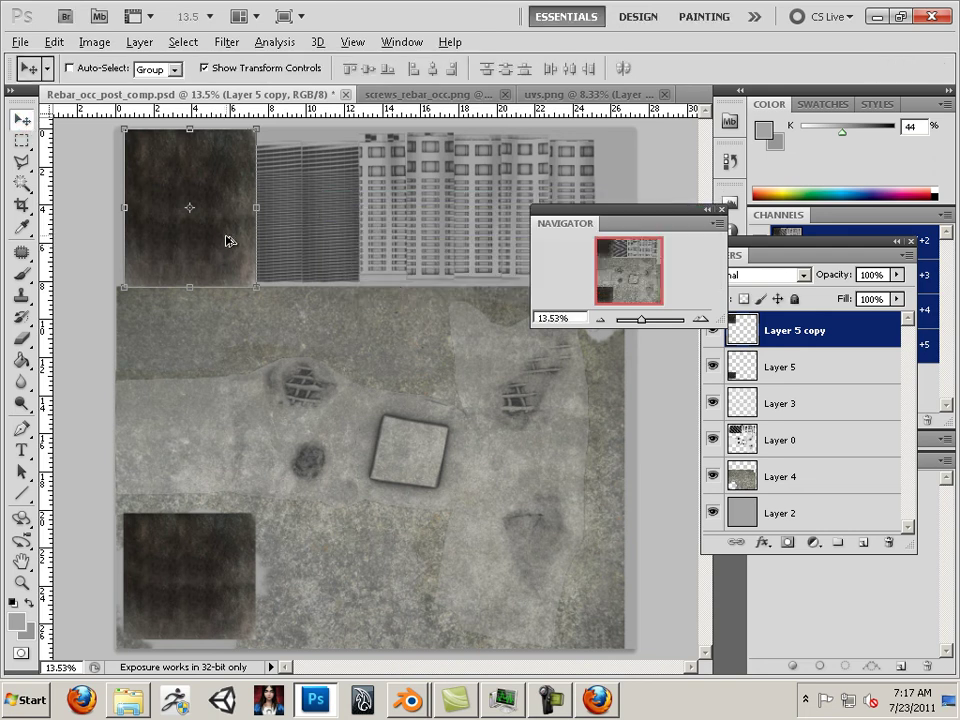
Duplicate the stretched grunge patch beside itself, erase its overlapping edge, and shift it left to hide the seam
drag(229, 241, 317, 243)
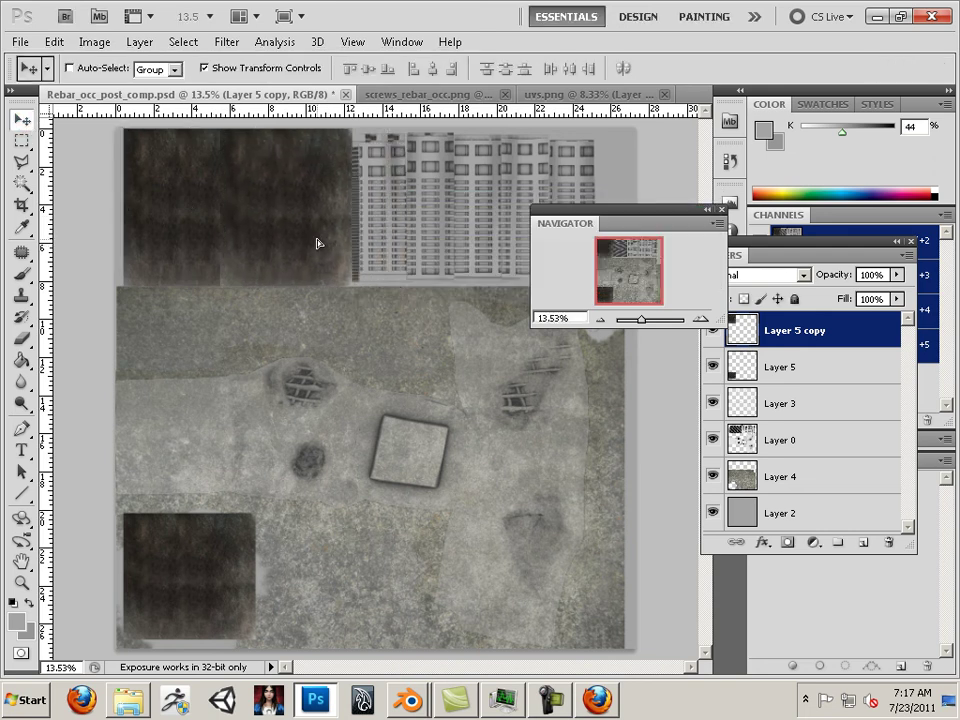
key(ctrl+j)
click(22, 340)
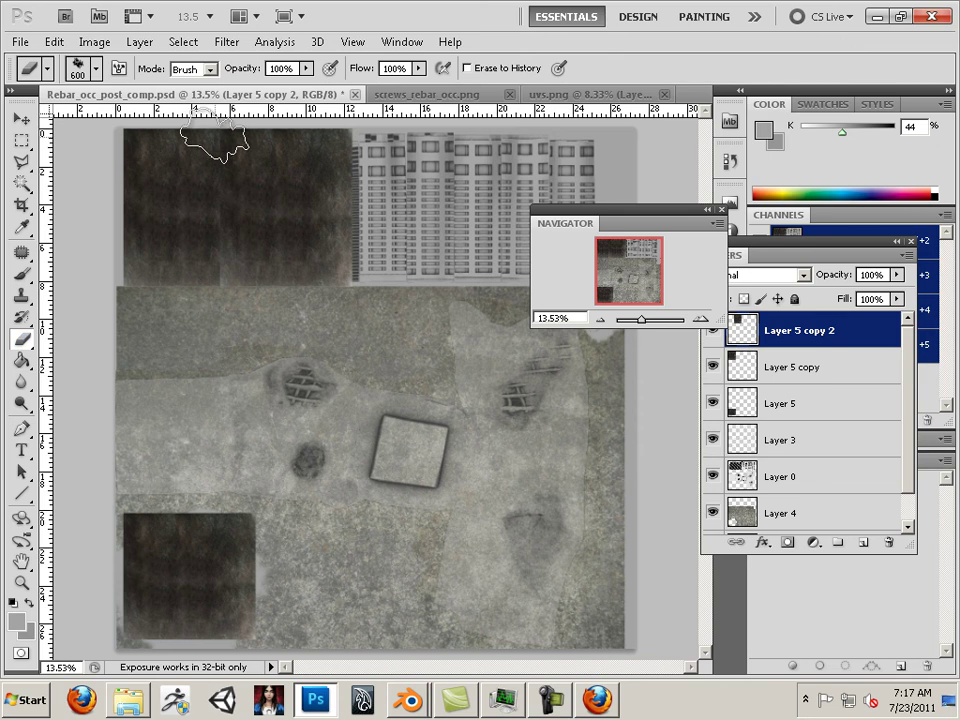
click(22, 119)
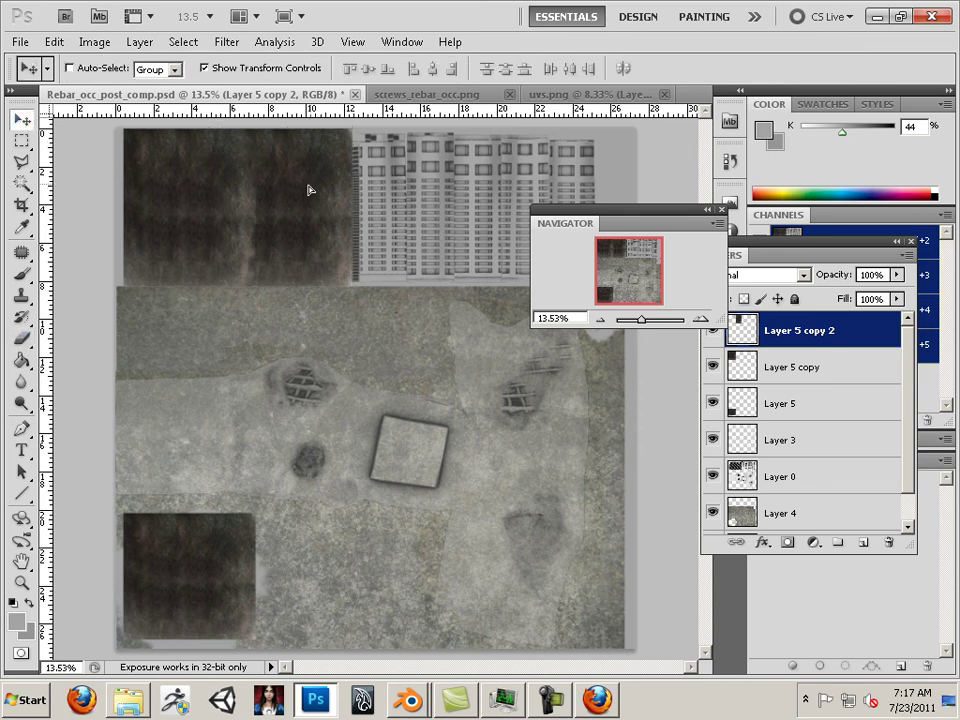
drag(306, 189, 295, 185)
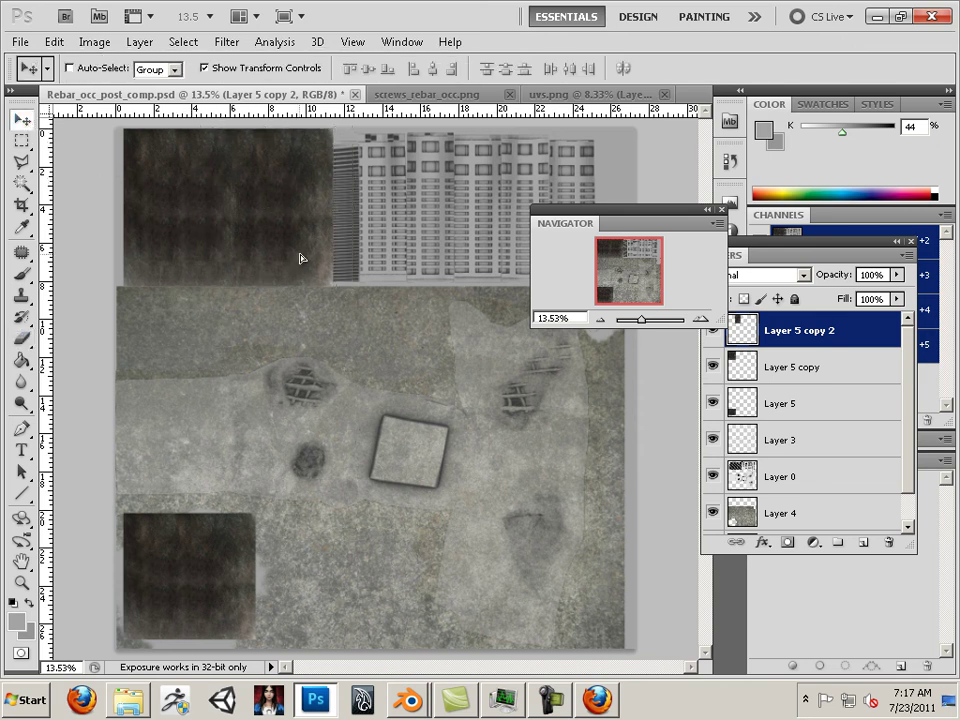
Tile more grunge copies across the rest of the upper strip and place one over the octagonal screw islands at the texture's right edge
drag(300, 257, 498, 253)
drag(590, 222, 745, 436)
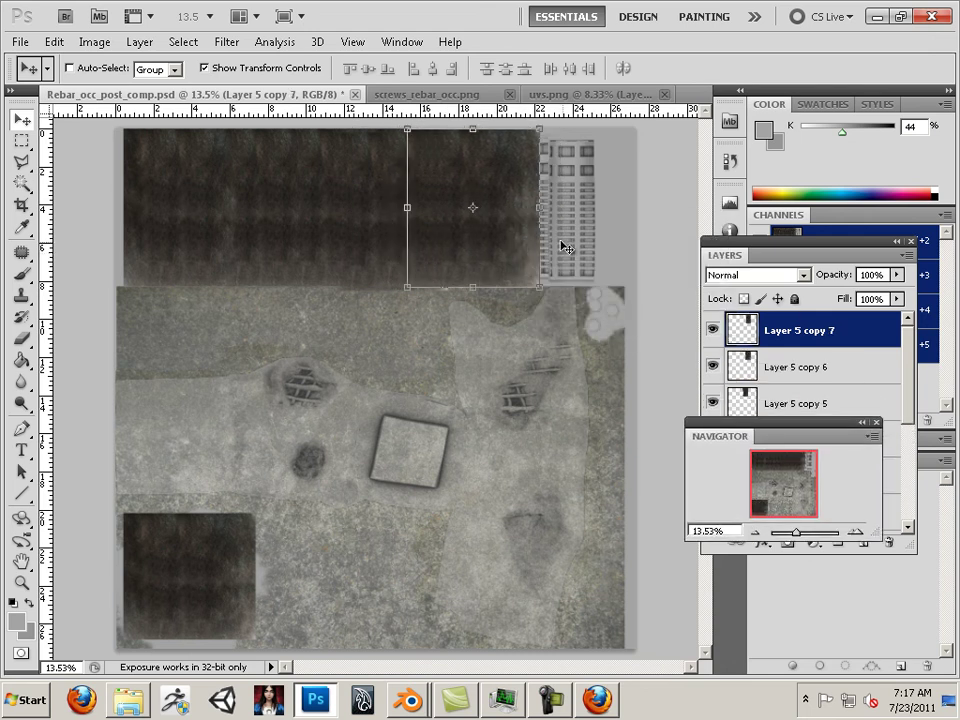
drag(508, 249, 615, 418)
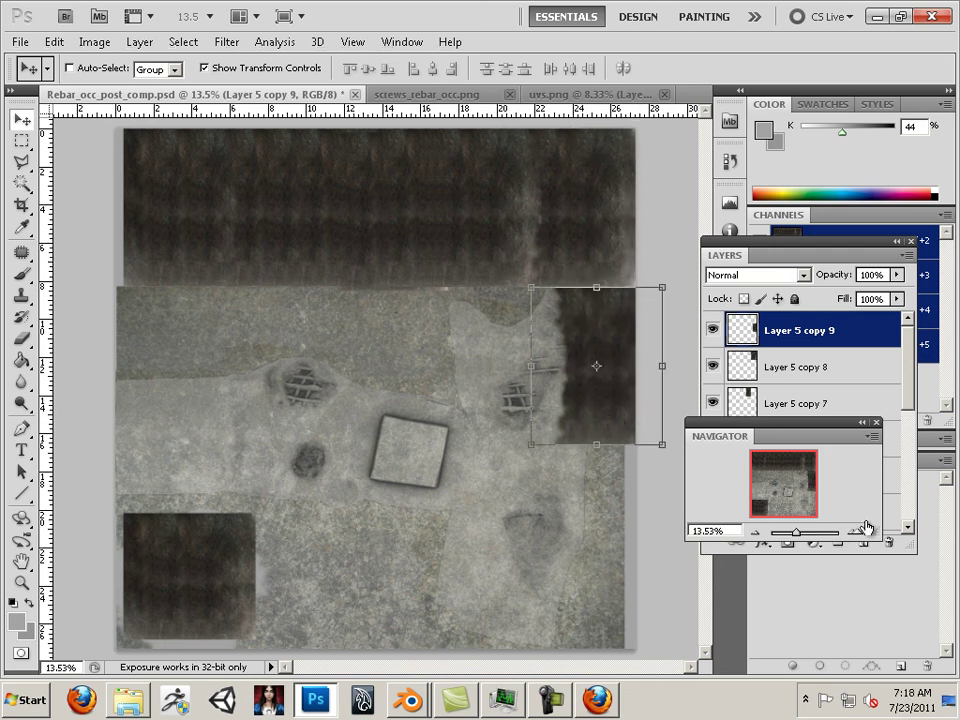
Lower the opacity of the grunge copy over the screw islands to 52% to reveal the UVs beneath
drag(799, 535, 805, 535)
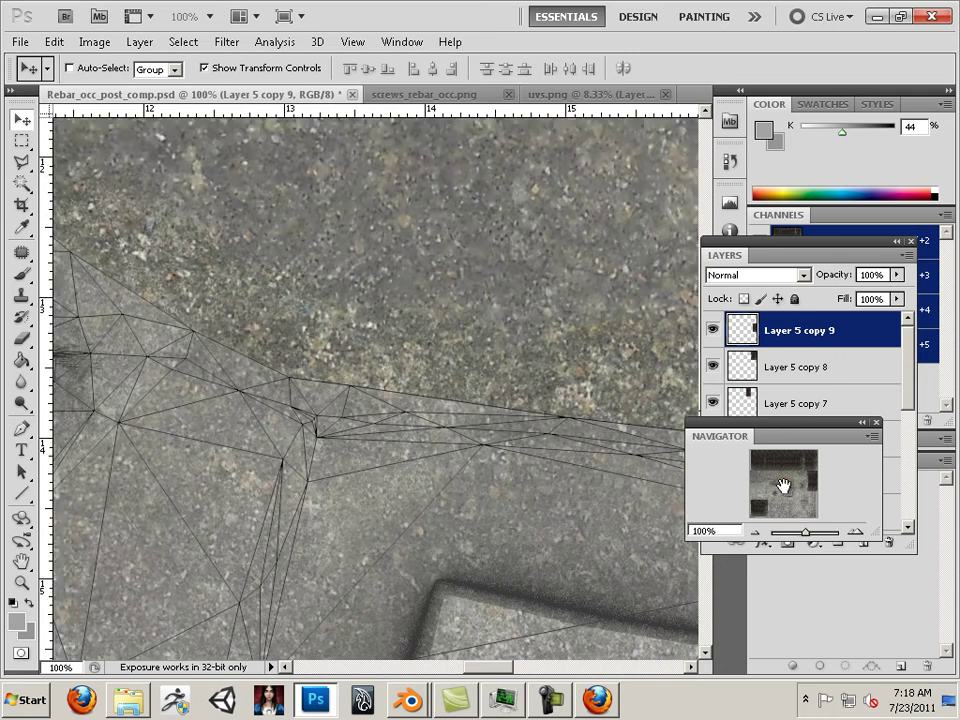
drag(784, 489, 811, 472)
click(897, 274)
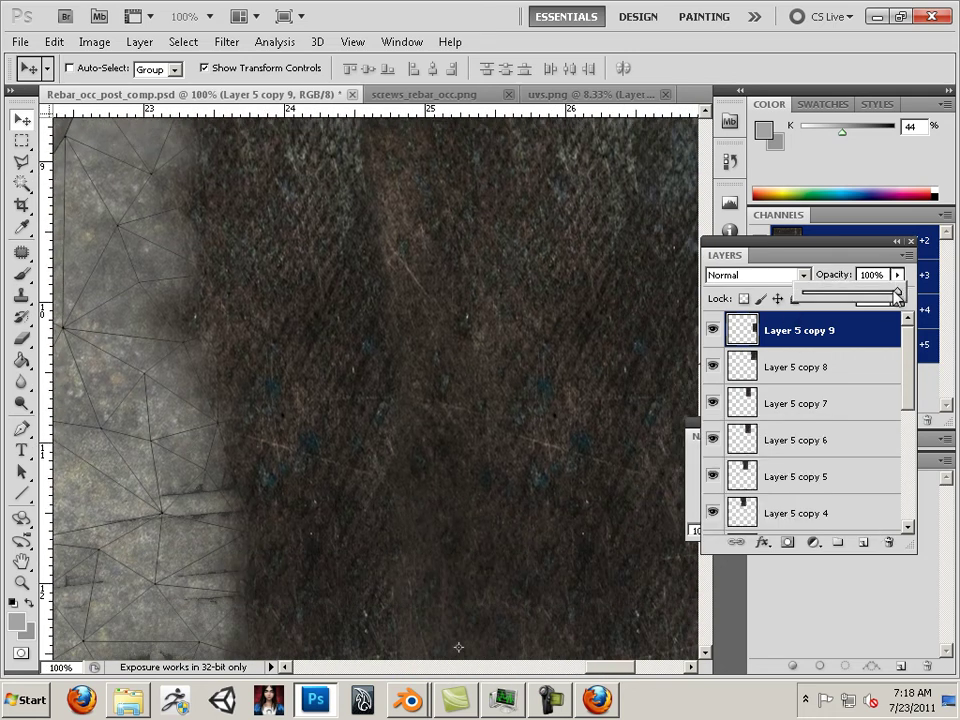
drag(865, 307, 851, 307)
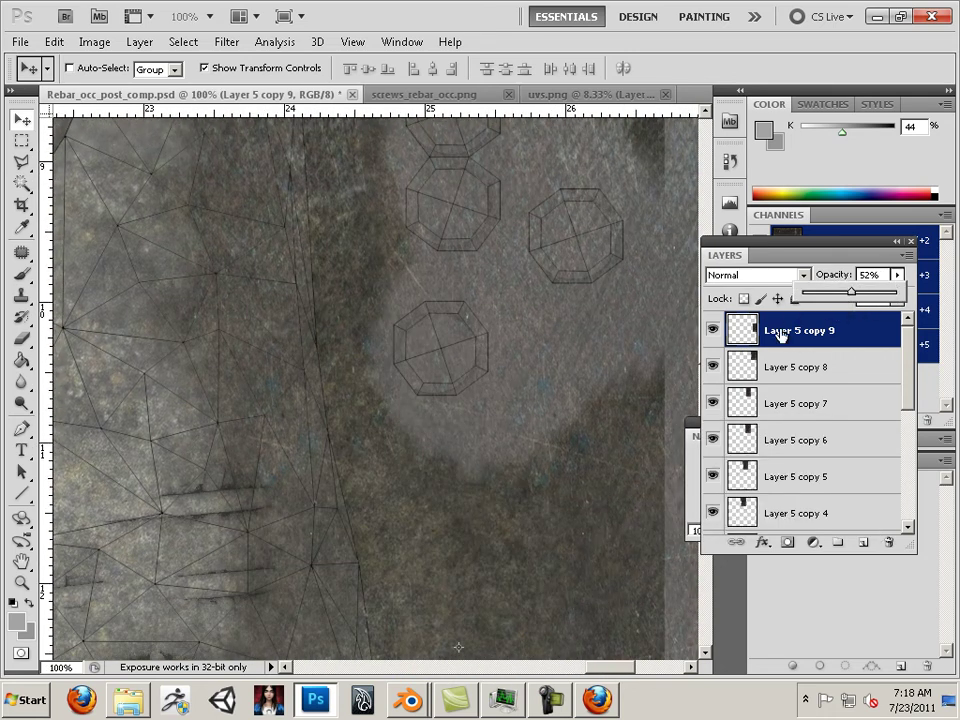
Erase the semi-transparent grunge copy around the octagonal screw islands with the size 100 Eraser, keeping it over the screws
click(22, 338)
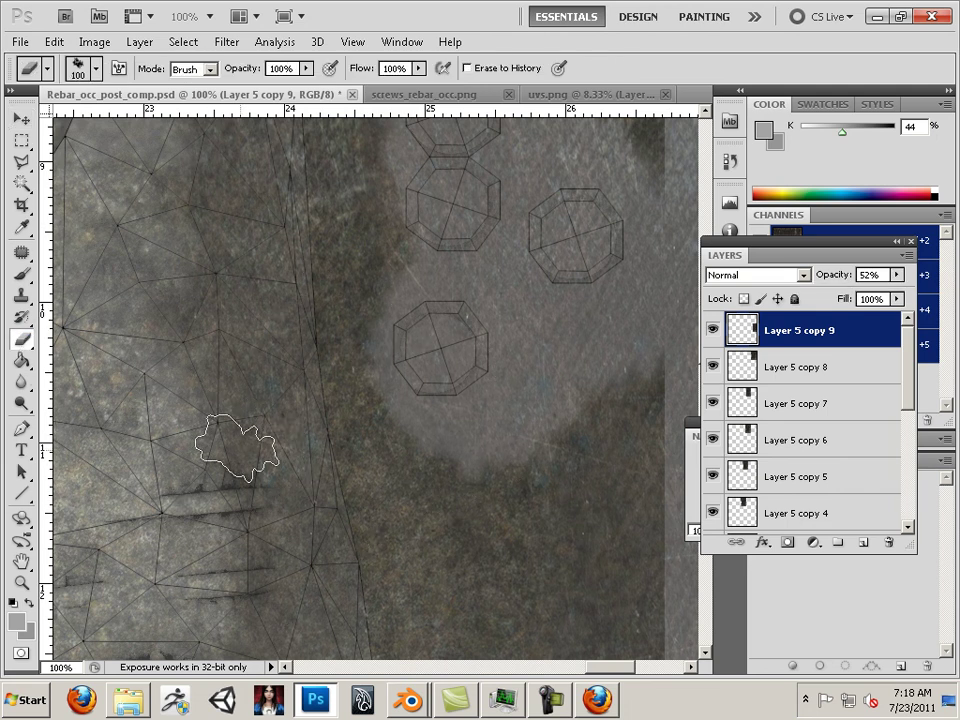
mouse_move(237, 447)
mouse_down()
mouse_move(255, 420)
mouse_move(281, 451)
mouse_move(272, 323)
mouse_move(304, 390)
mouse_move(283, 258)
mouse_move(263, 255)
mouse_move(244, 427)
mouse_move(332, 475)
mouse_move(341, 505)
mouse_move(615, 527)
mouse_move(566, 529)
mouse_move(603, 596)
mouse_move(647, 631)
mouse_move(648, 544)
mouse_move(624, 581)
mouse_move(629, 492)
mouse_move(576, 405)
mouse_up()
scroll(577, 404, down, 4)
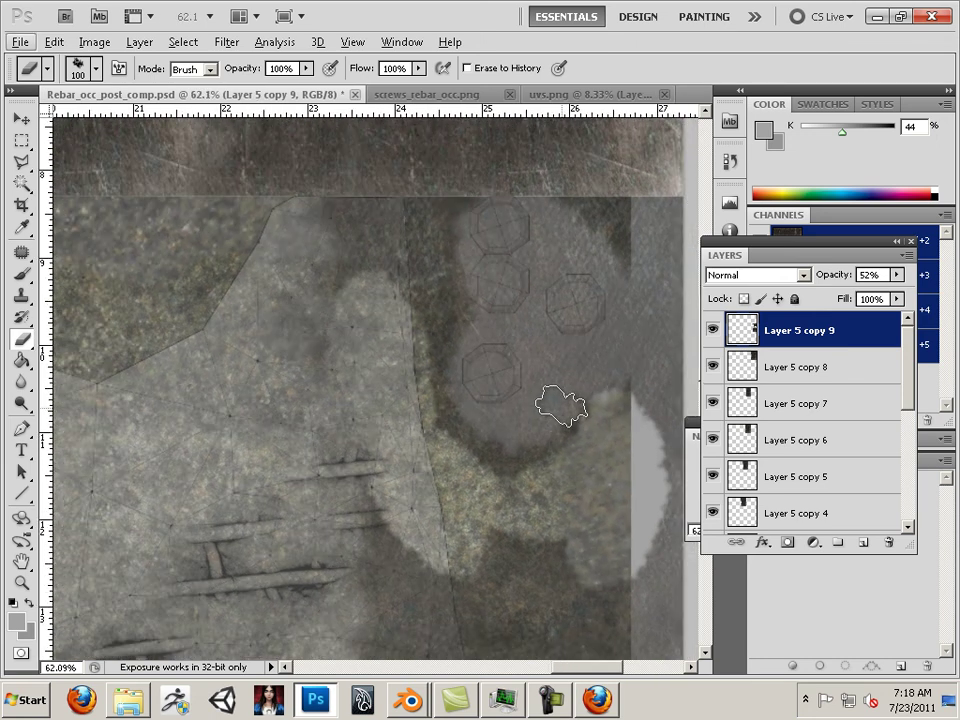
mouse_move(400, 323)
mouse_down()
mouse_move(374, 279)
mouse_move(314, 378)
mouse_move(333, 238)
mouse_up()
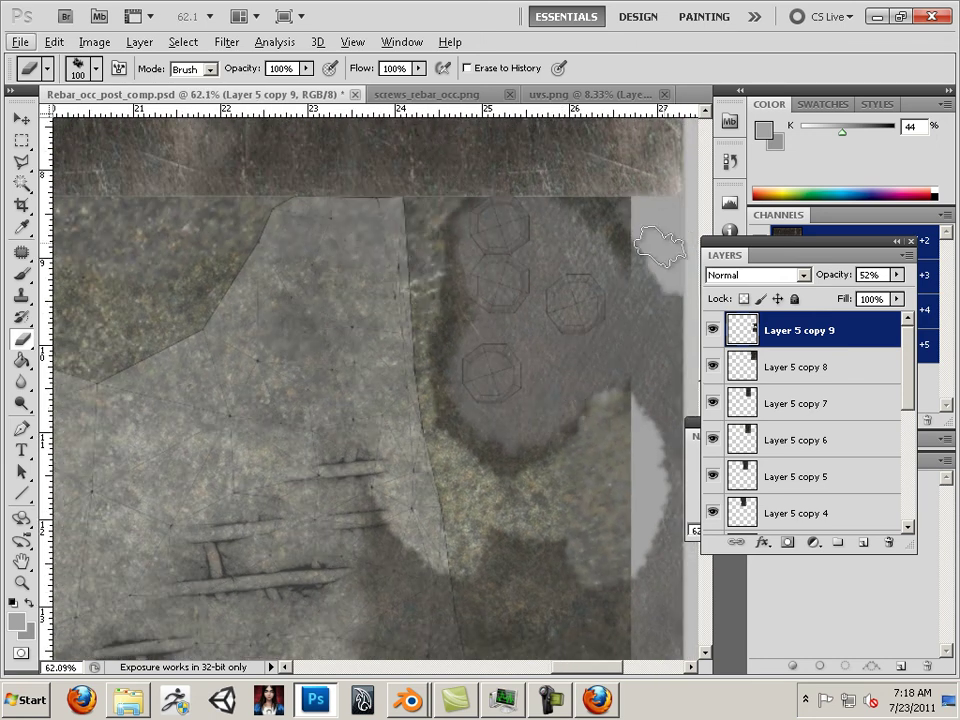
mouse_move(660, 245)
mouse_down()
mouse_move(681, 300)
mouse_move(678, 405)
mouse_move(675, 343)
mouse_move(648, 433)
mouse_move(645, 272)
mouse_up()
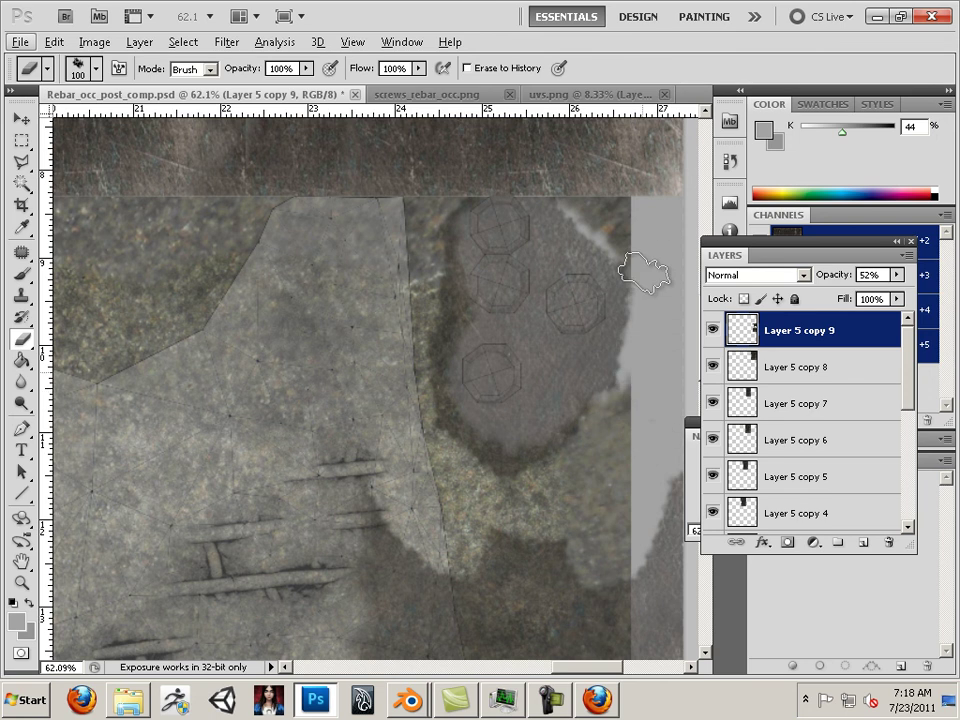
mouse_move(619, 514)
mouse_down()
mouse_move(580, 583)
mouse_move(560, 533)
mouse_up()
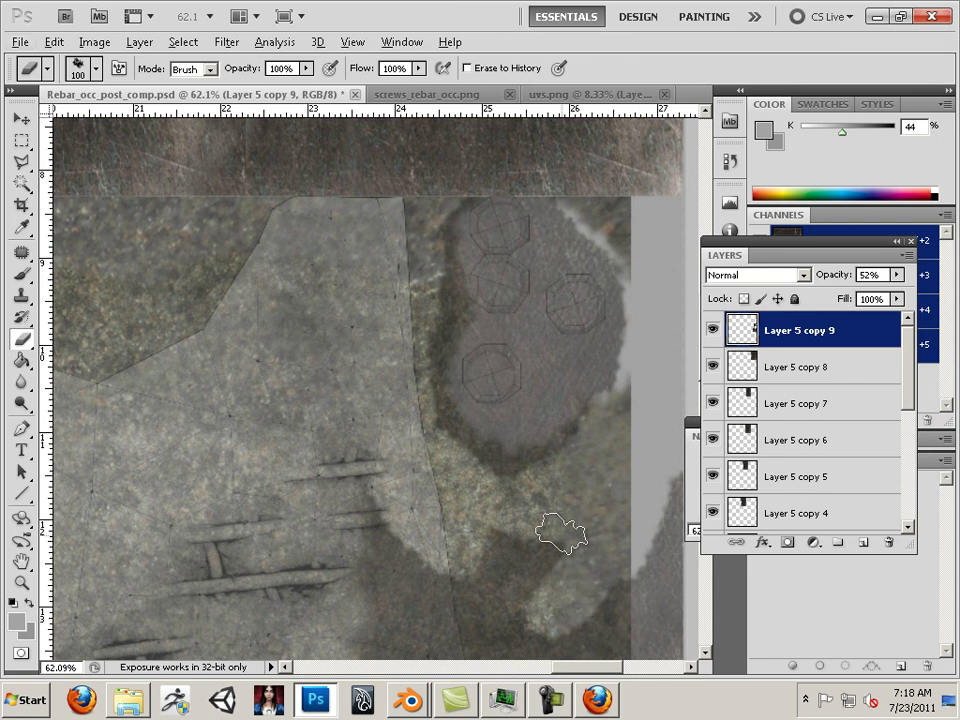
Enlarge the Eraser to 300 and erase the remaining grunge from the cement below the screw islands
scroll(491, 529, down, 3)
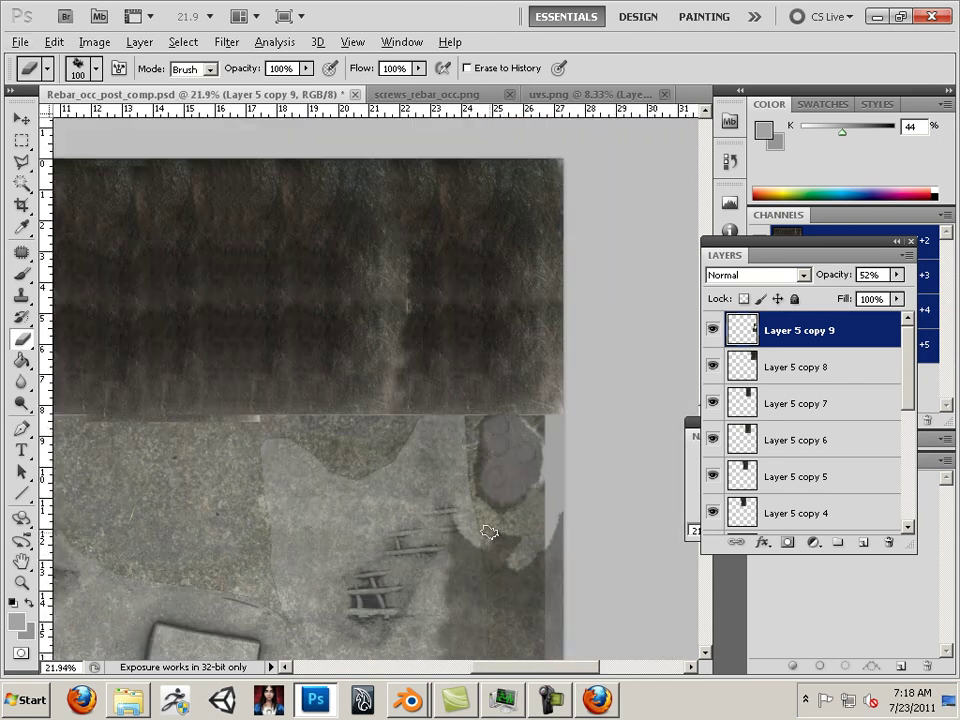
key(alt)
drag(577, 575, 617, 424)
key(bracketright)
key(bracketright)
key(bracketright)
key(bracketright)
key(bracketright)
key(bracketright)
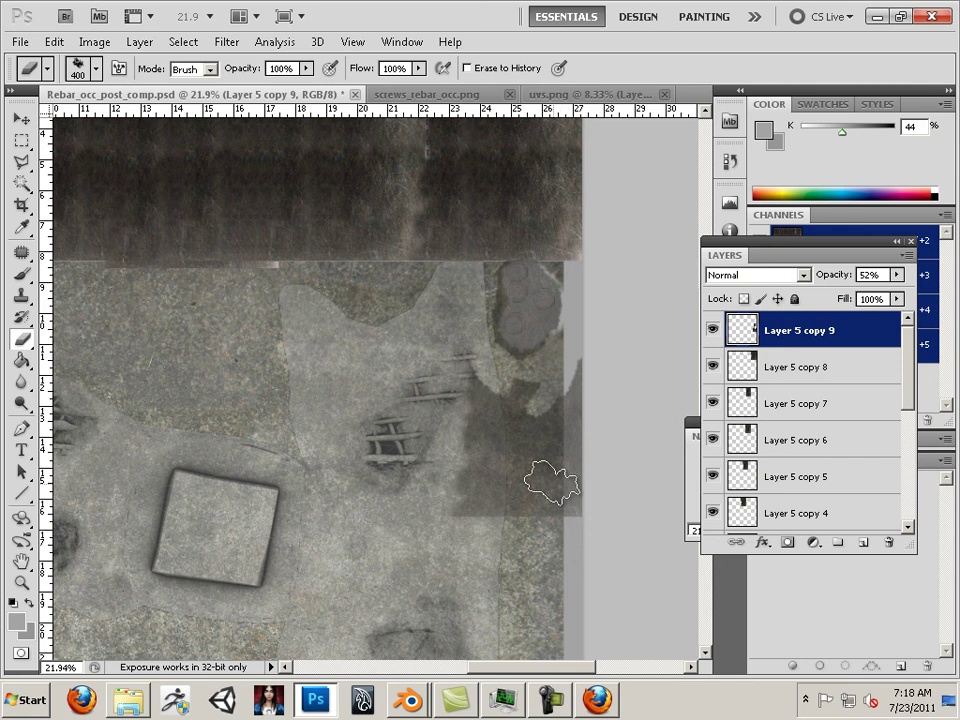
drag(573, 410, 525, 450)
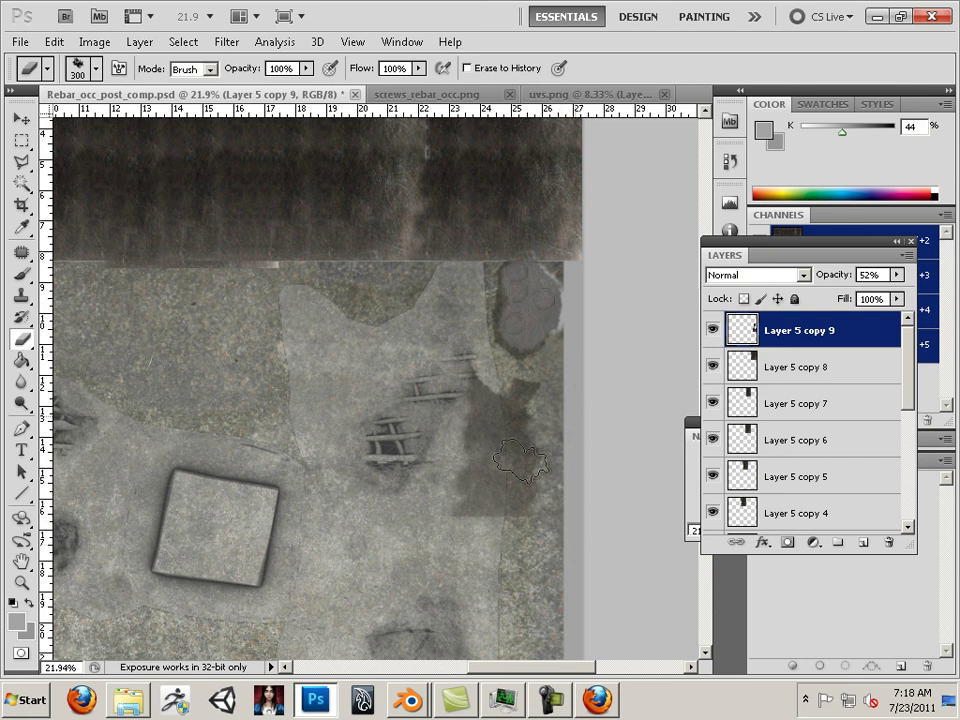
mouse_move(440, 375)
mouse_down()
mouse_move(475, 475)
mouse_move(456, 489)
mouse_move(450, 418)
mouse_move(455, 455)
mouse_up()
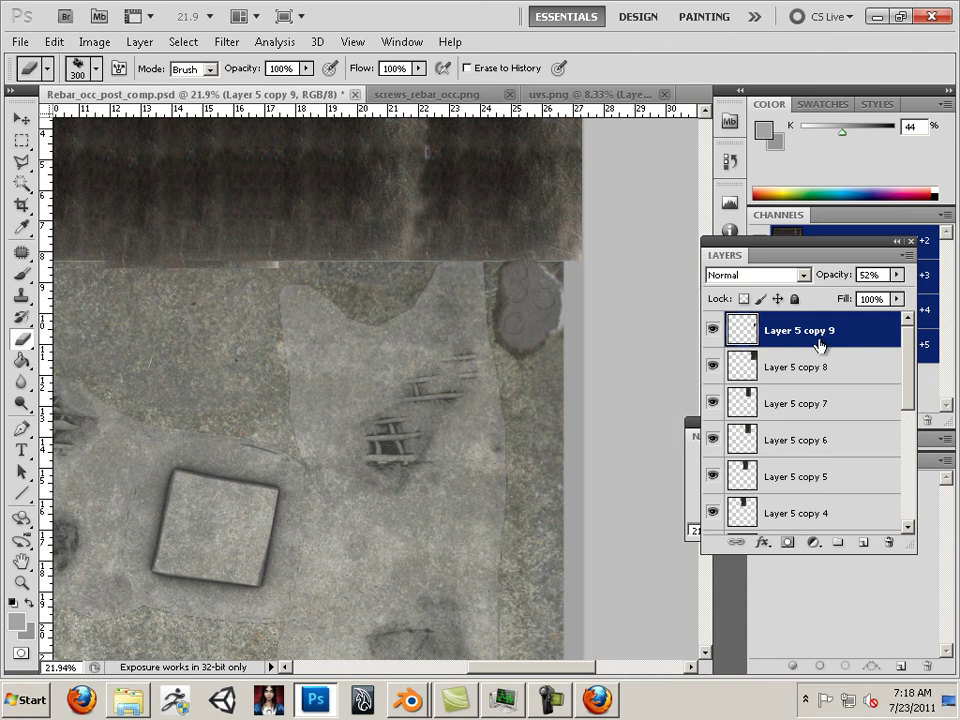
Merge all the Layer 5 grunge copies and Layer 5 down into Layer 3
key(Delete)
key(Delete)
key(Delete)
key(Delete)
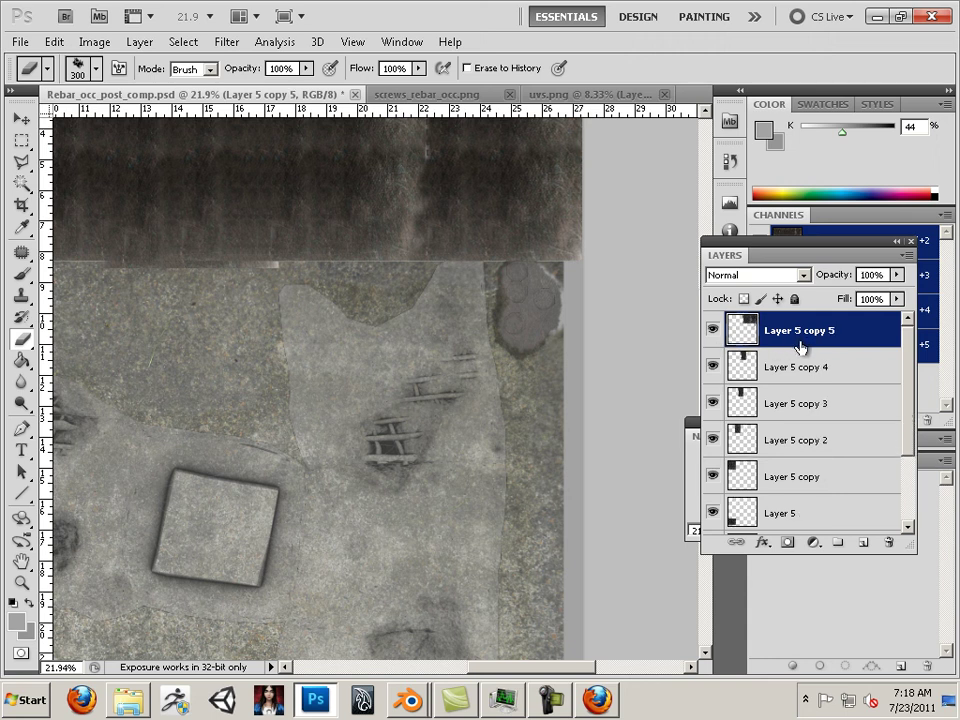
key(Delete)
key(Delete)
key(Delete)
key(Delete)
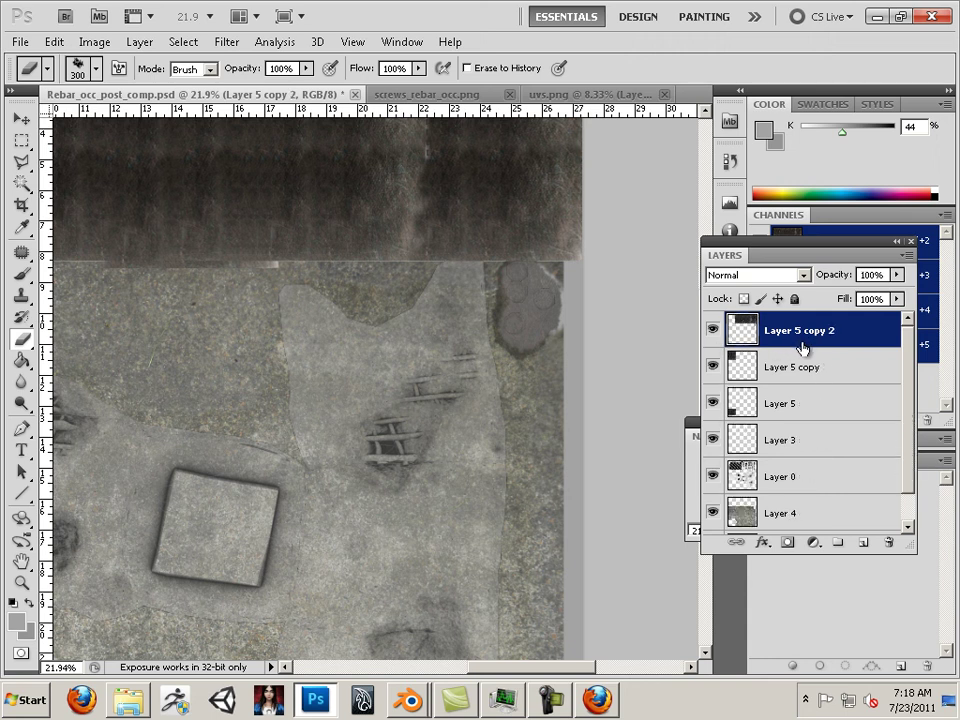
key(Delete)
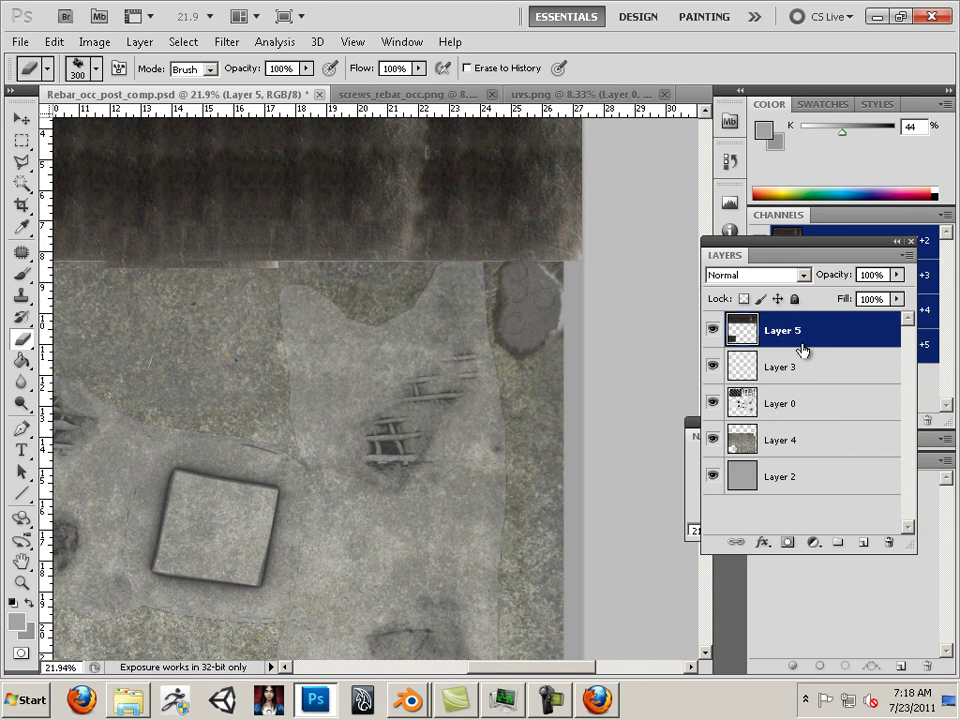
key(Delete)
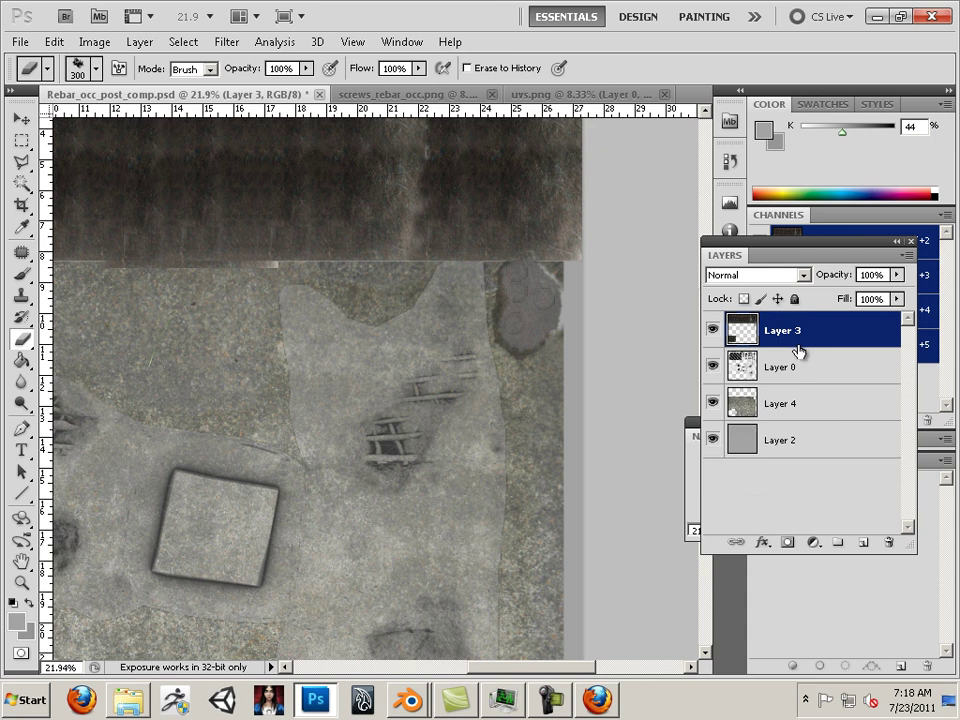
Move the merged grunge layer, Layer 3, beneath Layer 0 and check the texture's rebar and cement areas
drag(833, 325, 806, 395)
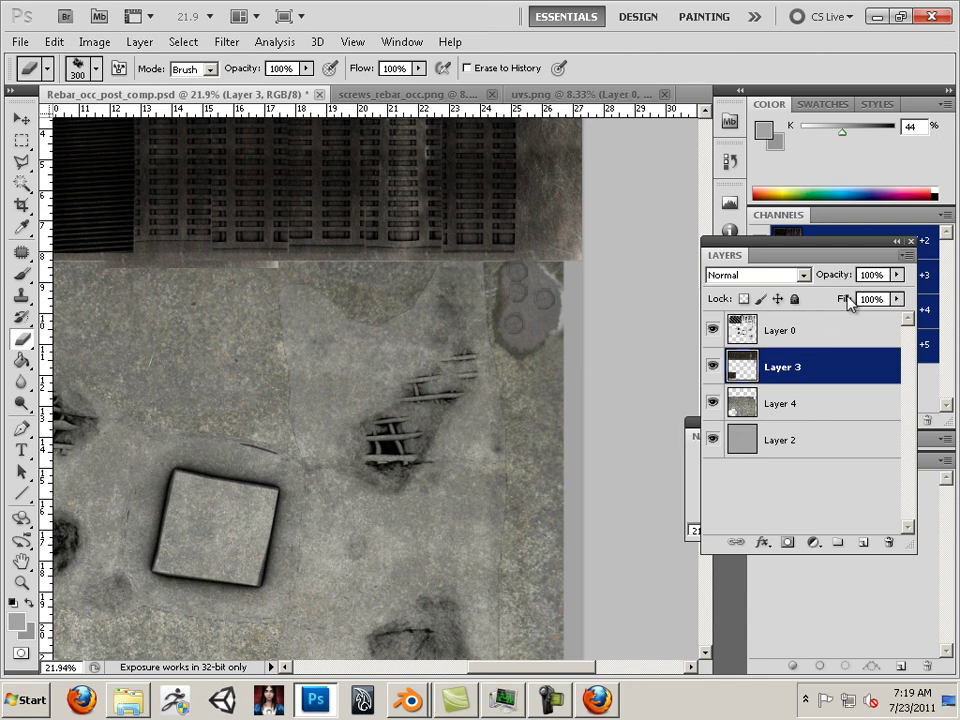
mouse_move(265, 377)
mouse_down()
mouse_move(356, 461)
mouse_move(375, 504)
mouse_move(274, 429)
mouse_move(281, 413)
mouse_move(321, 409)
mouse_move(296, 405)
mouse_move(354, 339)
mouse_up()
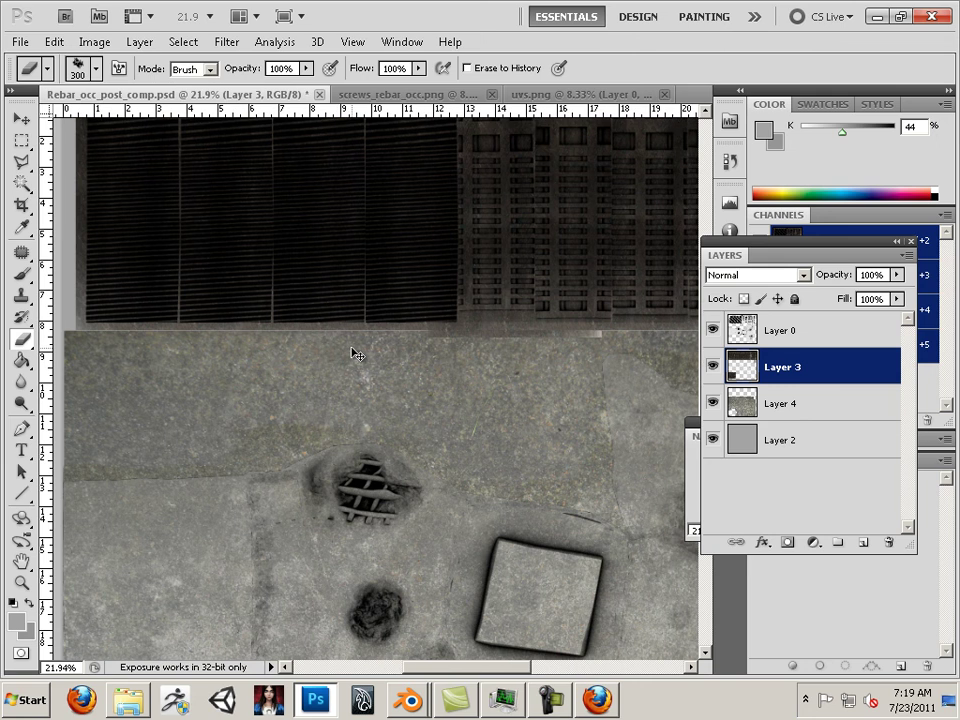
key(super)
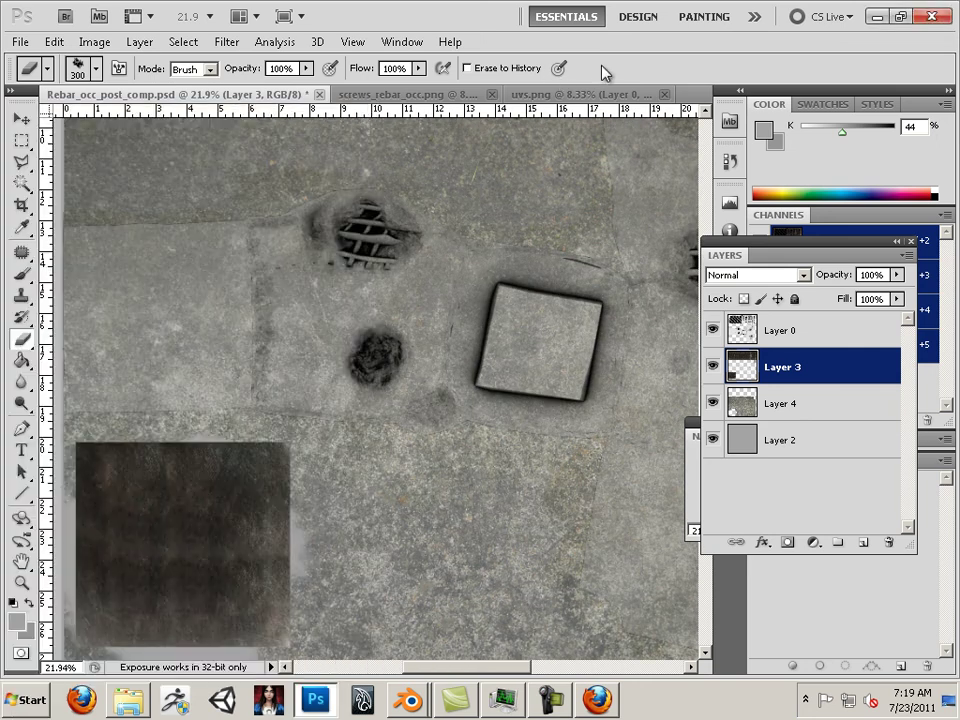
click(451, 49)
scroll(477, 260, up, 5)
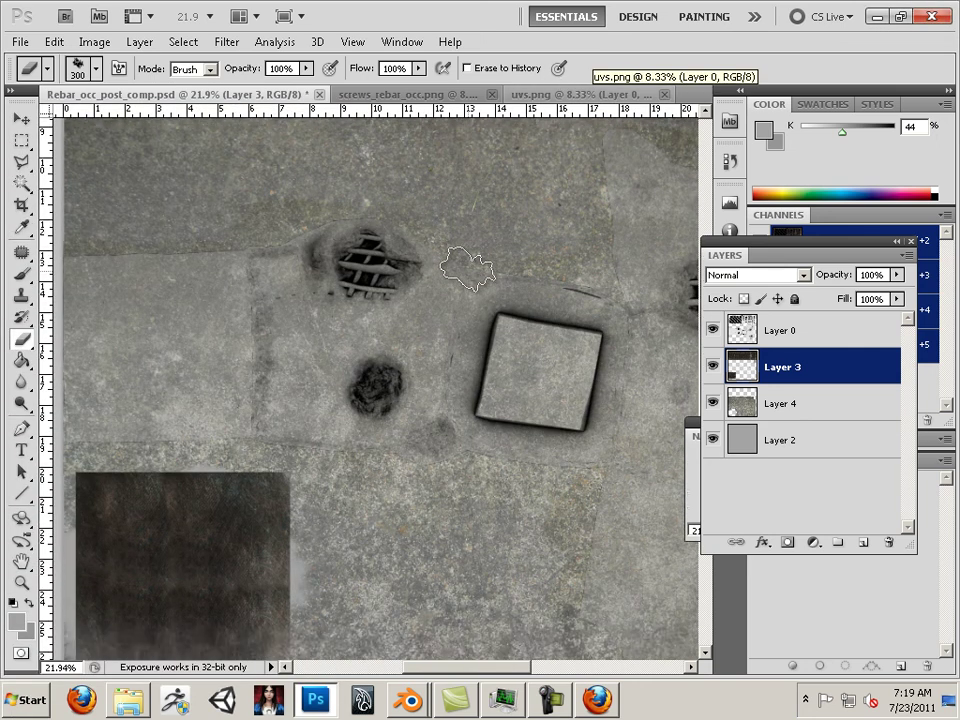
scroll(467, 270, up, 3)
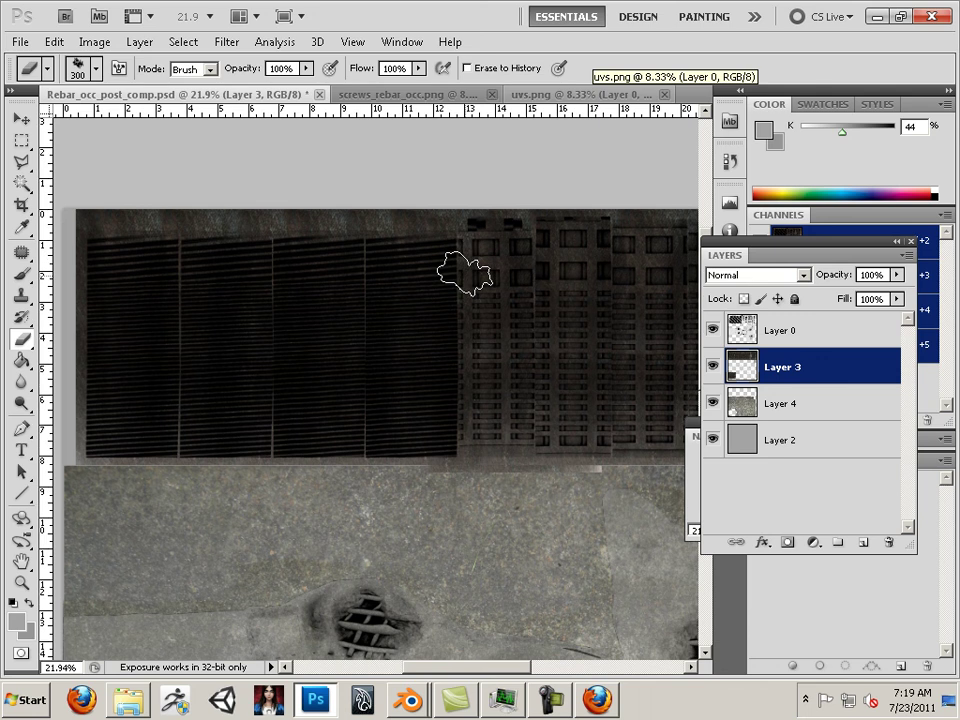
scroll(463, 272, down, 2)
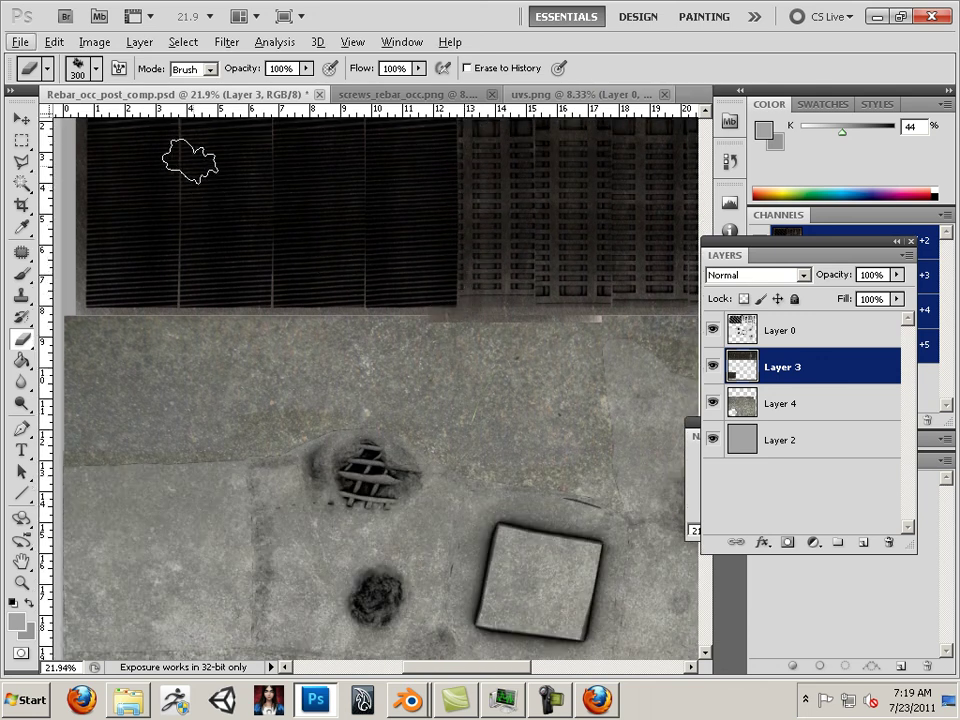
Save a Targa copy of the texture as cement_cm.tga in the Damaged cement folder
click(20, 42)
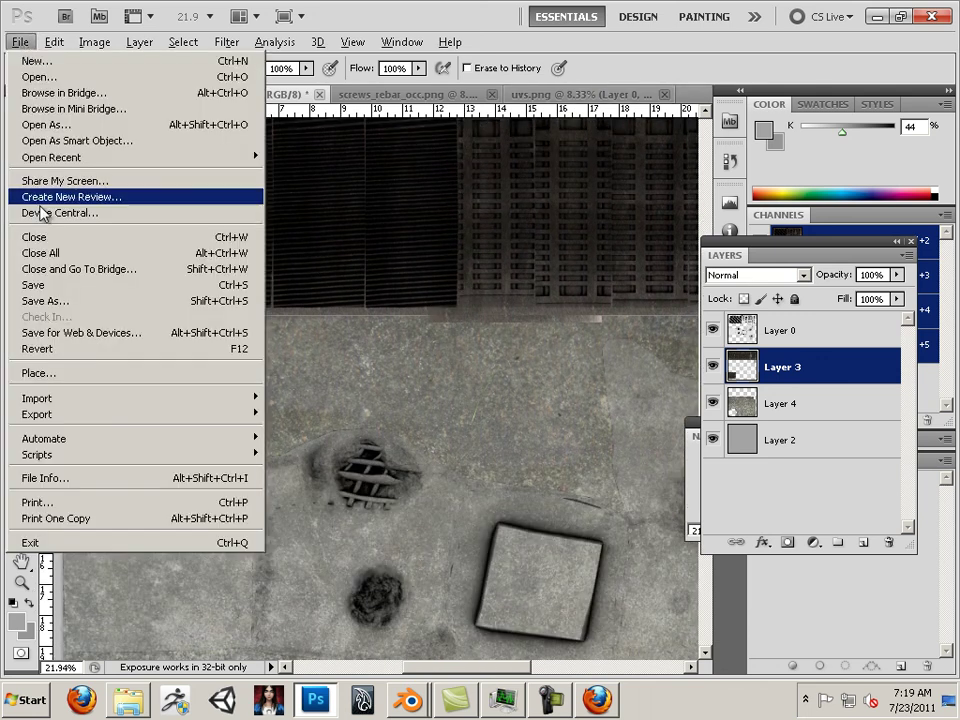
click(74, 300)
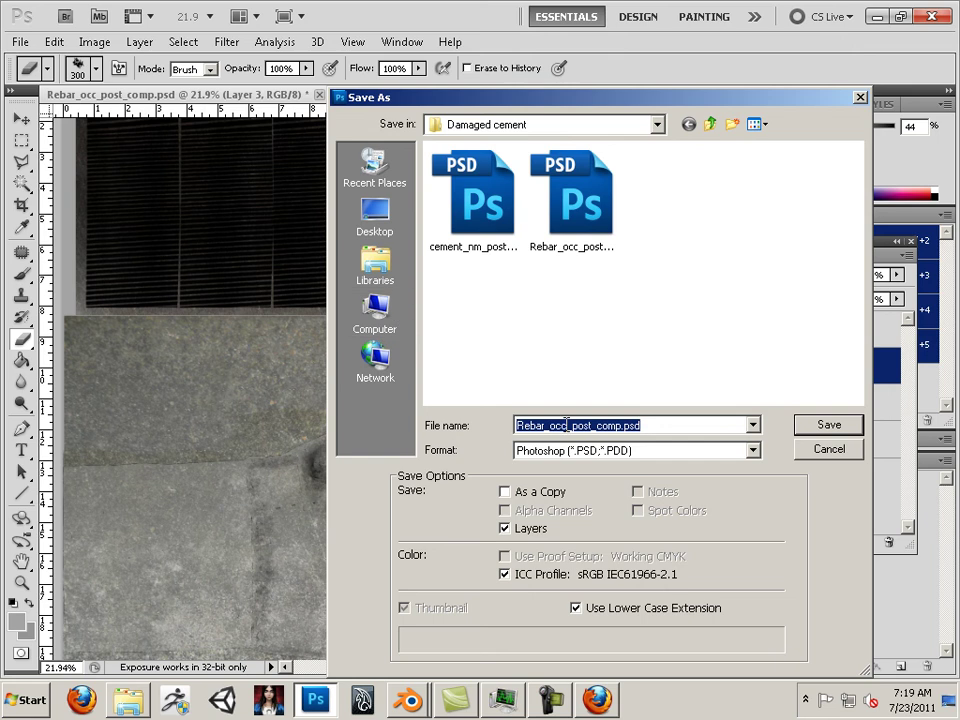
click(578, 451)
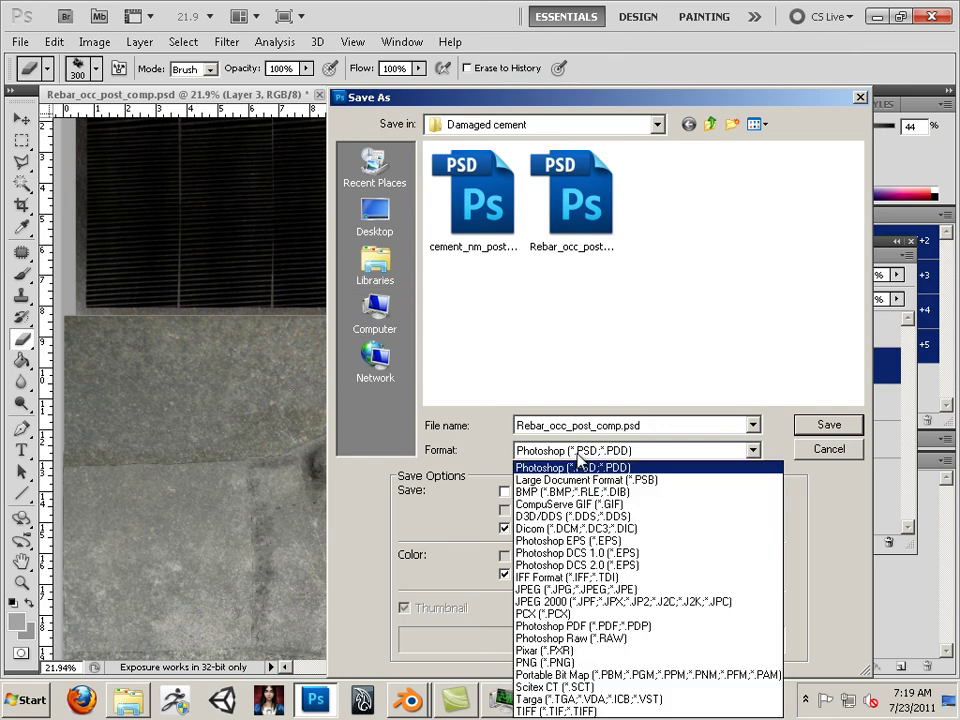
click(580, 699)
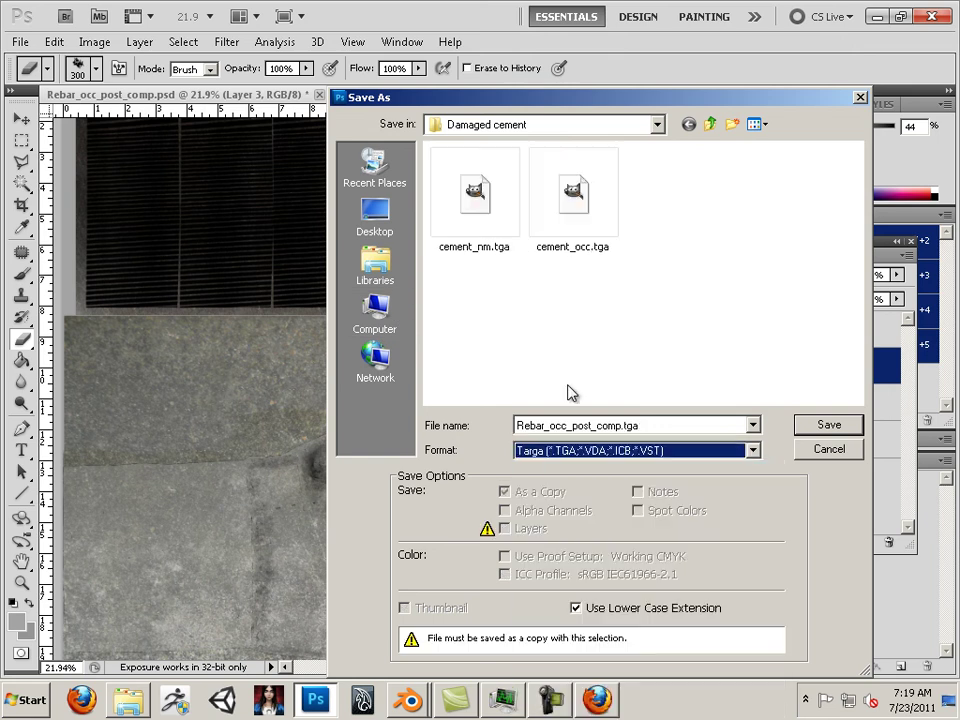
click(554, 248)
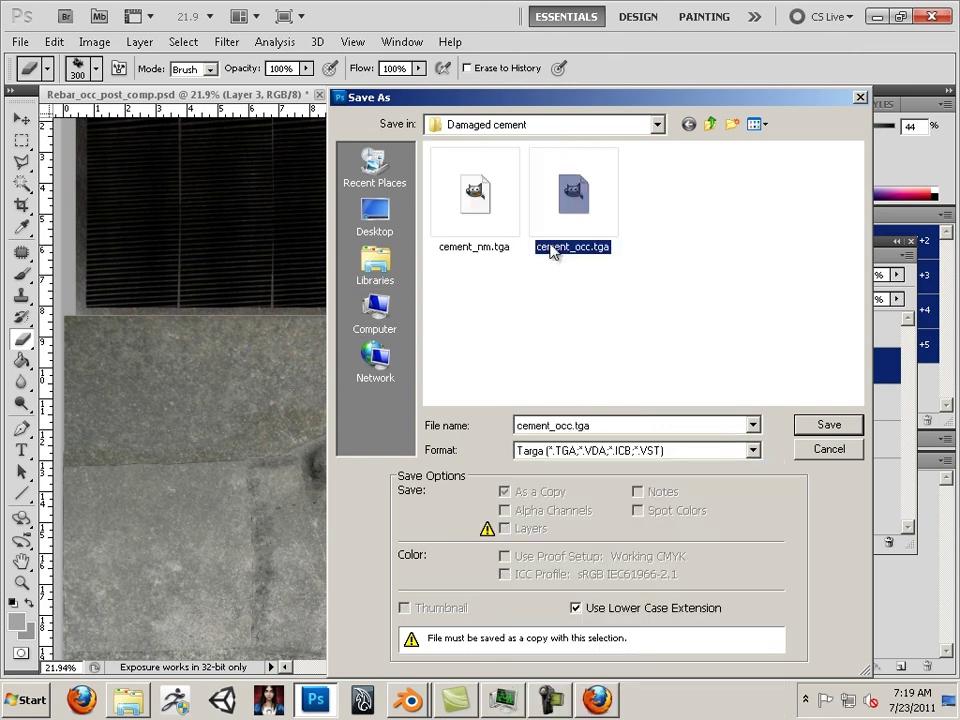
double_click(572, 428)
click(572, 425)
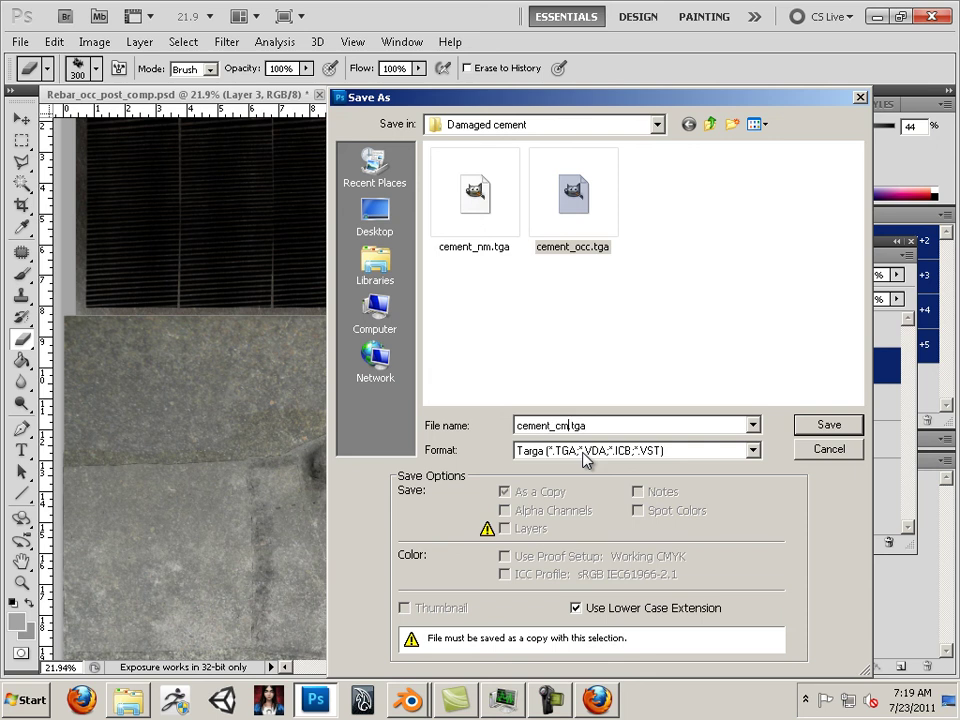
click(829, 426)
click(466, 285)
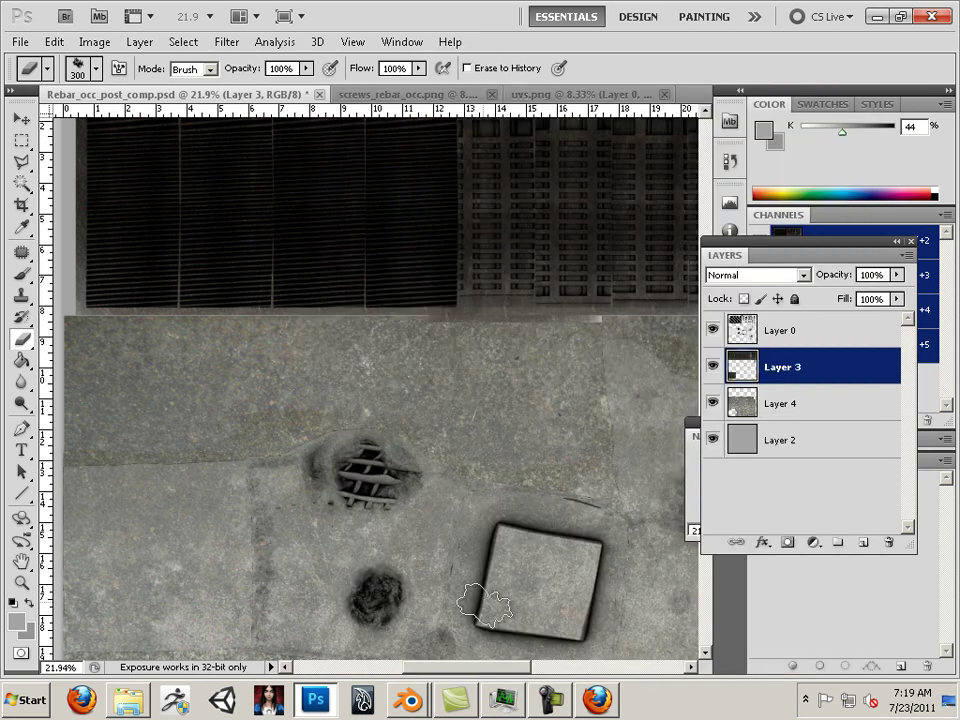
Switch to Blender and replace the file of the cement_occ.tga image texture with cement_cm.tga
click(408, 702)
click(386, 662)
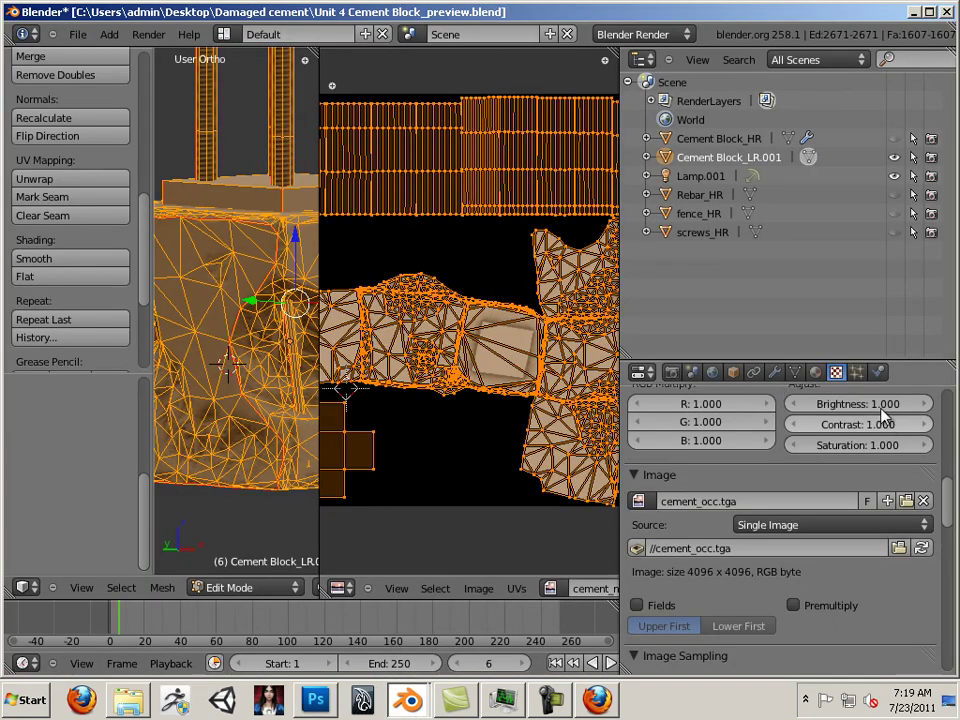
scroll(864, 403, up, 5)
scroll(870, 435, up, 4)
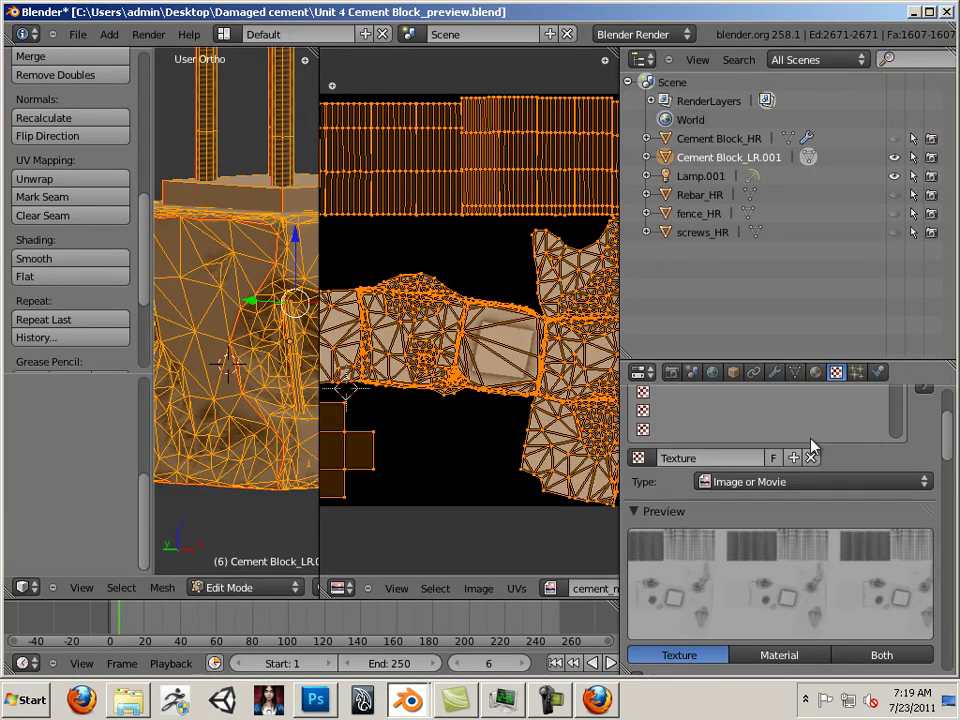
scroll(814, 452, down, 6)
scroll(849, 480, down, 5)
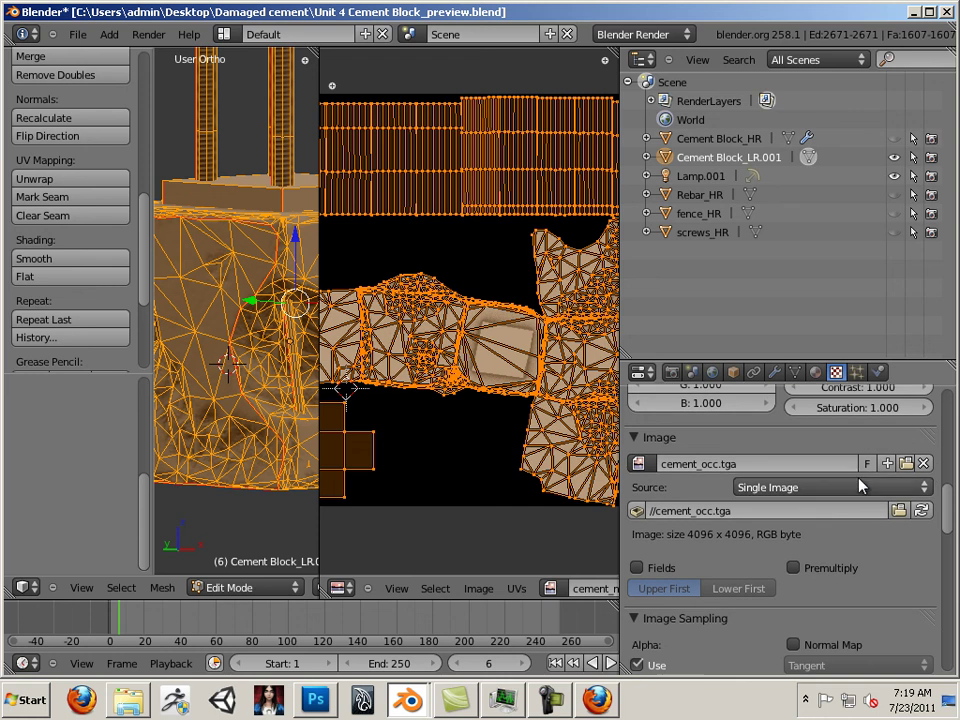
click(898, 512)
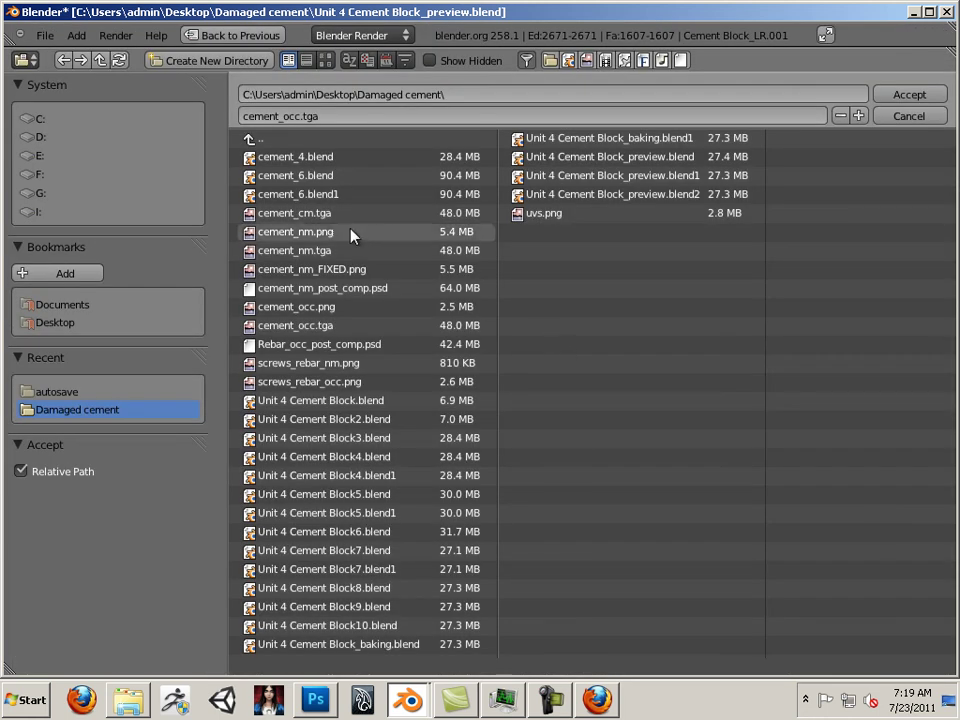
click(326, 216)
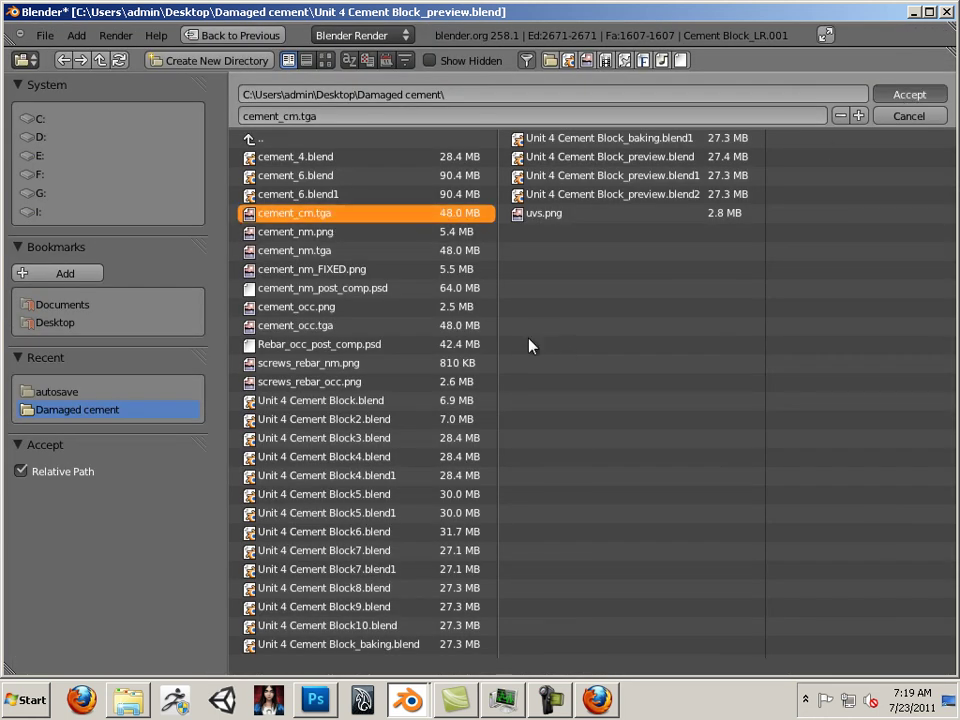
key(Return)
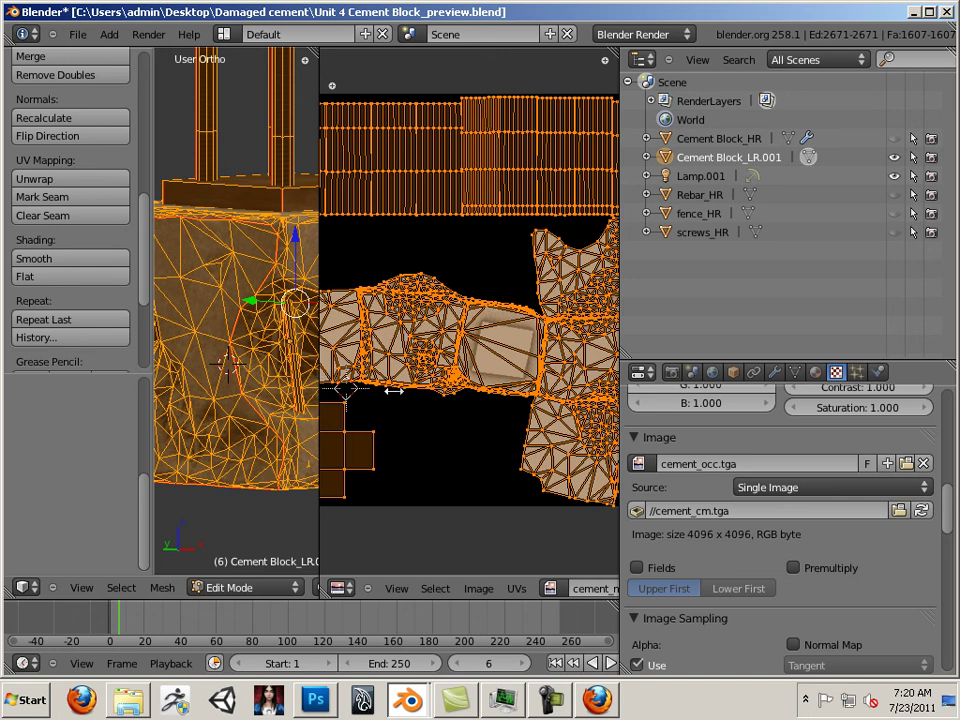
Widen the 3D viewport and return Cement Block_LR.001 to Object Mode to show its new color texture
drag(393, 391, 553, 413)
key(Tab)
scroll(321, 501, up, 5)
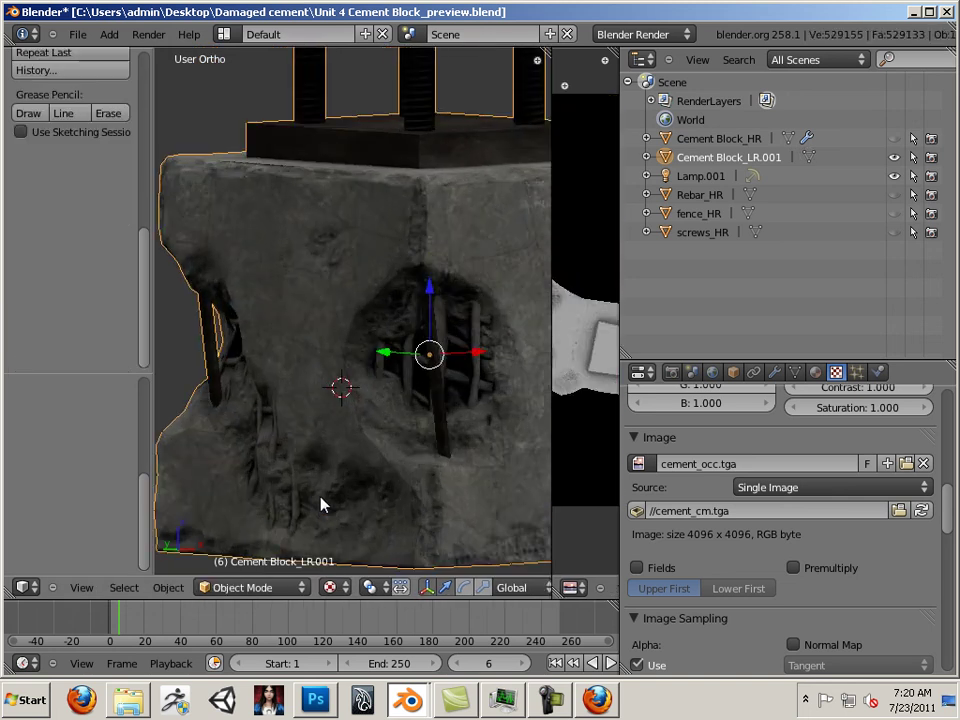
scroll(318, 480, down, 2)
scroll(340, 455, up, 2)
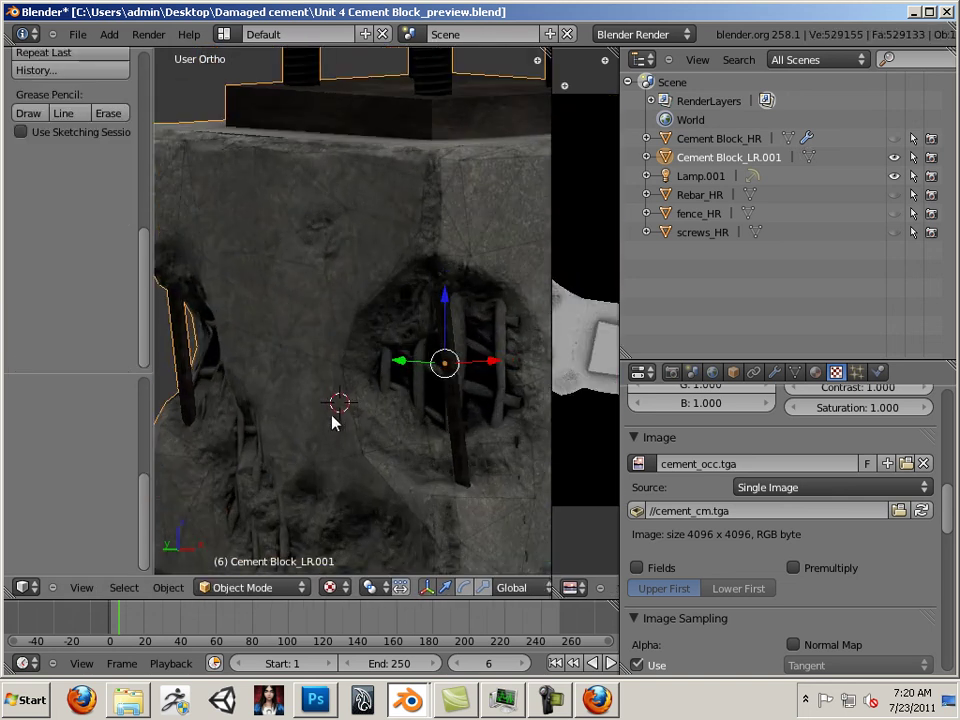
scroll(418, 412, down, 2)
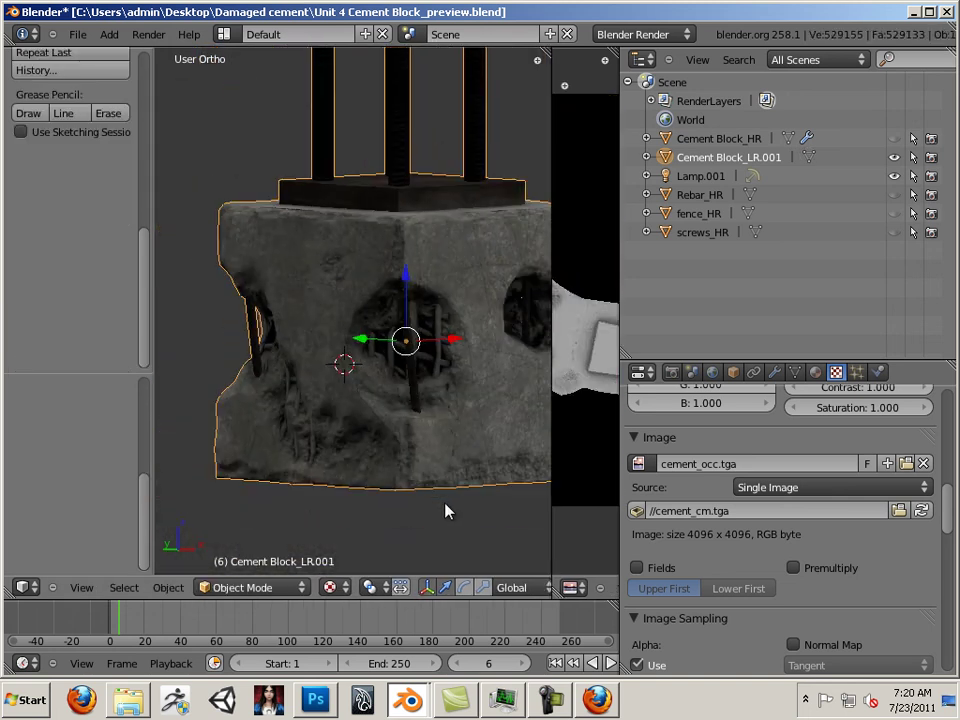
Examine the textured cement sides, rebar holes and steel base from several angles and distances for texture flaws
drag(446, 510, 300, 490)
scroll(300, 490, up, 2)
drag(349, 401, 470, 448)
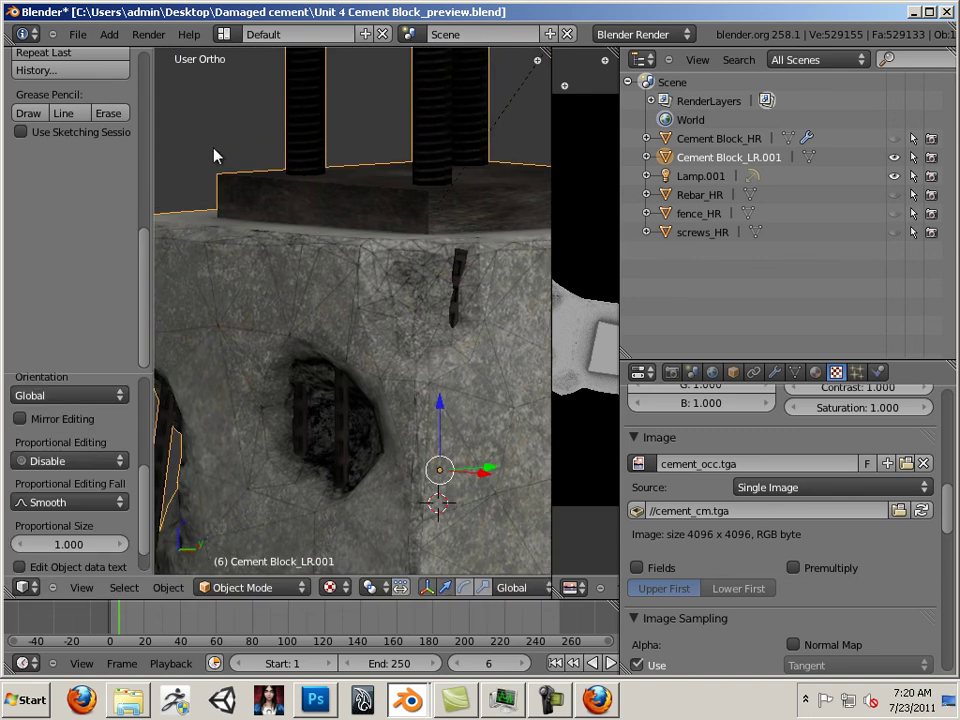
drag(215, 155, 337, 152)
scroll(346, 180, up, 6)
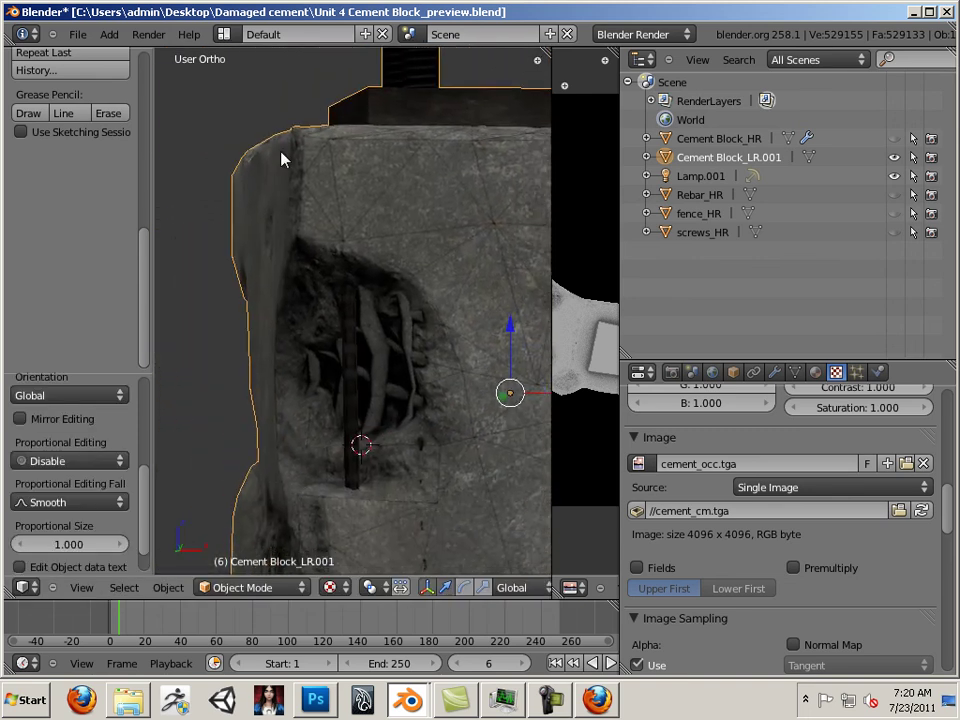
drag(446, 267, 349, 377)
scroll(366, 285, down, 5)
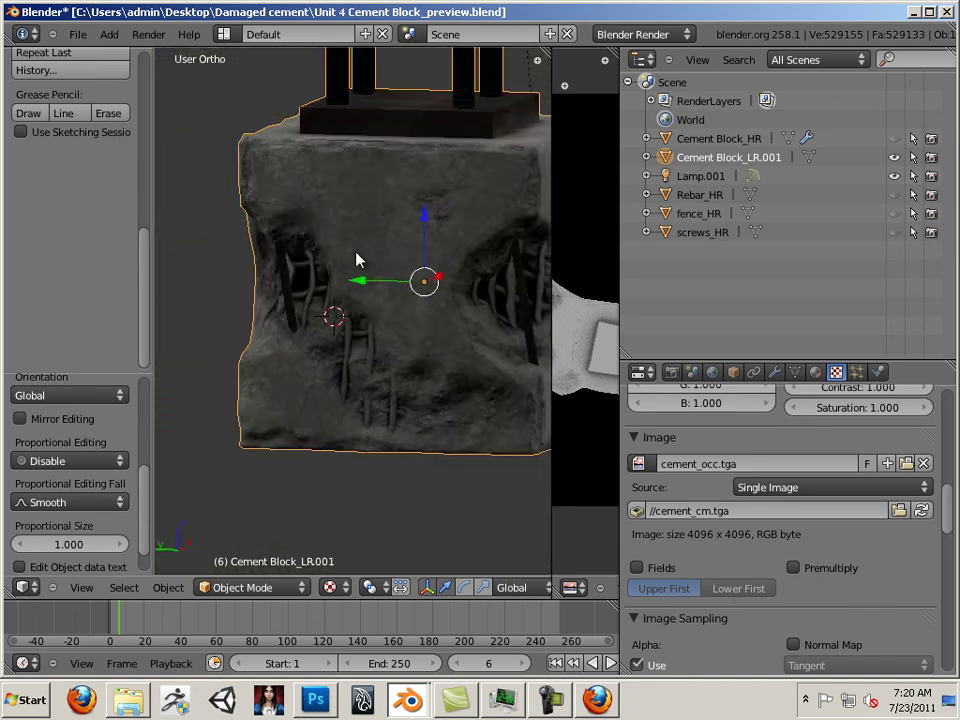
drag(360, 259, 333, 323)
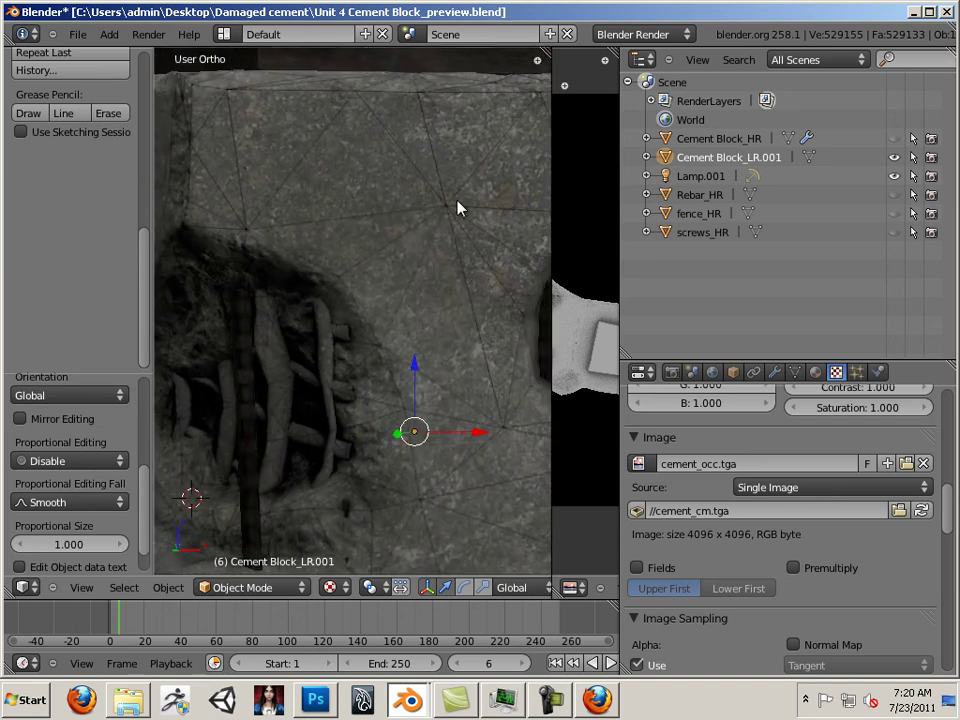
drag(388, 261, 285, 218)
scroll(328, 303, down, 3)
scroll(325, 295, down, 3)
scroll(448, 266, up, 3)
drag(448, 266, 272, 257)
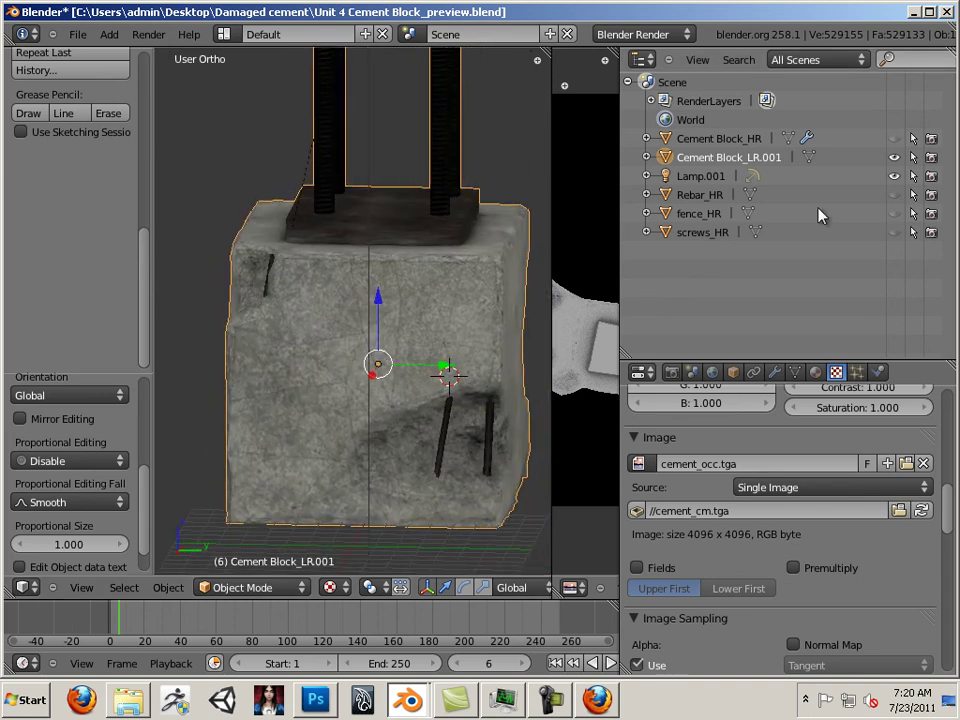